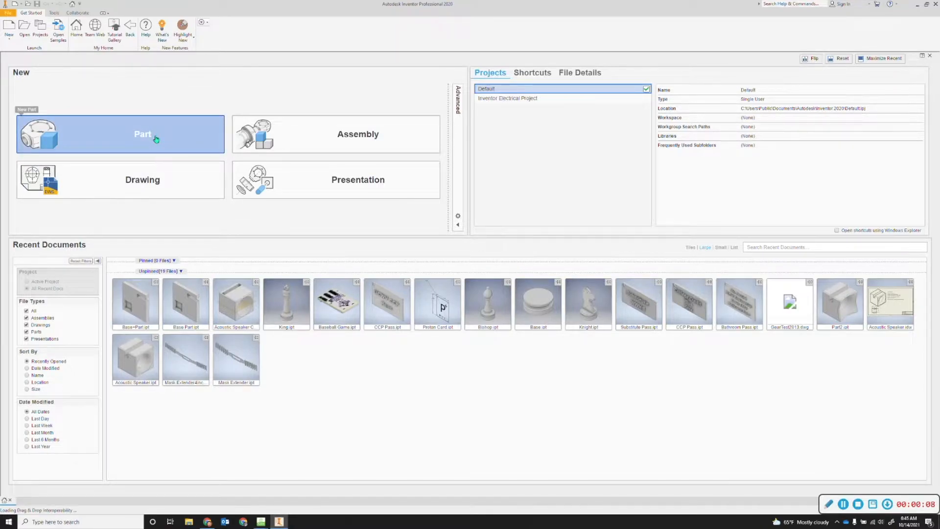
Create a new part and start a 2D sketch on the front (XY) plane.
{"action": "left_click", "coordinate": [155, 139]}
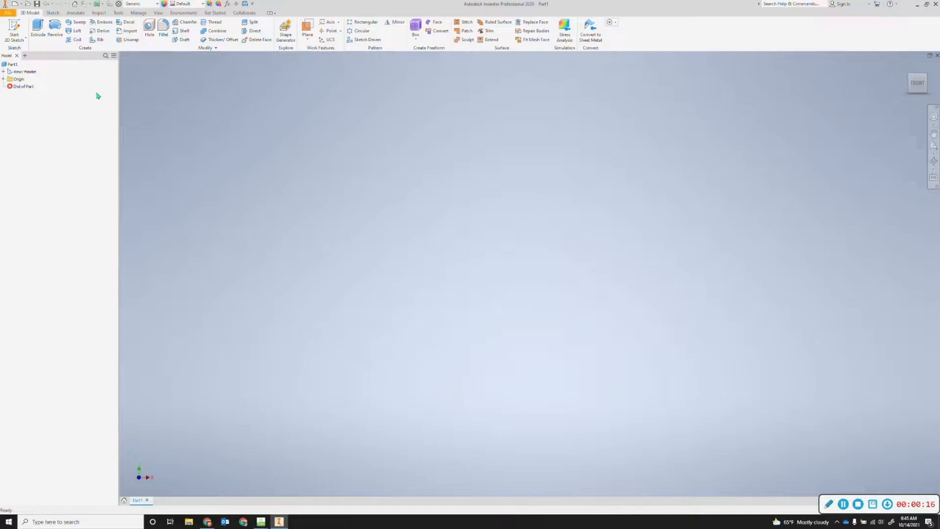
{"action": "left_click", "coordinate": [25, 40]}
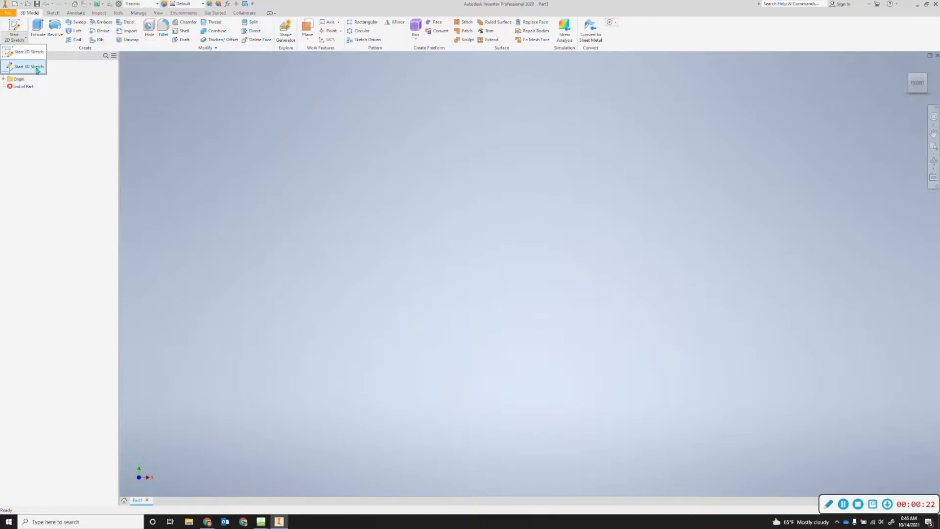
{"action": "left_click", "coordinate": [23, 28]}
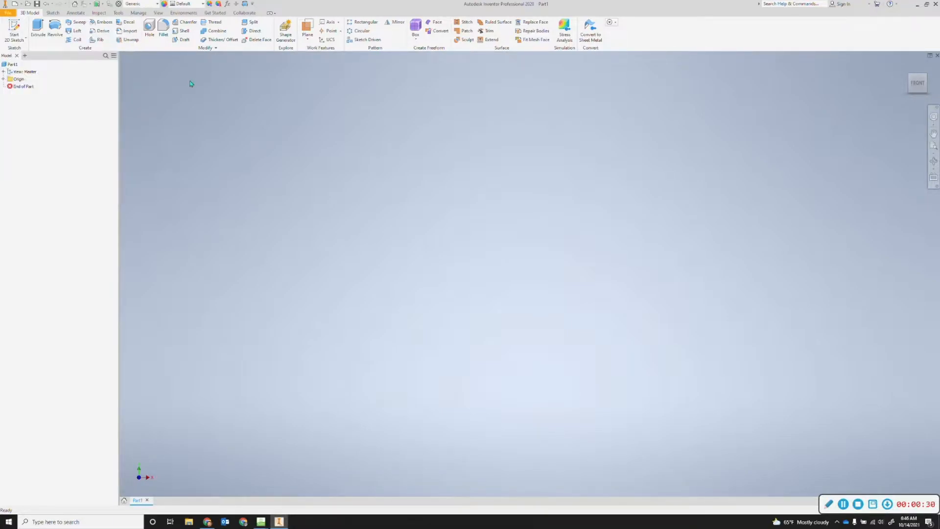
{"action": "left_click", "coordinate": [15, 29]}
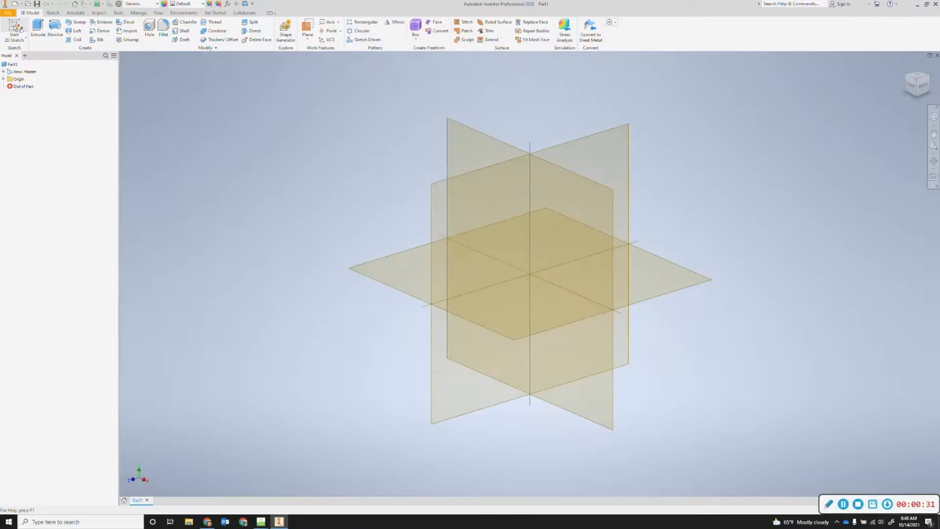
{"action": "left_click", "coordinate": [471, 147]}
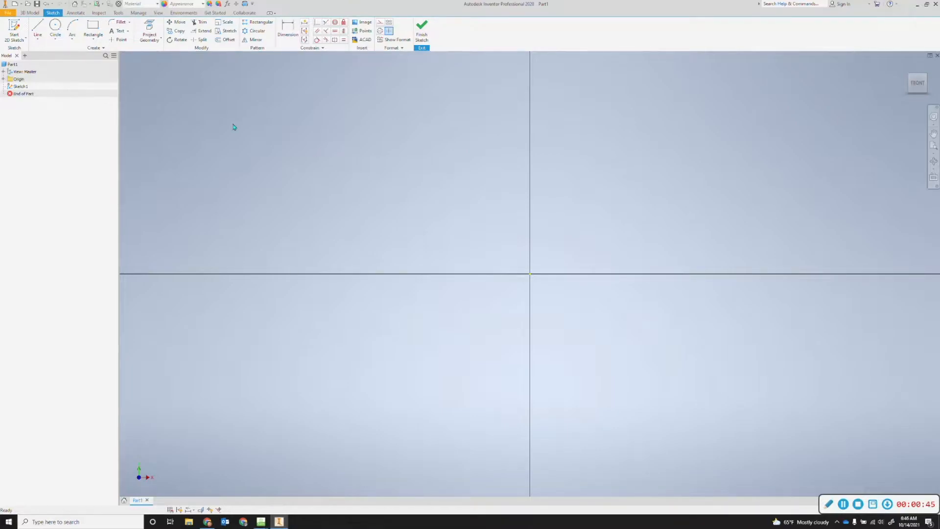
Sketch a two-point rectangle from the origin towards the upper right and finish the sketch.
{"action": "left_click", "coordinate": [99, 44]}
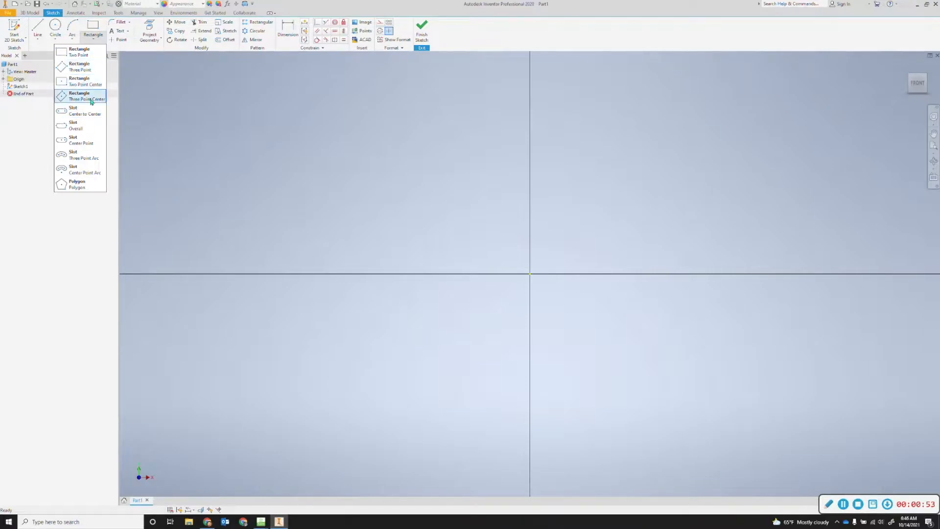
{"action": "left_click", "coordinate": [91, 55]}
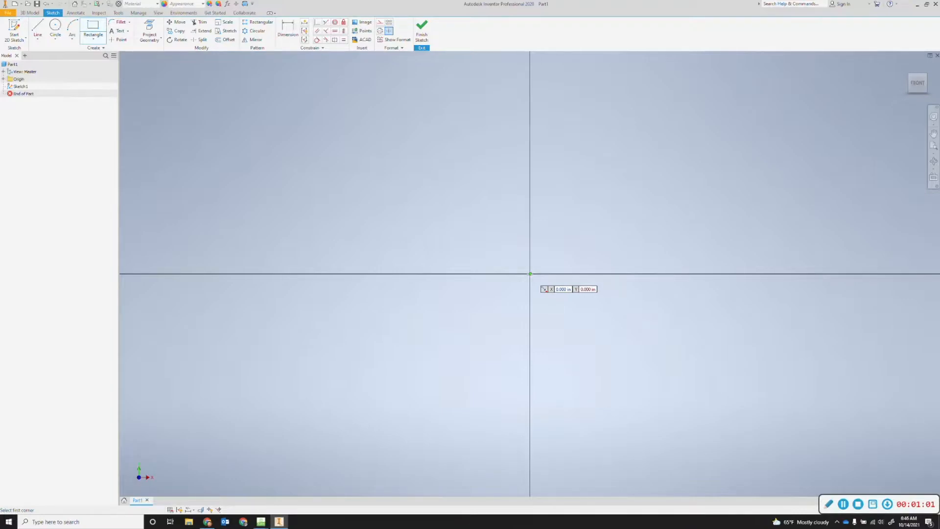
{"action": "left_click", "coordinate": [530, 273]}
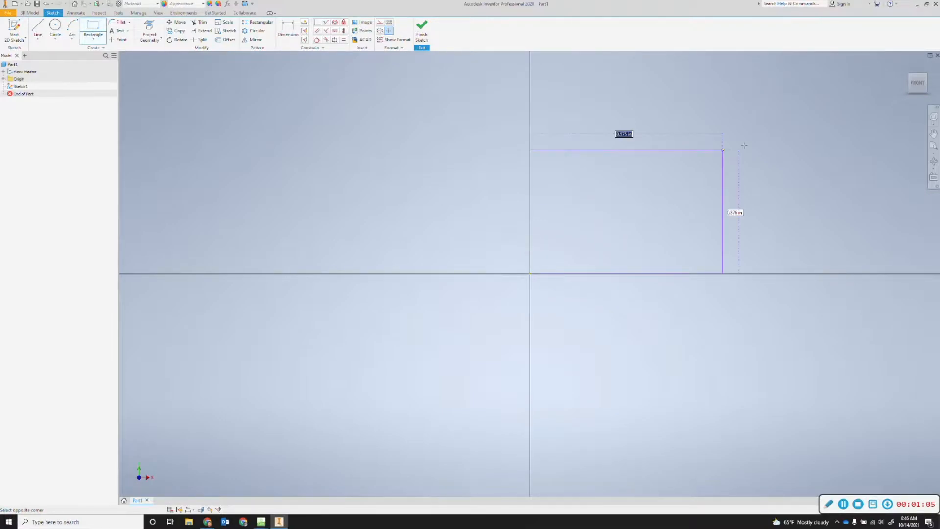
{"action": "left_click", "coordinate": [829, 128]}
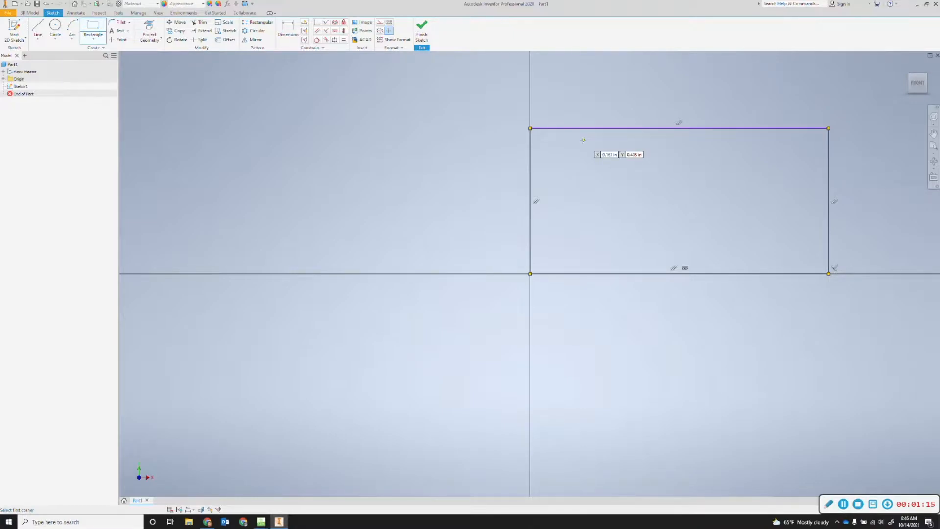
{"action": "left_click", "coordinate": [423, 35]}
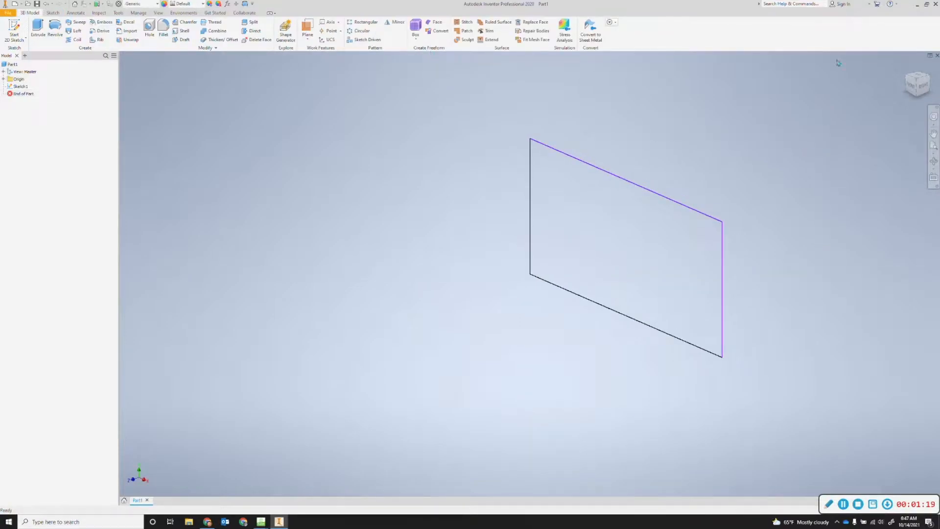
Extrude the rectangle symmetrically about its sketch plane with a total distance of 1.125 in.
{"action": "left_click", "coordinate": [922, 86]}
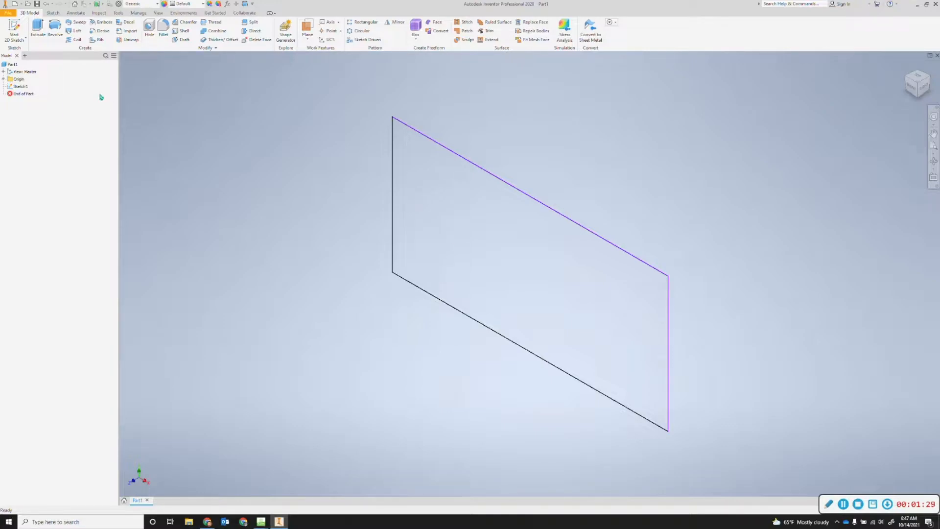
{"action": "left_click", "coordinate": [45, 42]}
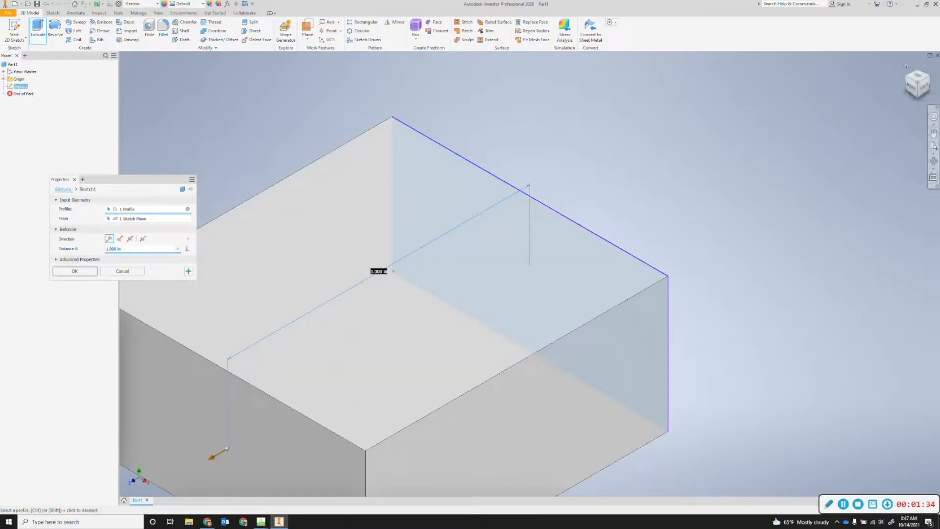
{"action": "scroll", "coordinate": [904, 95], "scroll_direction": "down", "scroll_amount": 2}
{"action": "scroll", "coordinate": [904, 95], "scroll_direction": "down", "scroll_amount": 1}
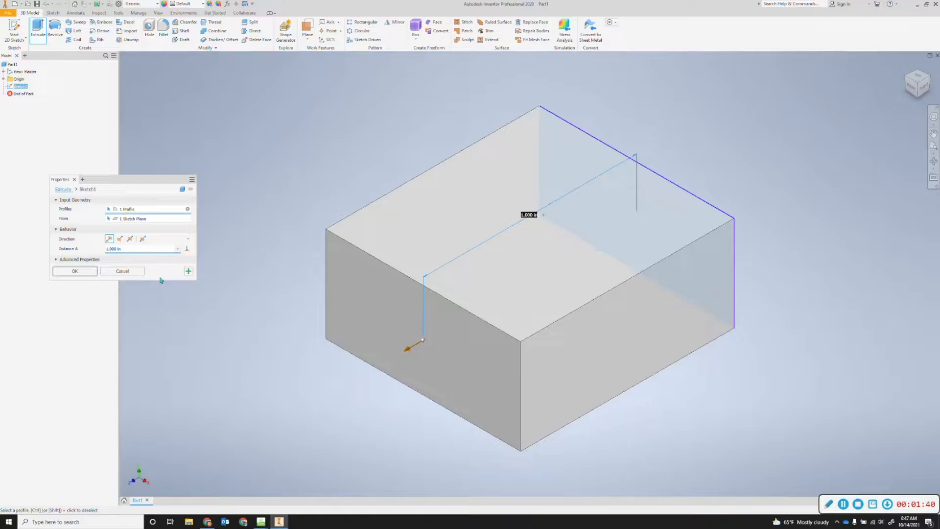
{"action": "left_click", "coordinate": [121, 242]}
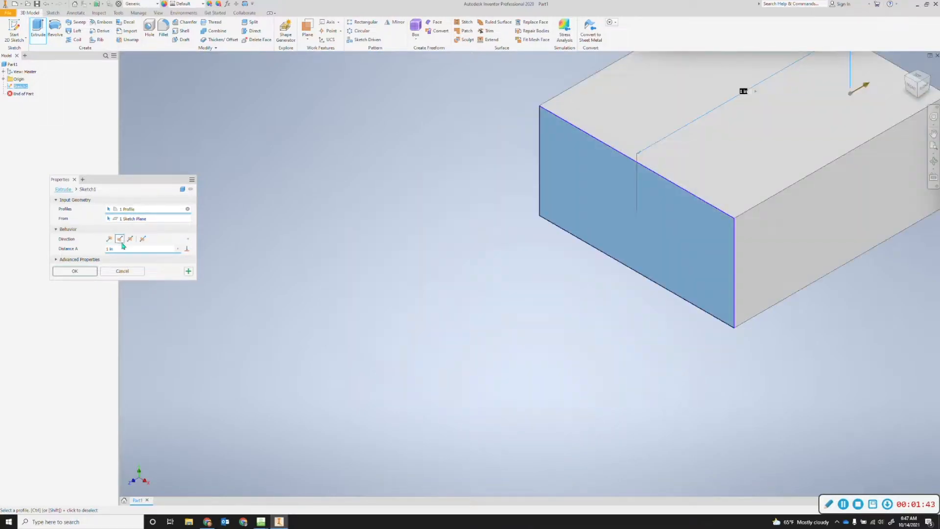
{"action": "left_click", "coordinate": [109, 239]}
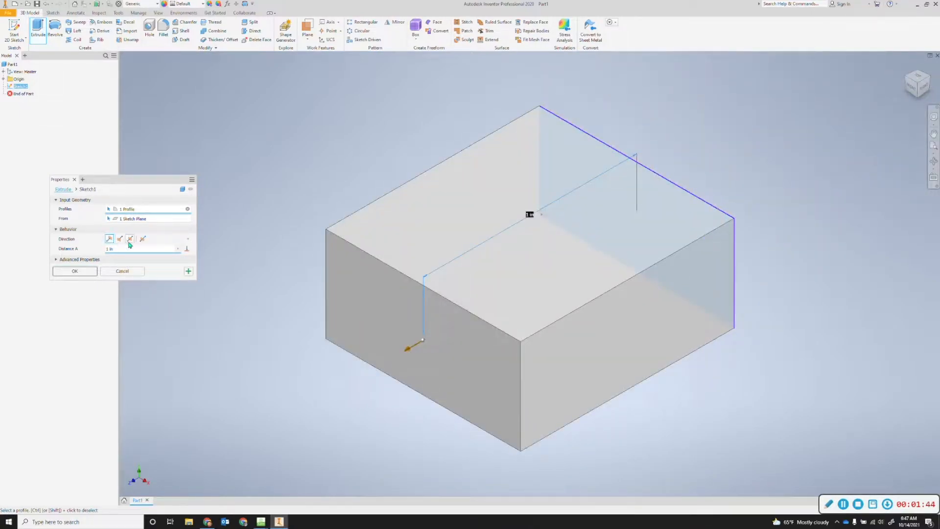
{"action": "left_click", "coordinate": [130, 239]}
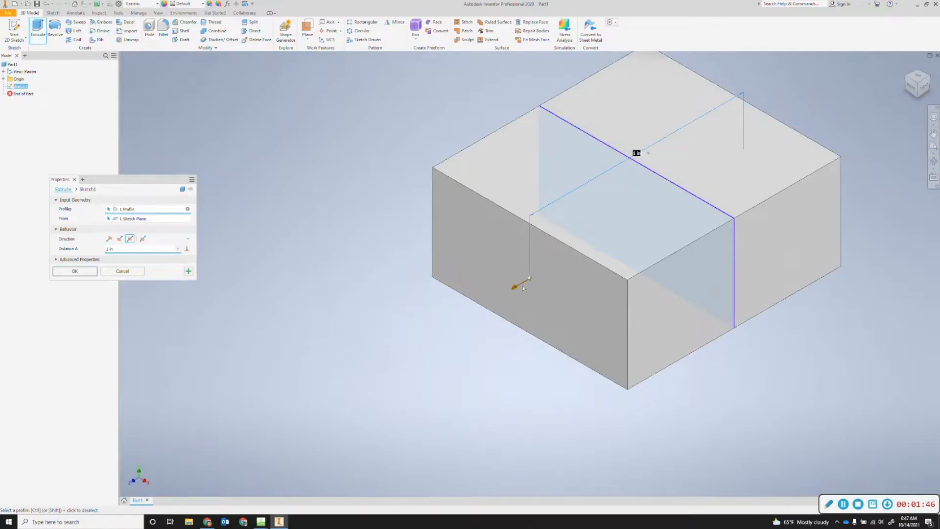
{"action": "left_click_drag", "start_coordinate": [516, 289], "coordinate": [564, 258]}
{"action": "left_click_drag", "start_coordinate": [665, 215], "coordinate": [441, 316]}
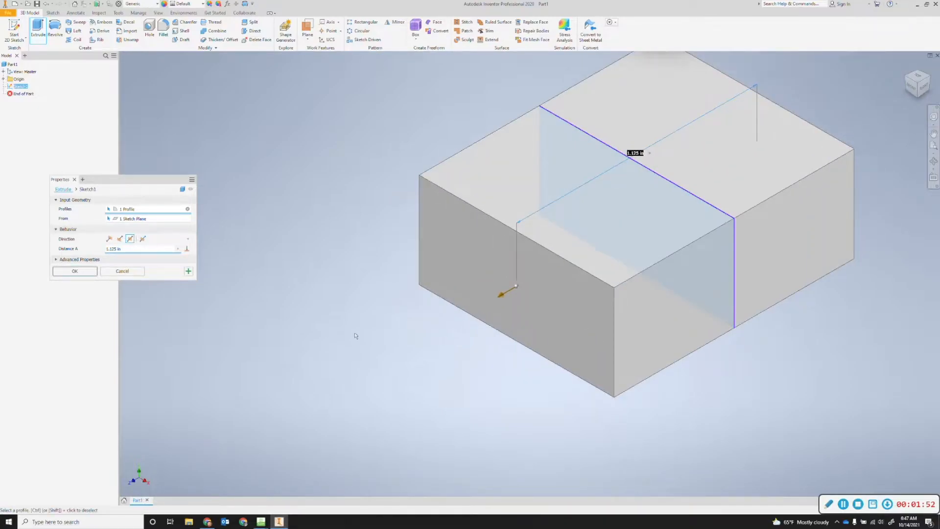
{"action": "left_click", "coordinate": [75, 272]}
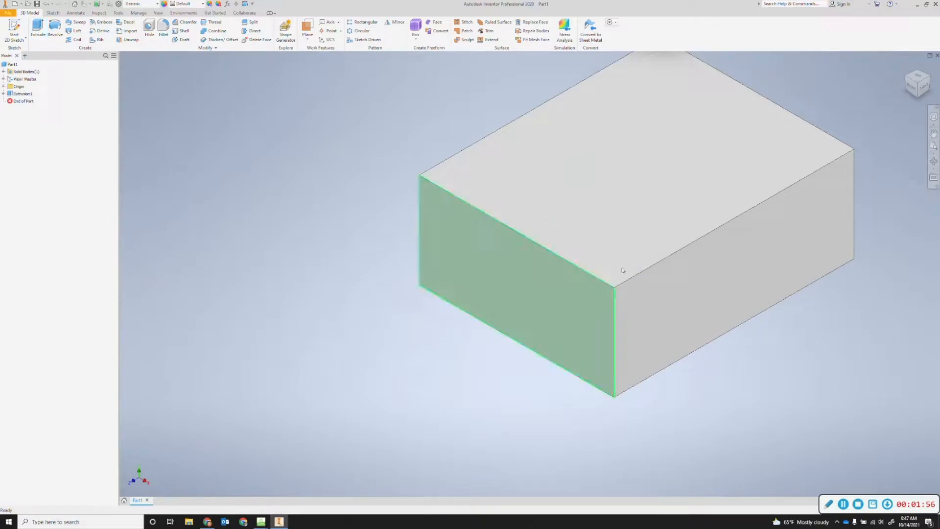
Capture a rectangular screen snip of the whole extruded box.
{"action": "middle_click_drag", "start_coordinate": [849, 340], "coordinate": [680, 396]}
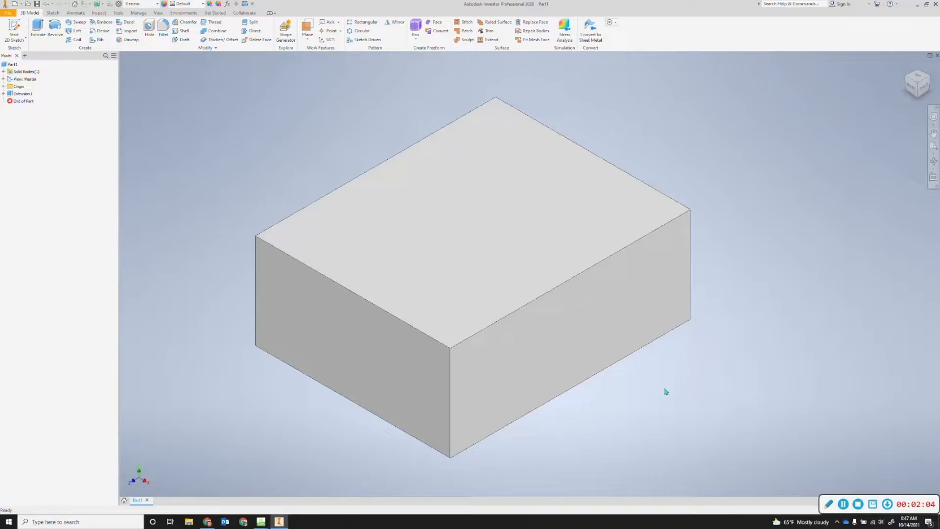
{"action": "key", "text": "super+shift+s"}
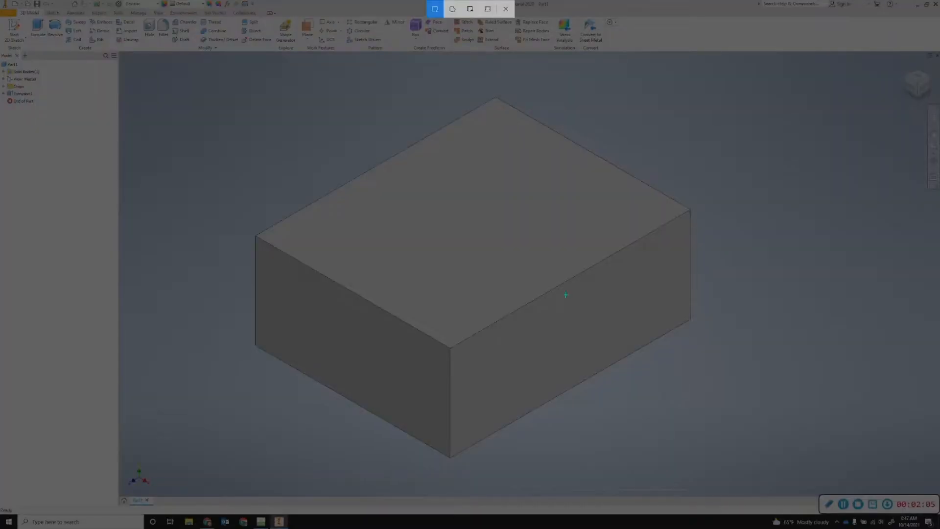
{"action": "left_click_drag", "start_coordinate": [210, 68], "coordinate": [785, 479]}
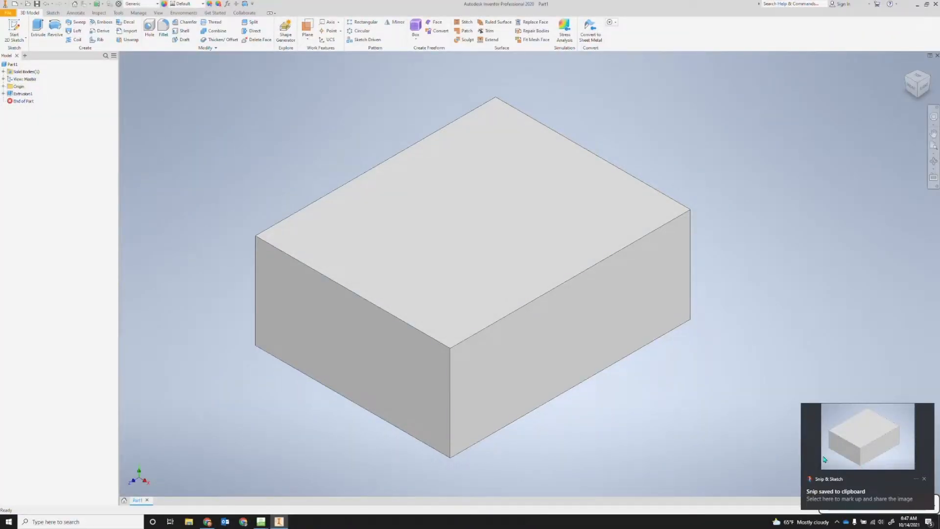
Switch to the Google Docs worksheet in Chrome and paste the box screenshot into the answer cell of question 1.
{"action": "left_click", "coordinate": [207, 521]}
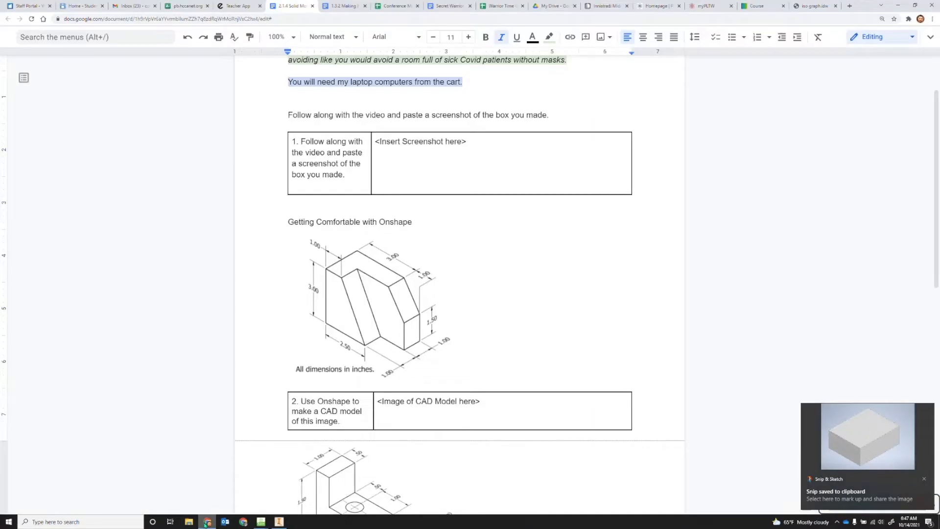
{"action": "left_click", "coordinate": [436, 153]}
{"action": "left_click", "coordinate": [486, 147]}
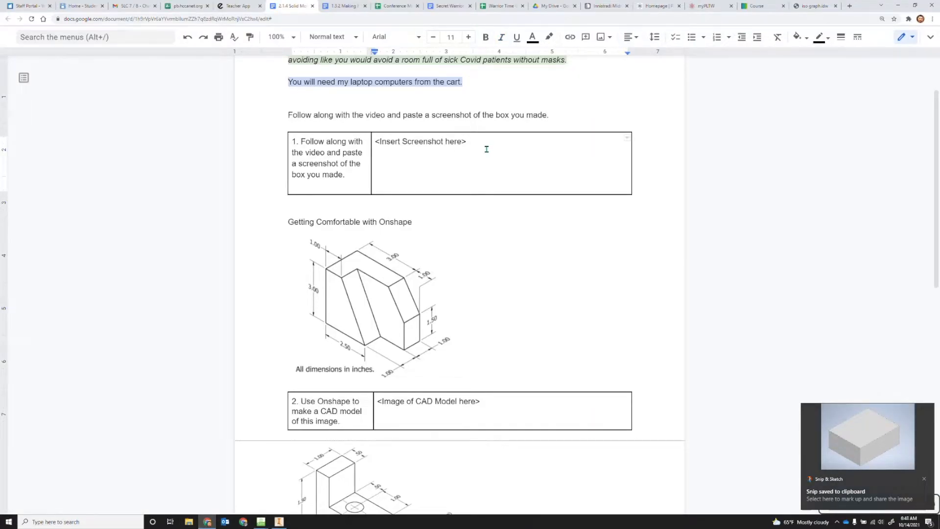
{"action": "key", "text": "ctrl+v"}
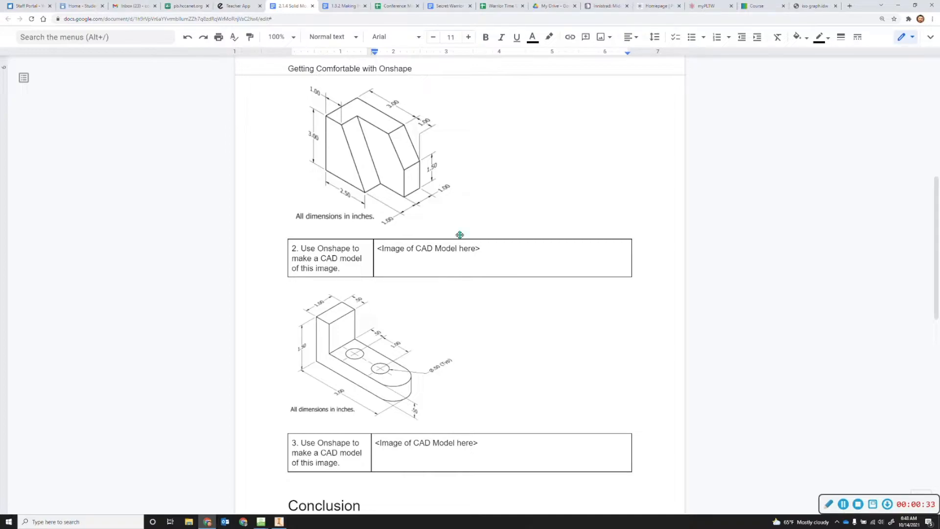
Switch back to Inventor and start a 2D sketch on the front (XY) plane of a new part.
{"action": "mouse_move", "coordinate": [281, 524]}
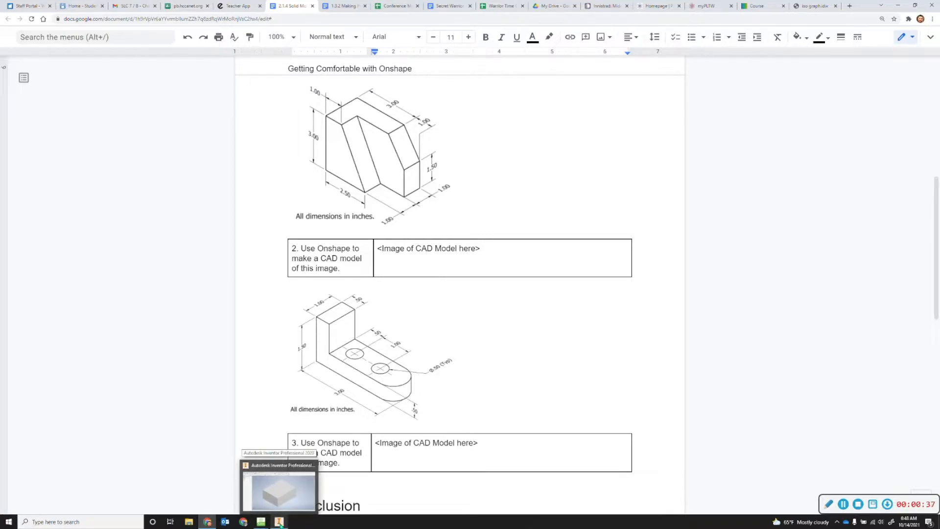
{"action": "left_click", "coordinate": [280, 522]}
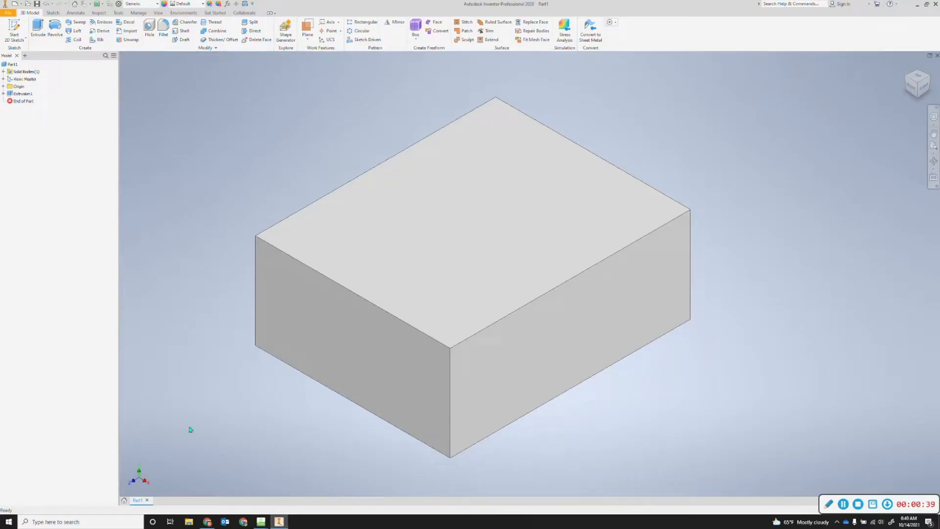
{"action": "left_click", "coordinate": [21, 4]}
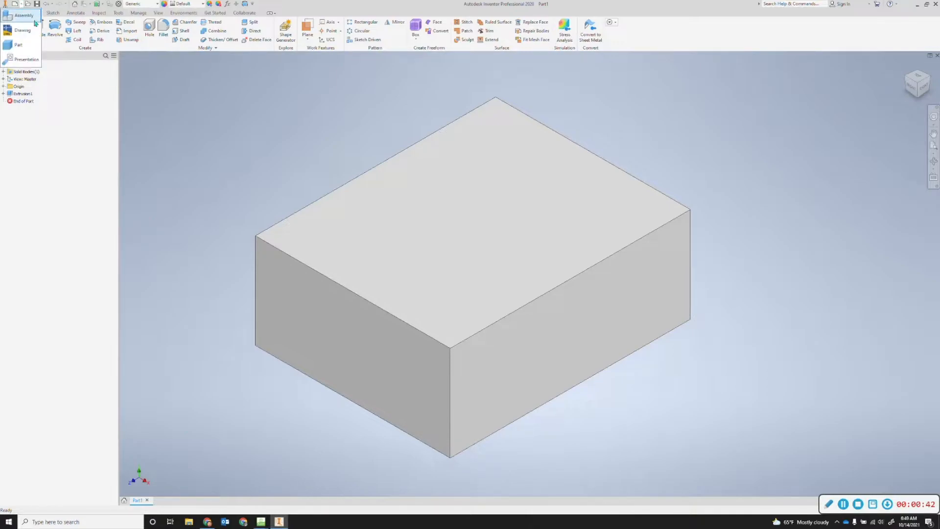
{"action": "left_click", "coordinate": [33, 49]}
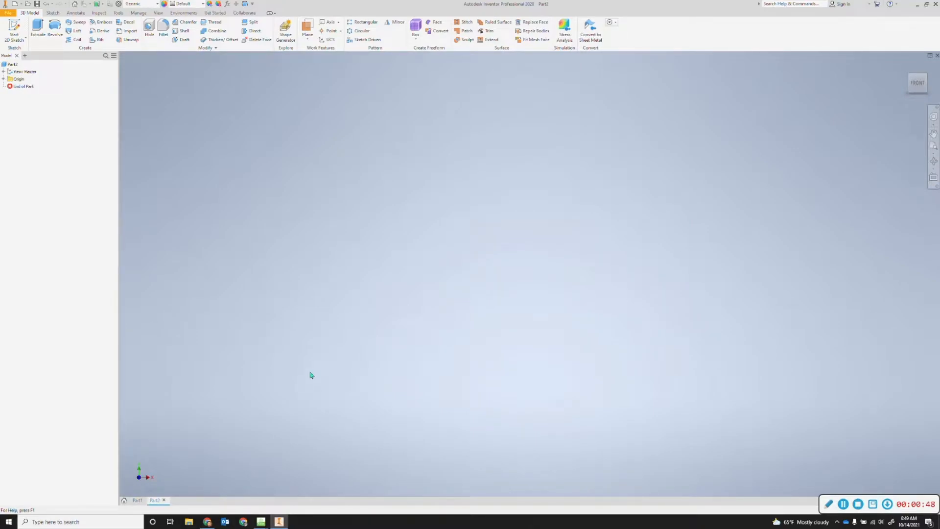
{"action": "left_click", "coordinate": [20, 30]}
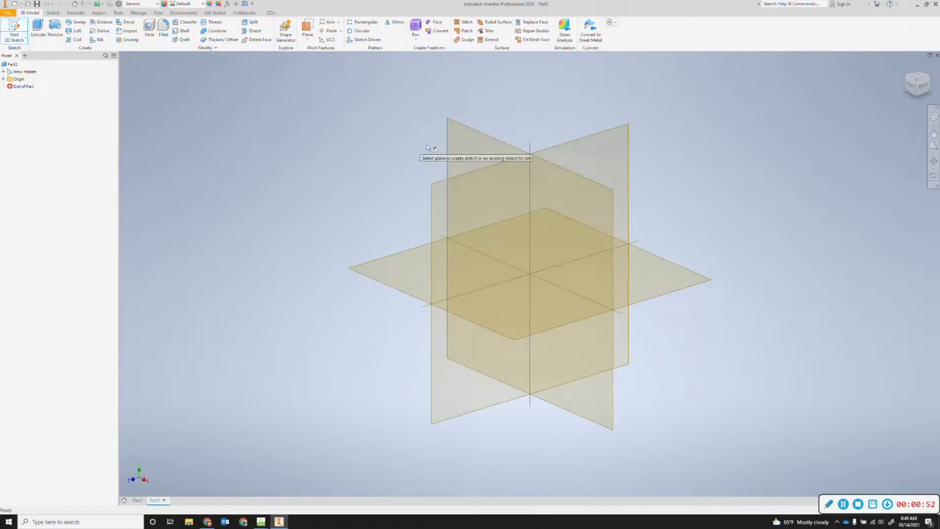
{"action": "left_click", "coordinate": [482, 149]}
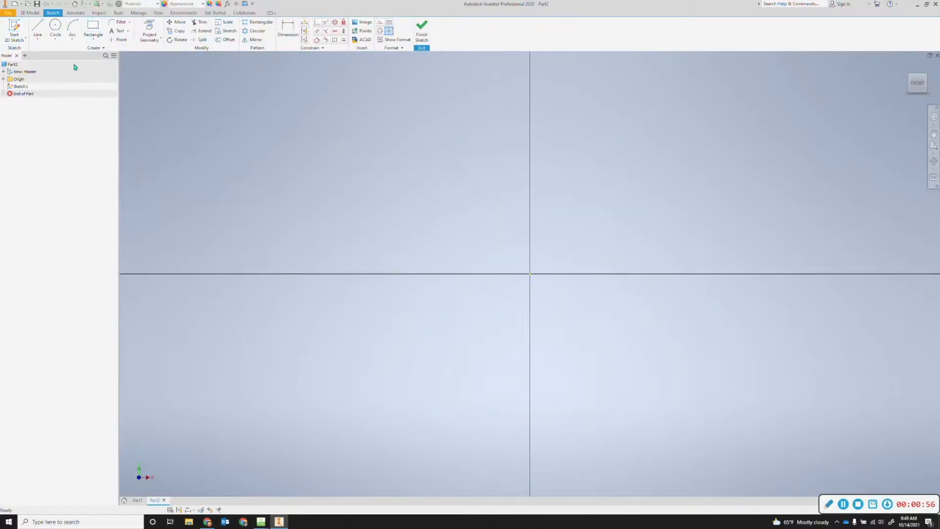
Draw a rectangle 4 in wide and 3 in high with its first corner at the sketch origin, extending into the positive quadrant.
{"action": "left_click", "coordinate": [93, 27]}
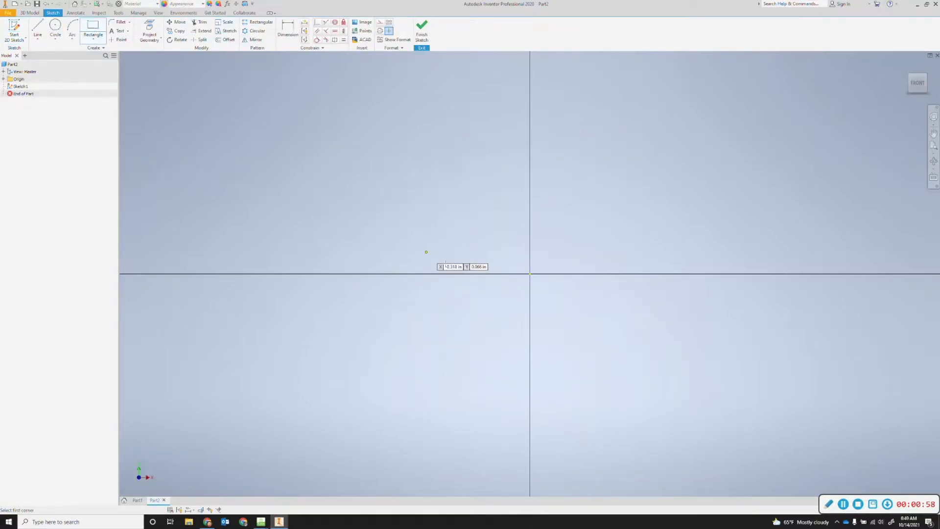
{"action": "left_click", "coordinate": [530, 274]}
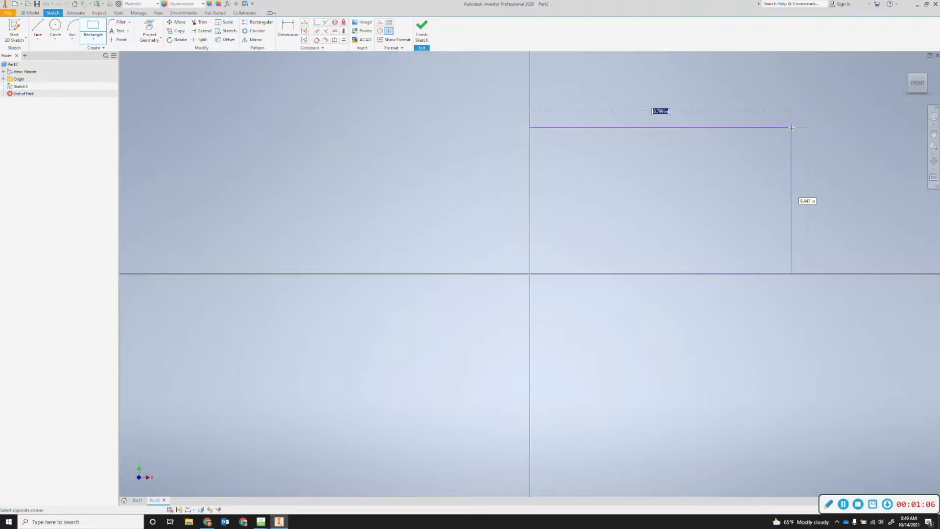
{"action": "type", "text": "4"}
{"action": "key", "text": "Tab"}
{"action": "type", "text": "3"}
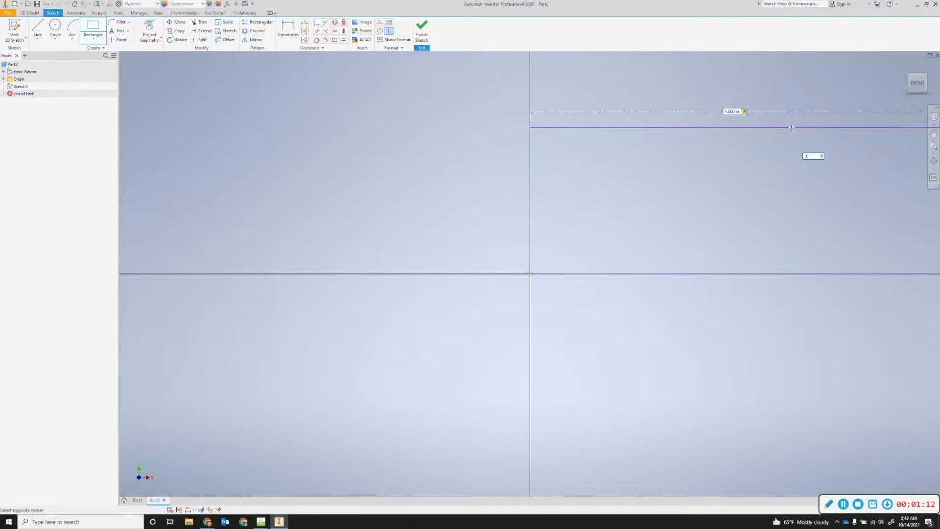
{"action": "key", "text": "Tab"}
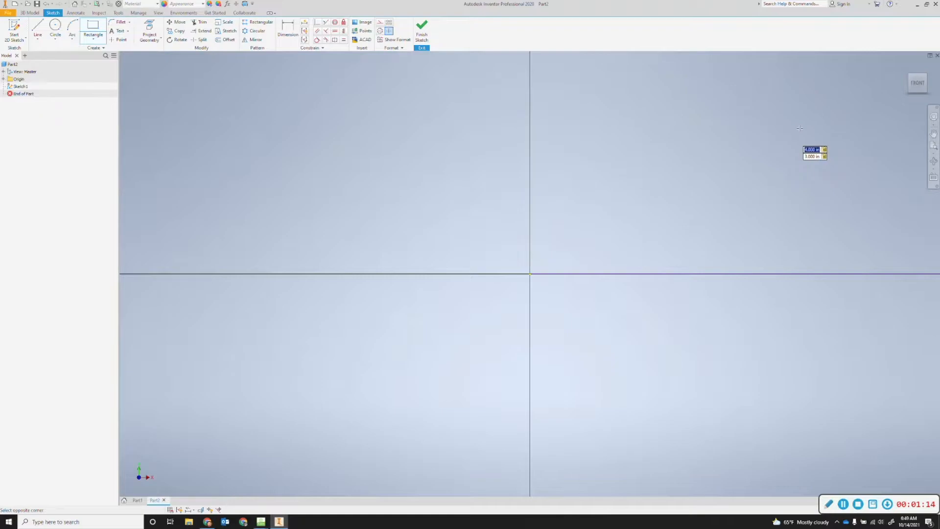
{"action": "left_click", "coordinate": [921, 85]}
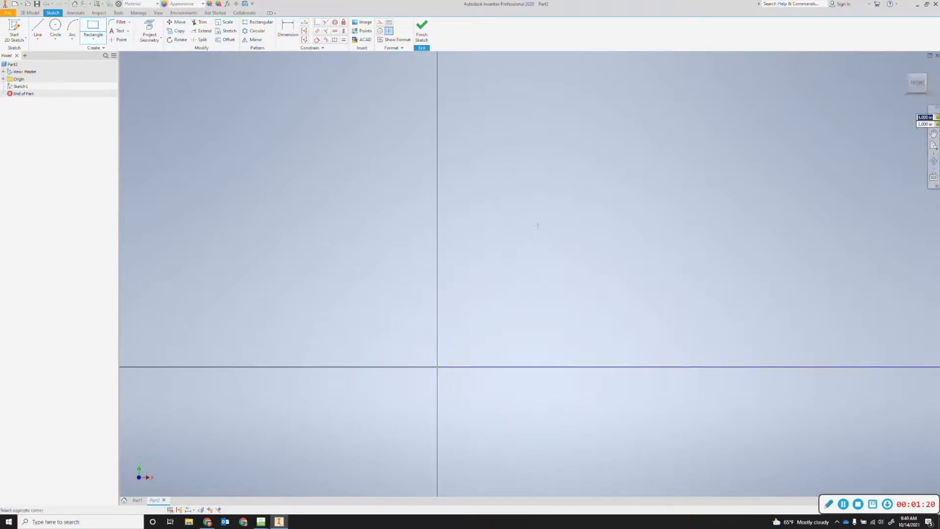
{"action": "scroll", "coordinate": [528, 225], "scroll_direction": "up", "scroll_amount": 5}
{"action": "scroll", "coordinate": [591, 214], "scroll_direction": "up", "scroll_amount": 3}
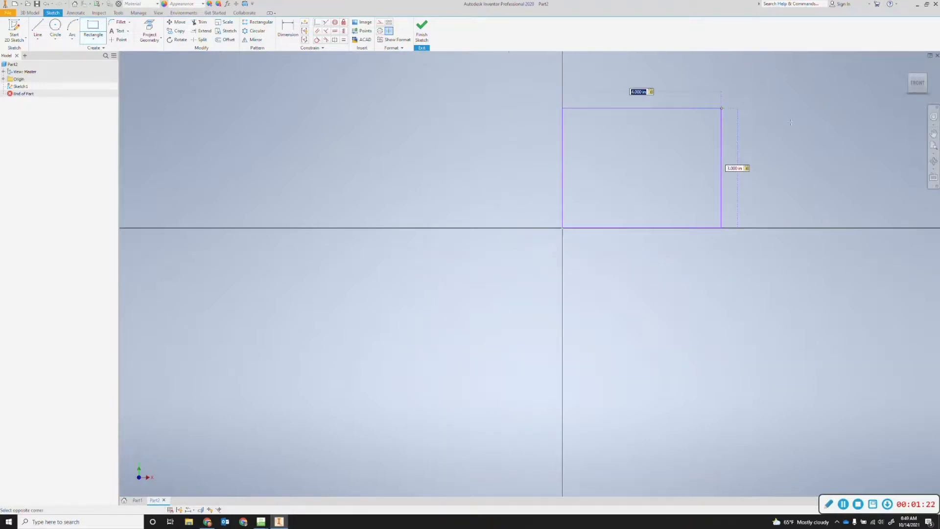
{"action": "mouse_move", "coordinate": [784, 119]}
{"action": "middle_mouse_down"}
{"action": "mouse_move", "coordinate": [636, 192]}
{"action": "mouse_move", "coordinate": [642, 184]}
{"action": "middle_mouse_up"}
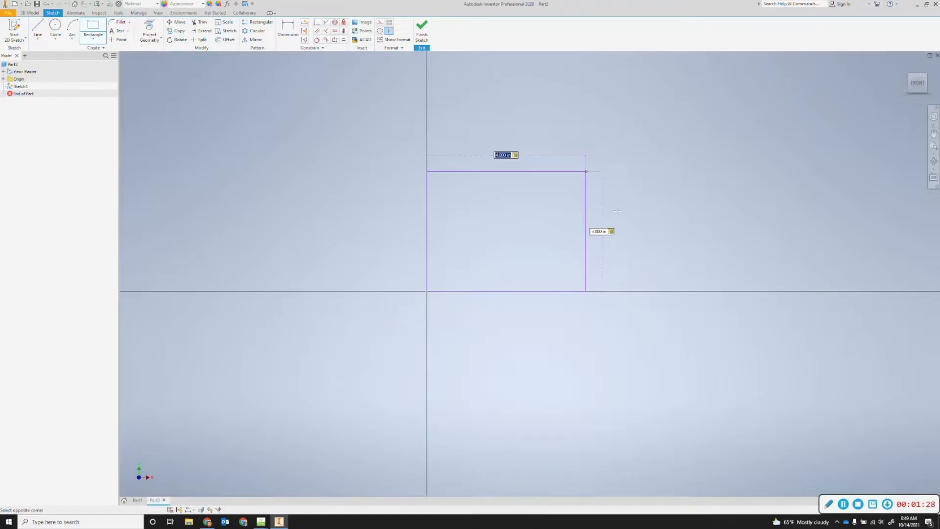
{"action": "key", "text": "Return"}
{"action": "scroll", "coordinate": [784, 152], "scroll_direction": "up", "scroll_amount": 3}
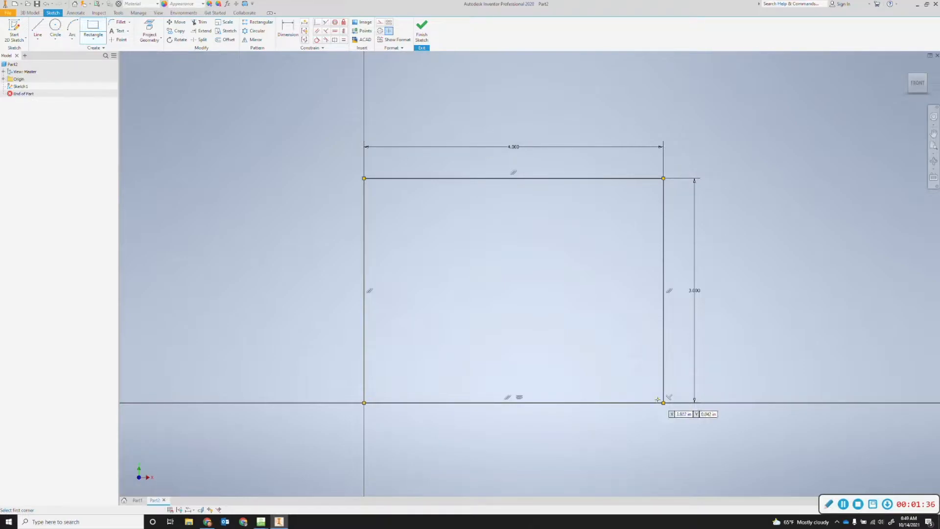
Check the dimensions in the worksheet drawing, finish the rectangle sketch, and start extruding it in Inventor with a distance of 2 in.
{"action": "key", "text": "alt+Tab"}
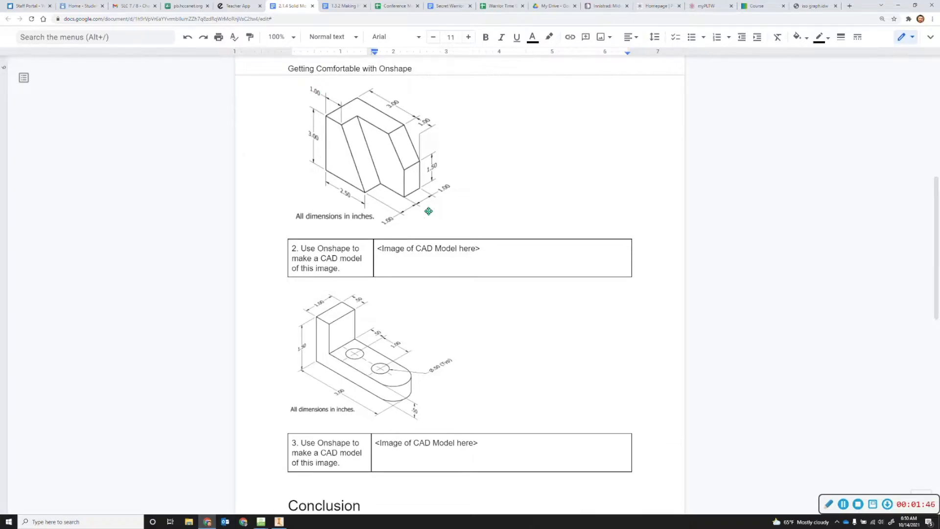
{"action": "key", "text": "alt+Tab"}
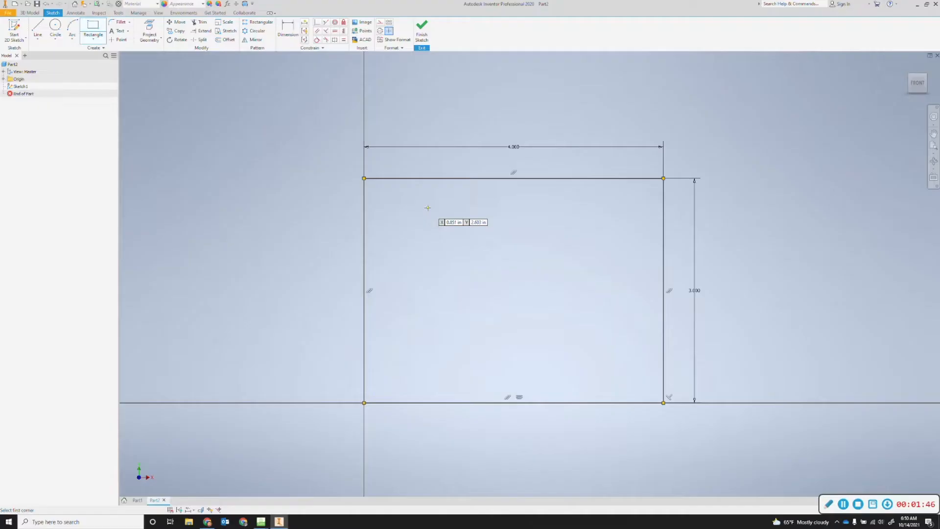
{"action": "left_click", "coordinate": [424, 35]}
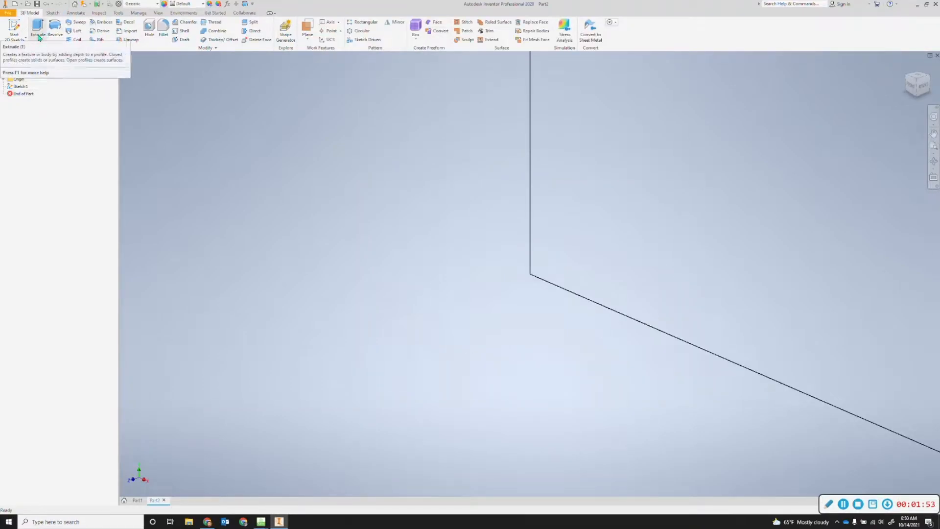
{"action": "left_click", "coordinate": [39, 35]}
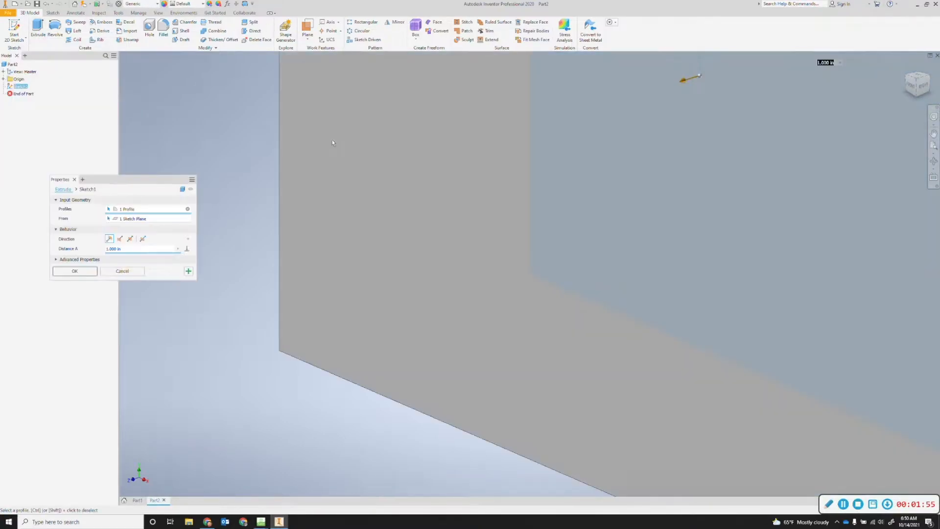
{"action": "scroll", "coordinate": [745, 165], "scroll_direction": "down", "scroll_amount": 5}
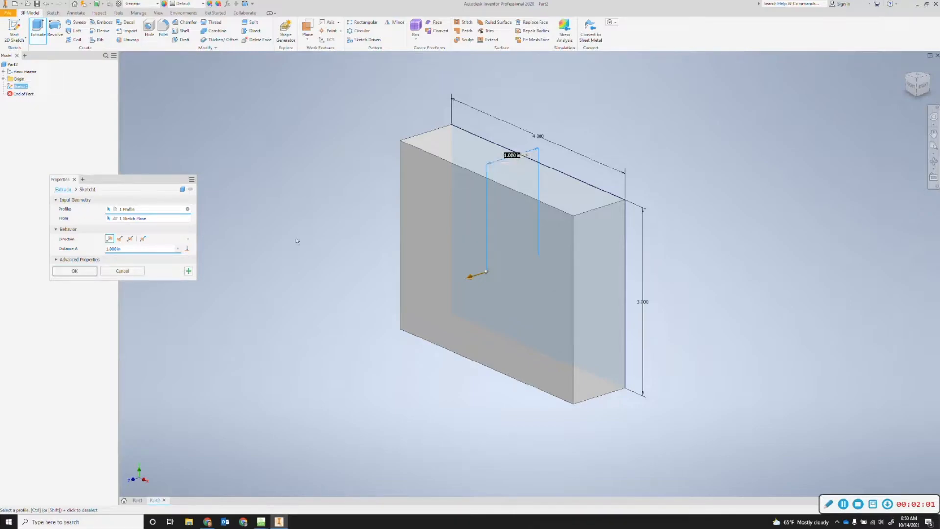
{"action": "left_click_drag", "start_coordinate": [128, 249], "coordinate": [80, 253]}
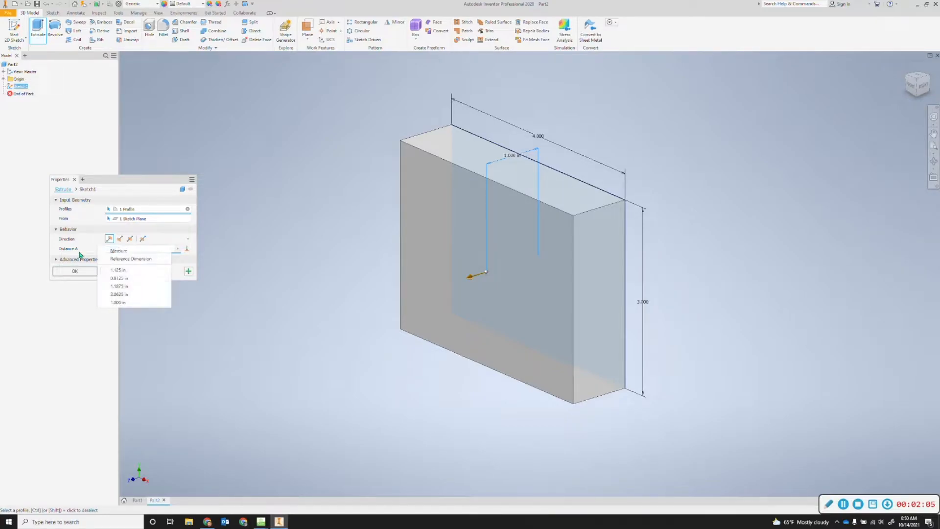
{"action": "left_click", "coordinate": [178, 277]}
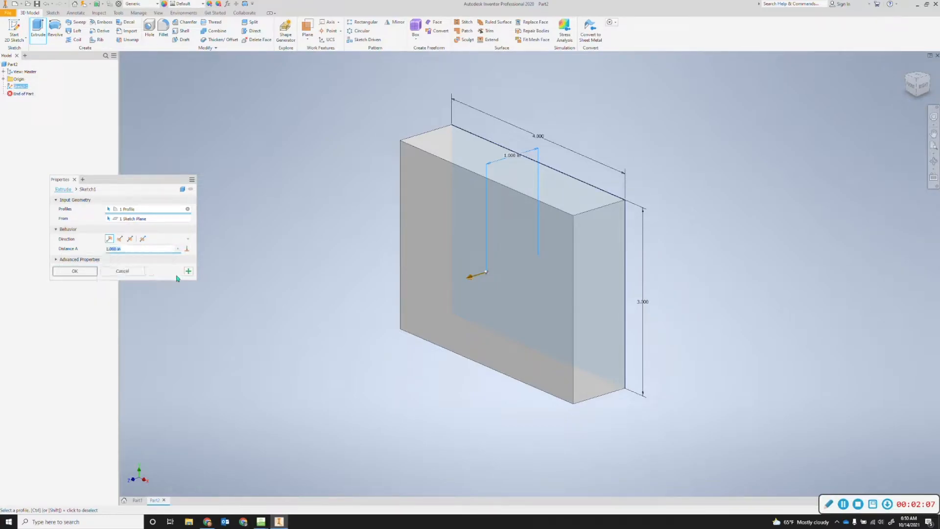
{"action": "type", "text": "2"}
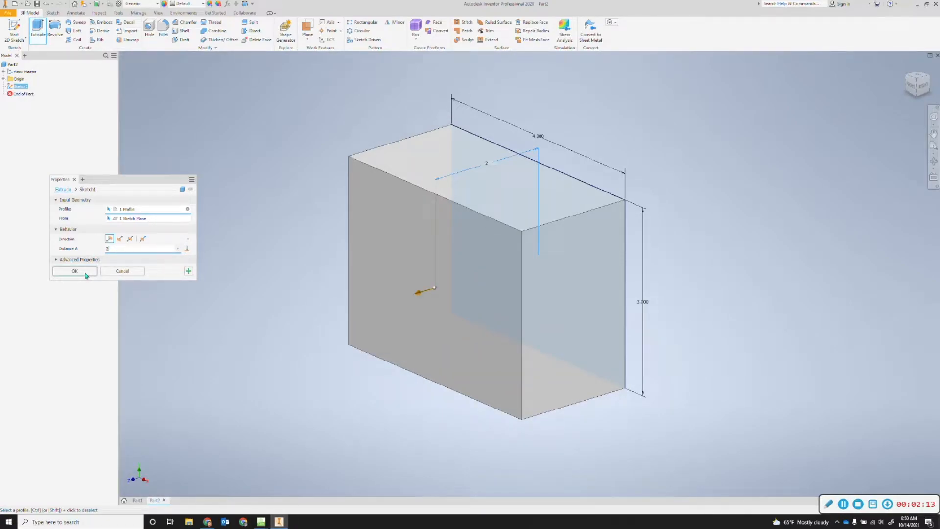
Compare the extrusion directions, then make the extrusion symmetric about the sketch plane and create the solid.
{"action": "left_click", "coordinate": [130, 239]}
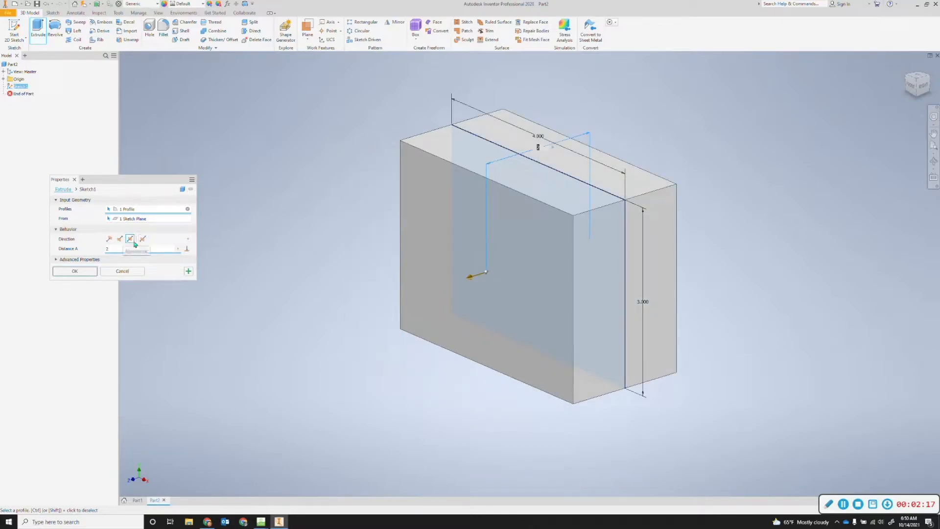
{"action": "left_click", "coordinate": [119, 240]}
{"action": "left_click", "coordinate": [109, 239]}
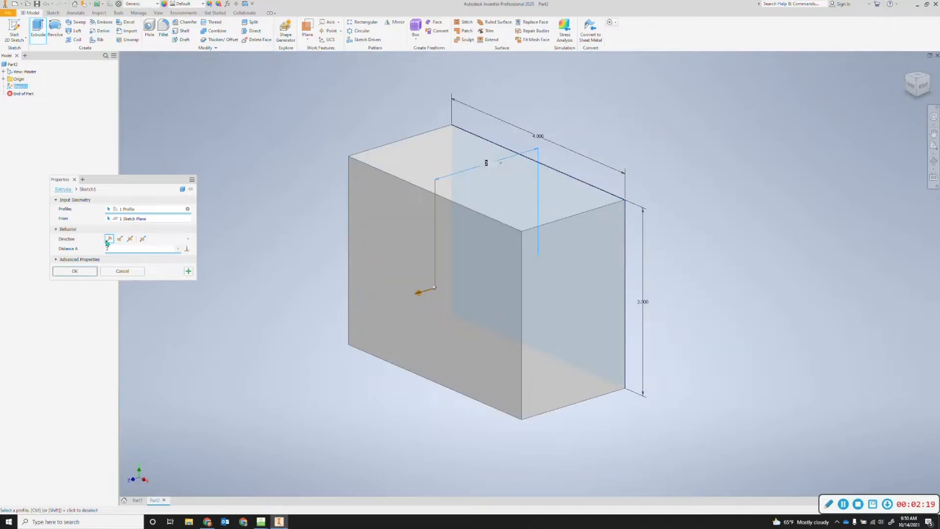
{"action": "left_click", "coordinate": [130, 239]}
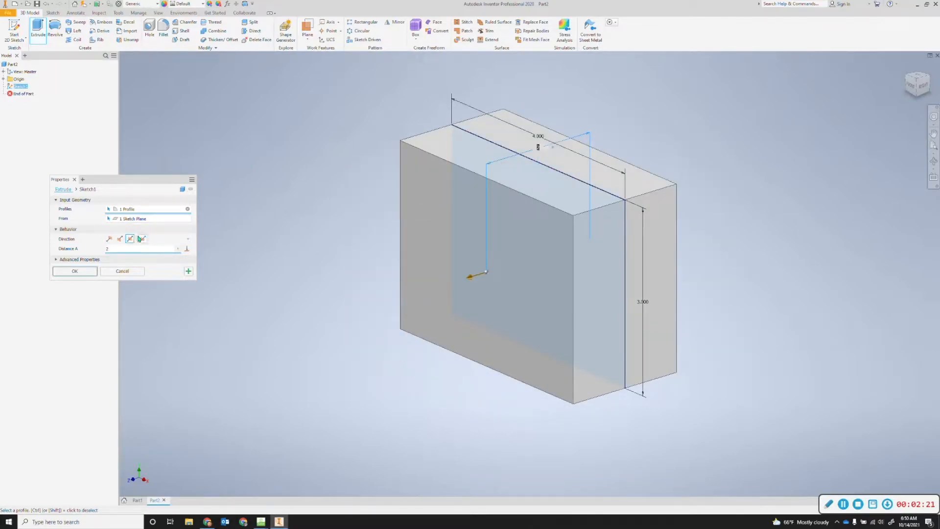
{"action": "left_click", "coordinate": [84, 271]}
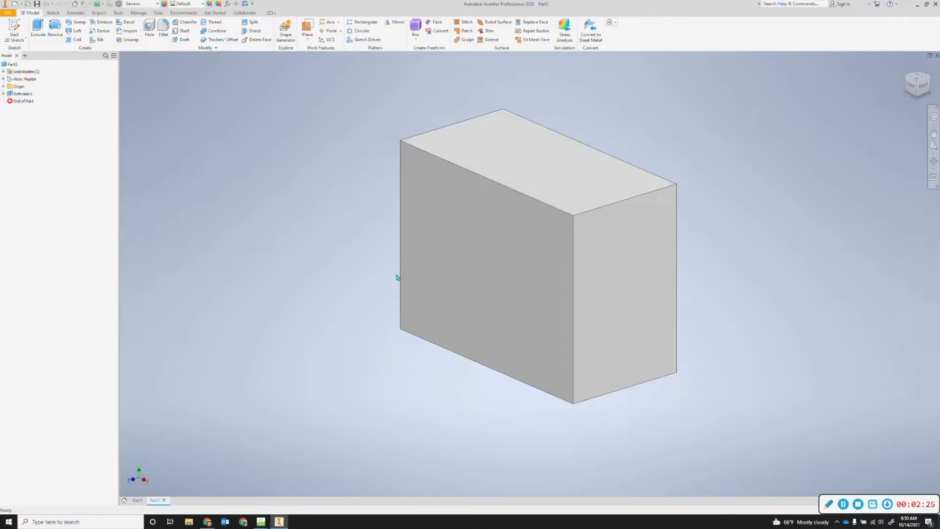
Consult the worksheet drawing for the angled cut and start a 2D sketch on the large front face of the Inventor block.
{"action": "key", "text": "alt+Tab"}
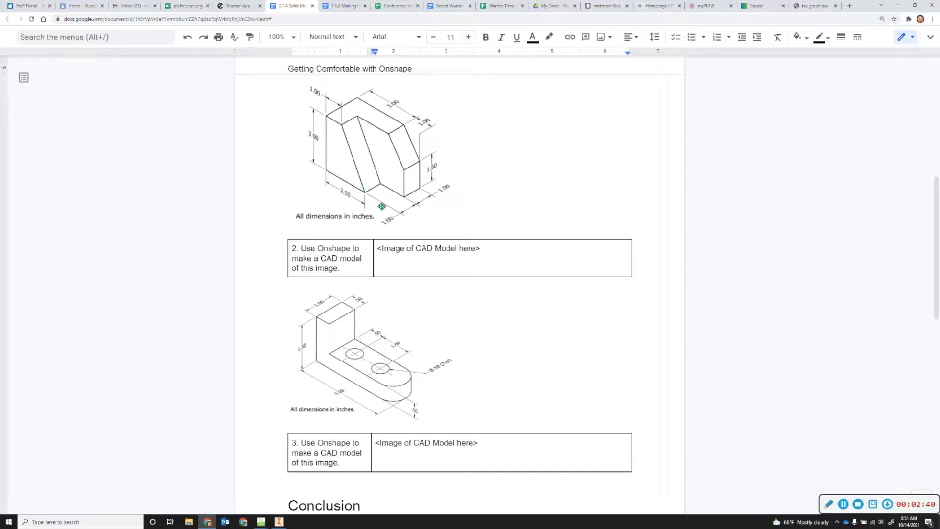
{"action": "key", "text": "alt+Tab"}
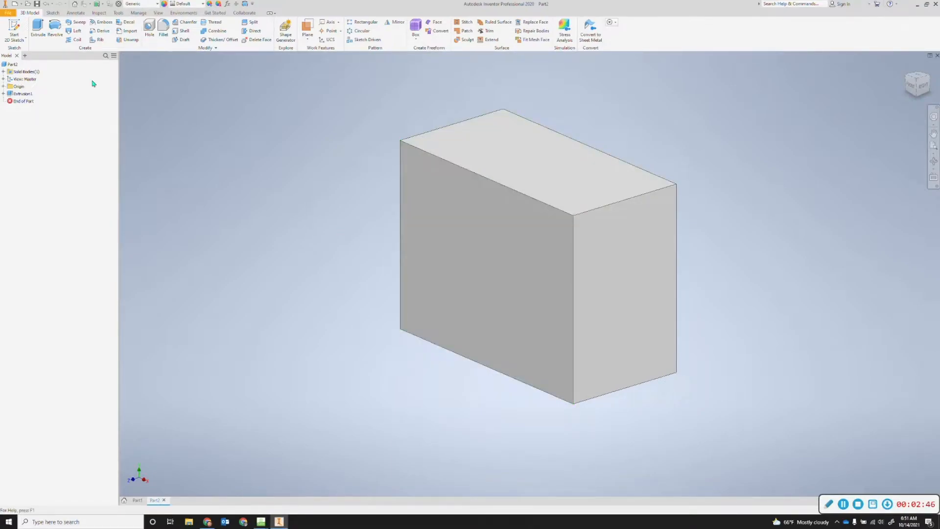
{"action": "left_click", "coordinate": [15, 30]}
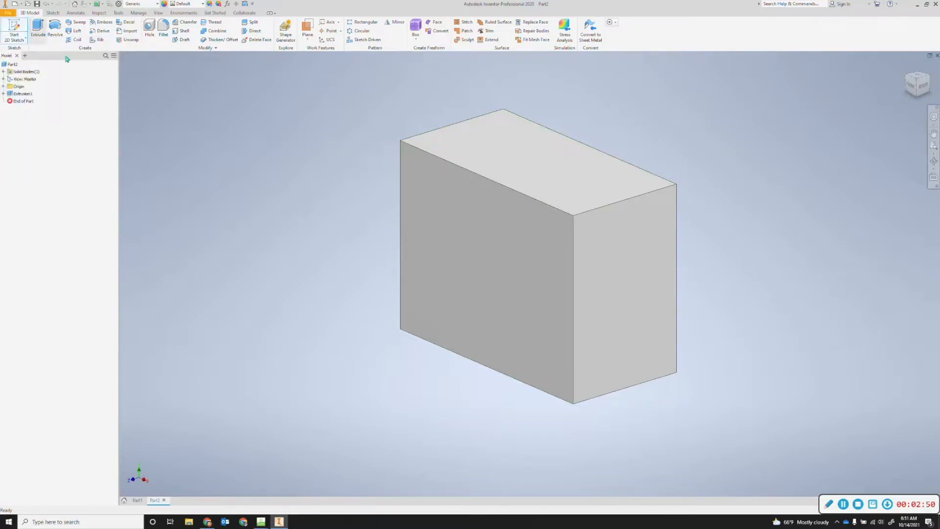
{"action": "left_click", "coordinate": [489, 256]}
{"action": "mouse_move", "coordinate": [572, 235]}
{"action": "middle_mouse_down"}
{"action": "mouse_move", "coordinate": [380, 315]}
{"action": "mouse_move", "coordinate": [355, 308]}
{"action": "middle_mouse_up"}
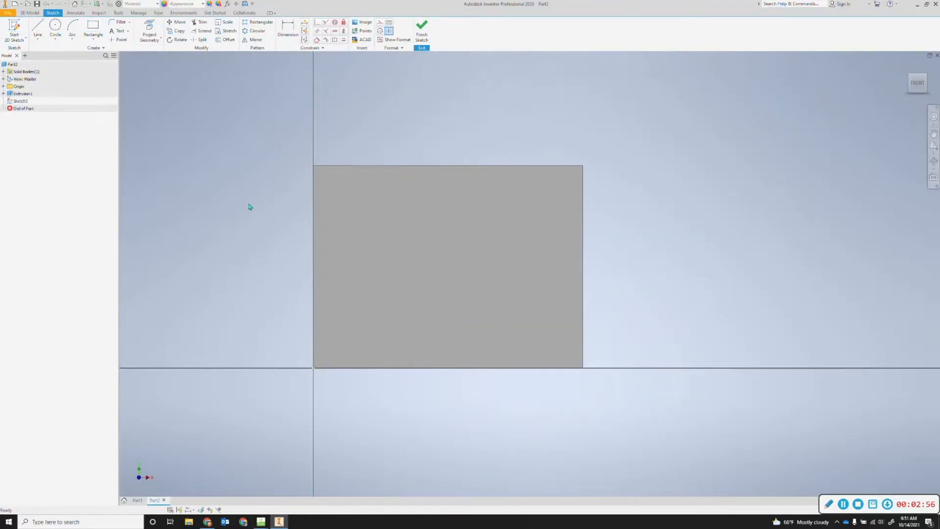
Draw a 2.5 in horizontal line along the front face's bottom edge, starting at the origin corner.
{"action": "left_click", "coordinate": [43, 31]}
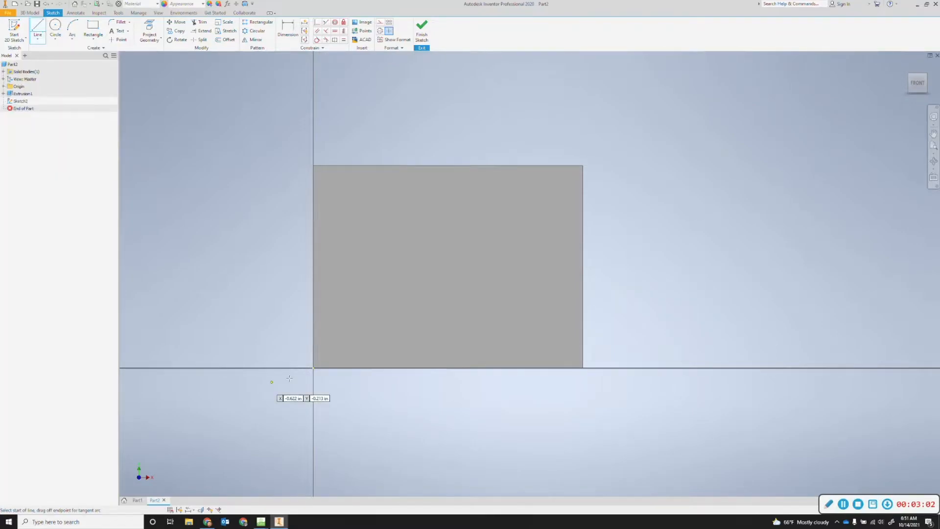
{"action": "left_click", "coordinate": [313, 367]}
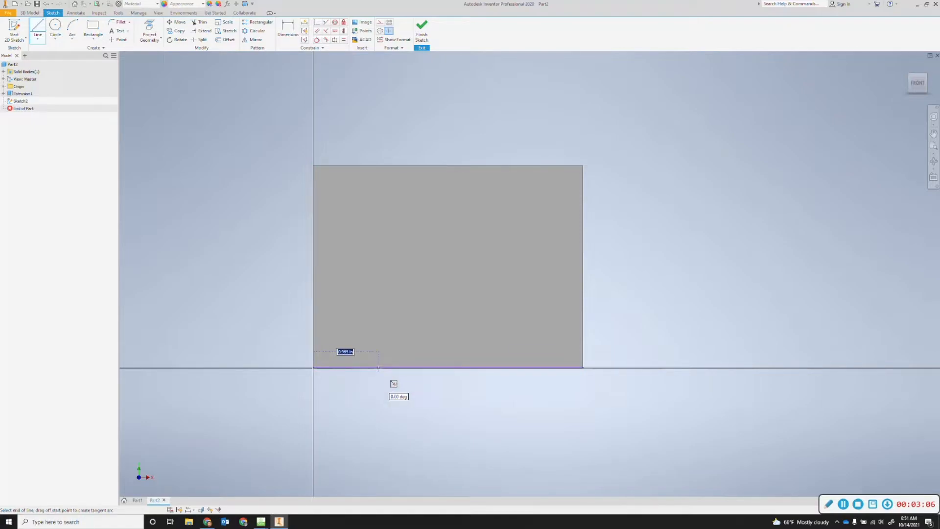
{"action": "key", "text": "BackSpace"}
{"action": "key", "text": "Return"}
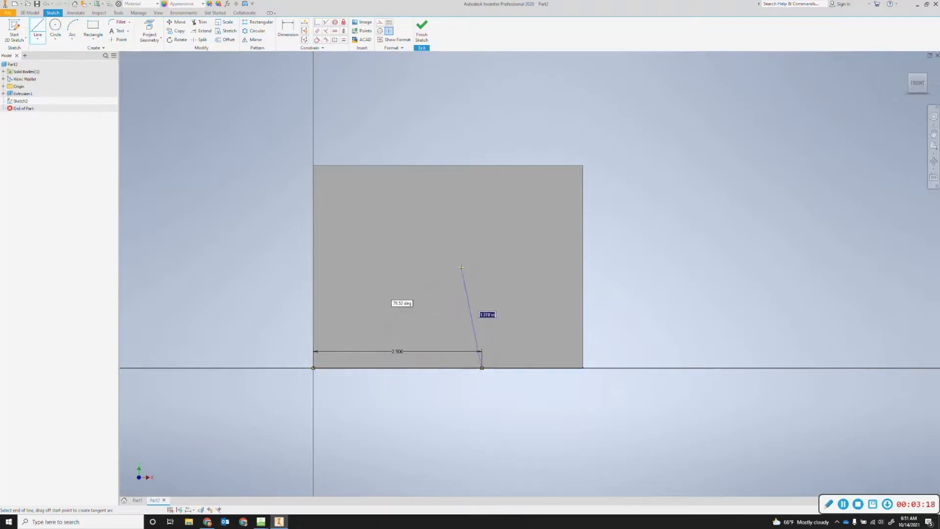
{"action": "key", "text": "Escape"}
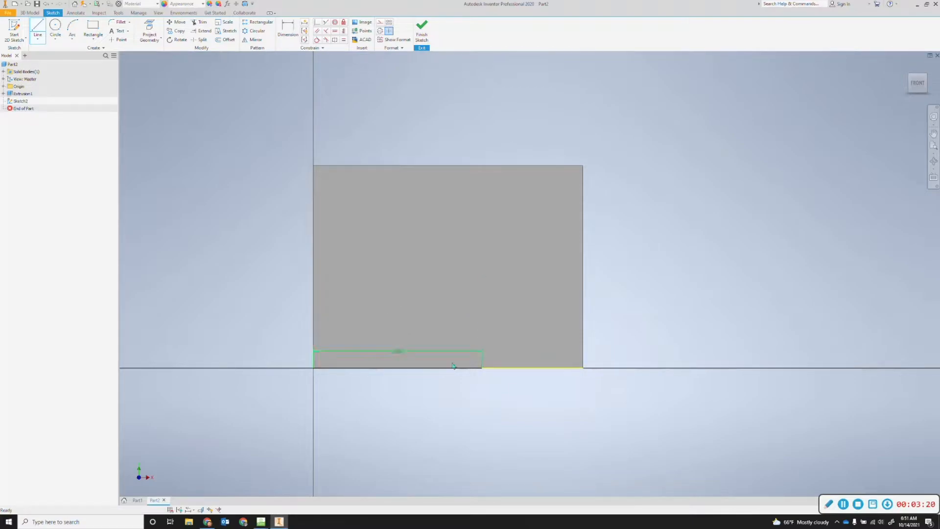
Draw a 1 in horizontal line along the front face's top edge, starting at its upper-left corner.
{"action": "left_click", "coordinate": [38, 28]}
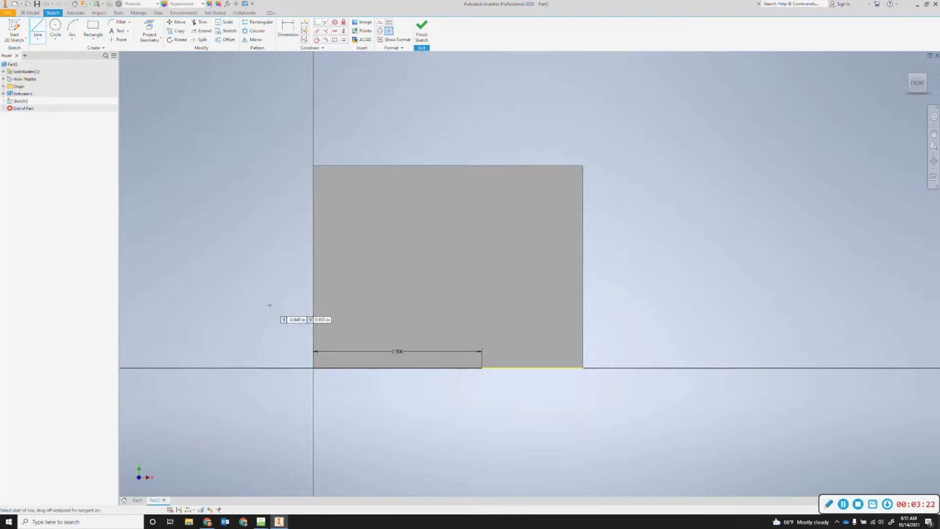
{"action": "left_click", "coordinate": [314, 166]}
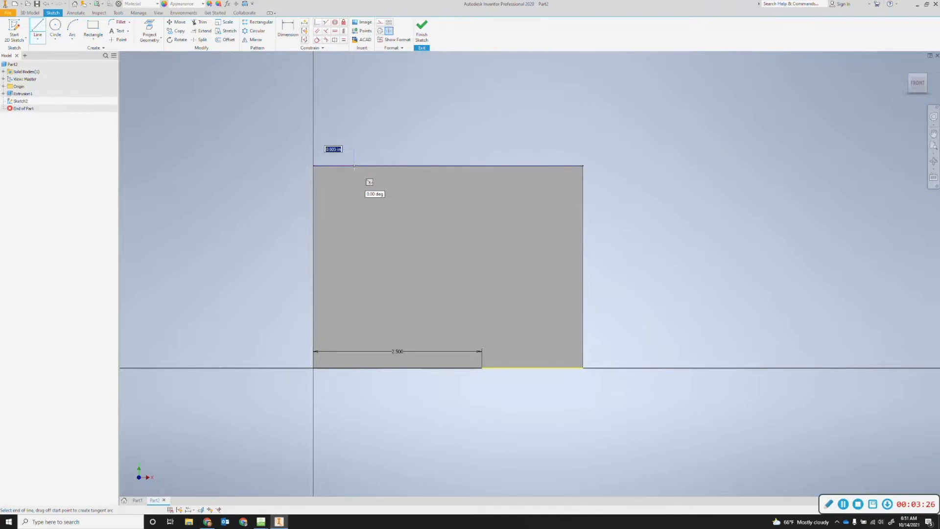
{"action": "type", "text": "2"}
{"action": "key", "text": "Tab"}
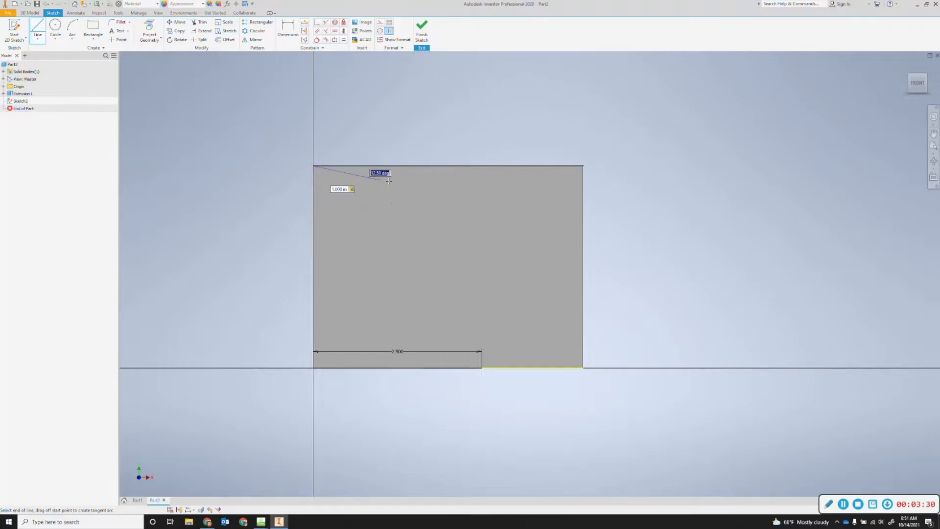
{"action": "left_click", "coordinate": [381, 166]}
{"action": "key", "text": "Escape"}
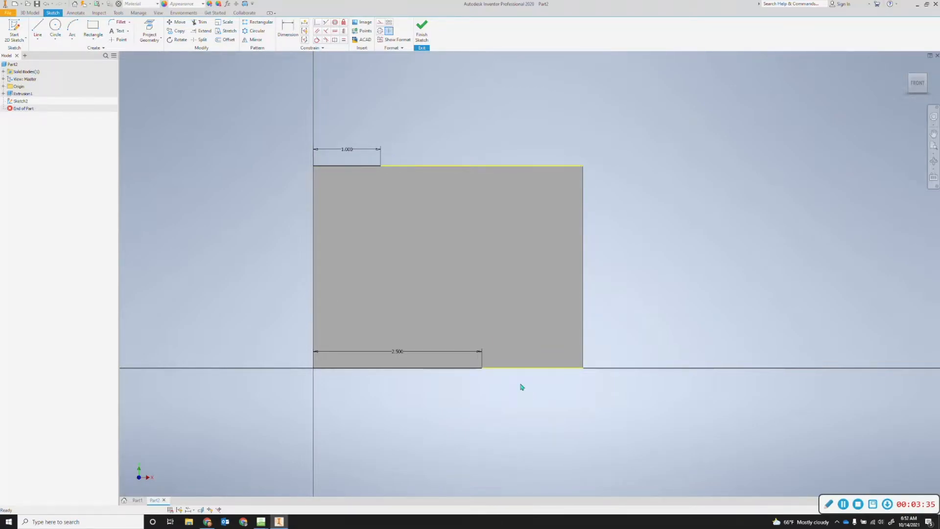
Draw an angled line joining the free ends of the 2.5 in bottom line and the 1 in top line.
{"action": "left_click", "coordinate": [37, 29]}
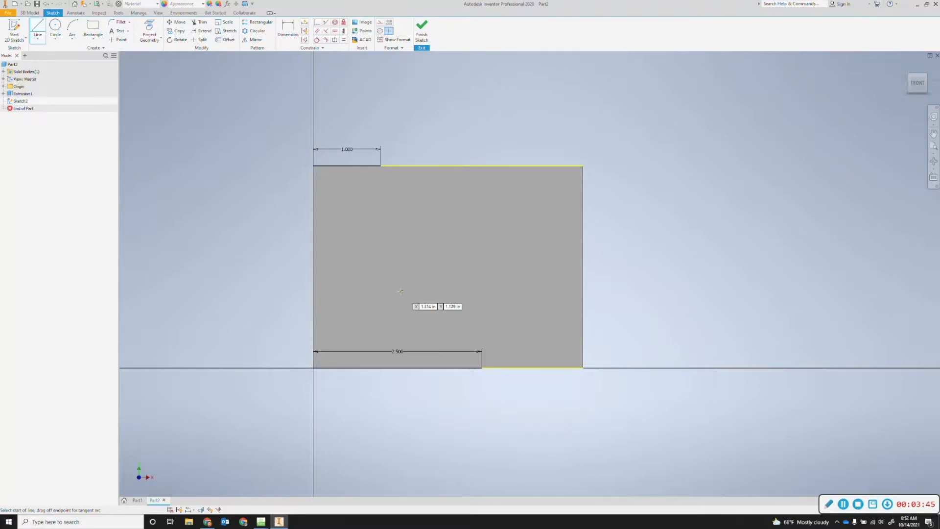
{"action": "left_click", "coordinate": [482, 367]}
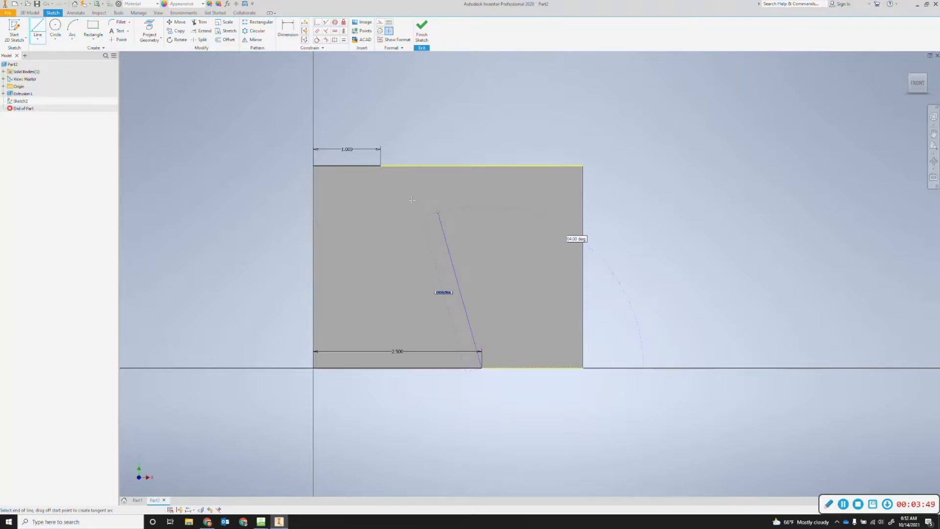
{"action": "left_click", "coordinate": [380, 166]}
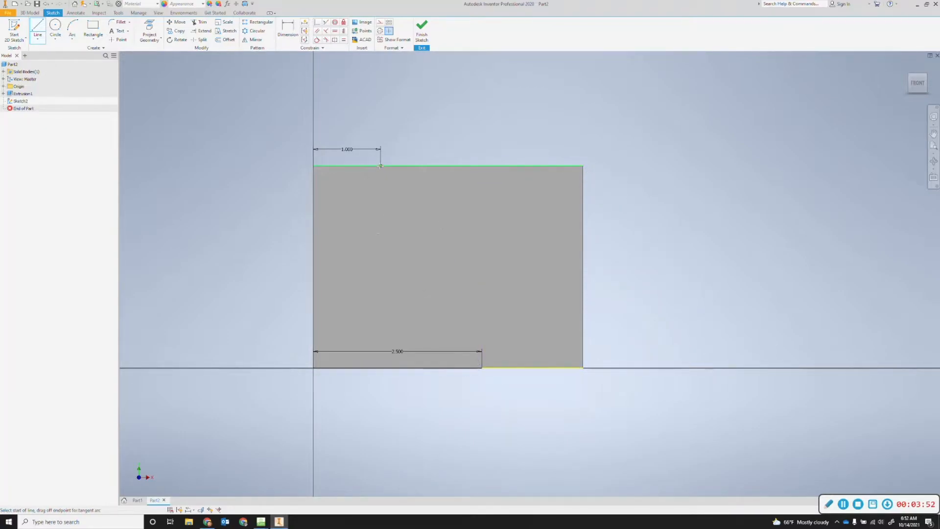
{"action": "left_click", "coordinate": [312, 166]}
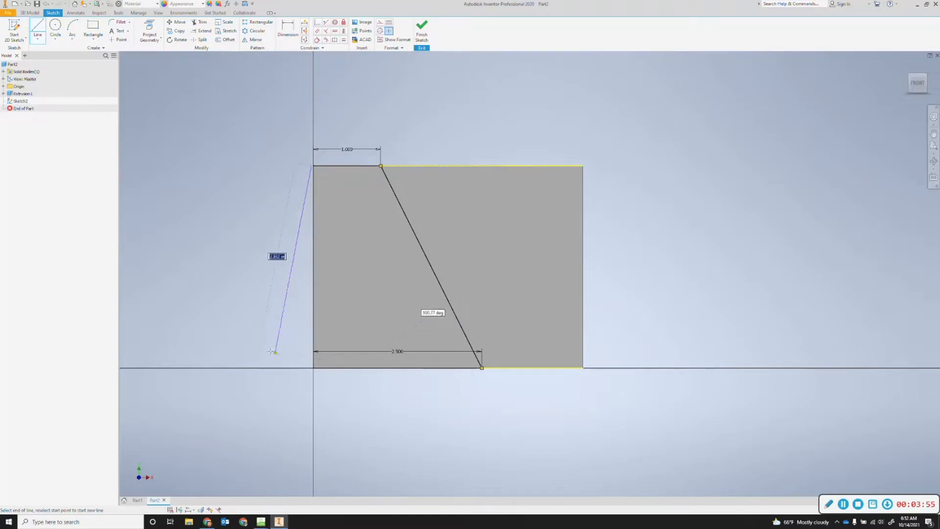
{"action": "key", "text": "Escape"}
{"action": "left_click", "coordinate": [38, 28]}
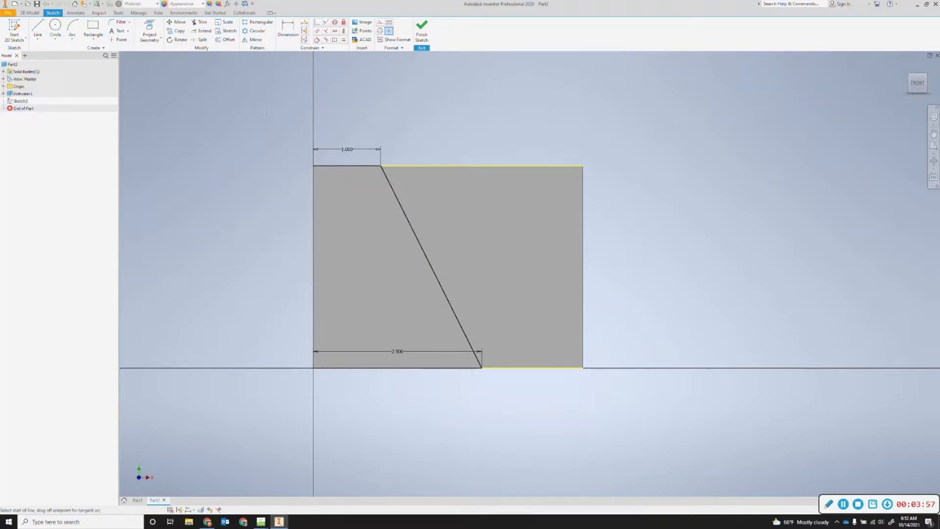
{"action": "left_click", "coordinate": [312, 166]}
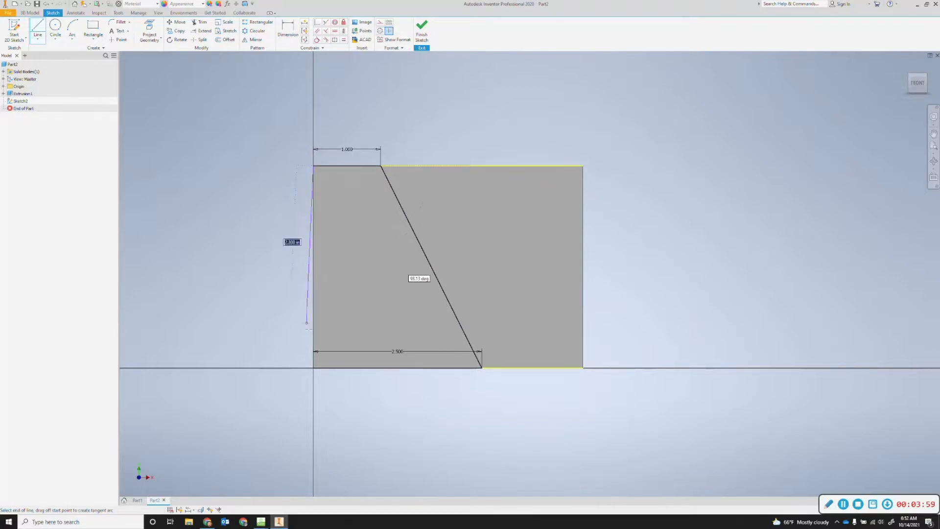
{"action": "key", "text": "Escape"}
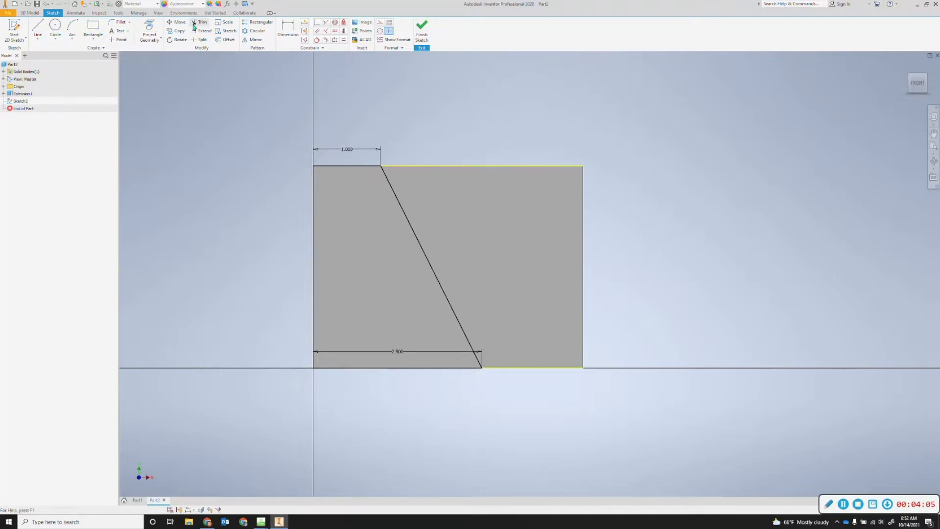
Finish the front-face sketch and consult the worksheet drawing to see which side of the angled line is removed.
{"action": "left_click", "coordinate": [154, 35]}
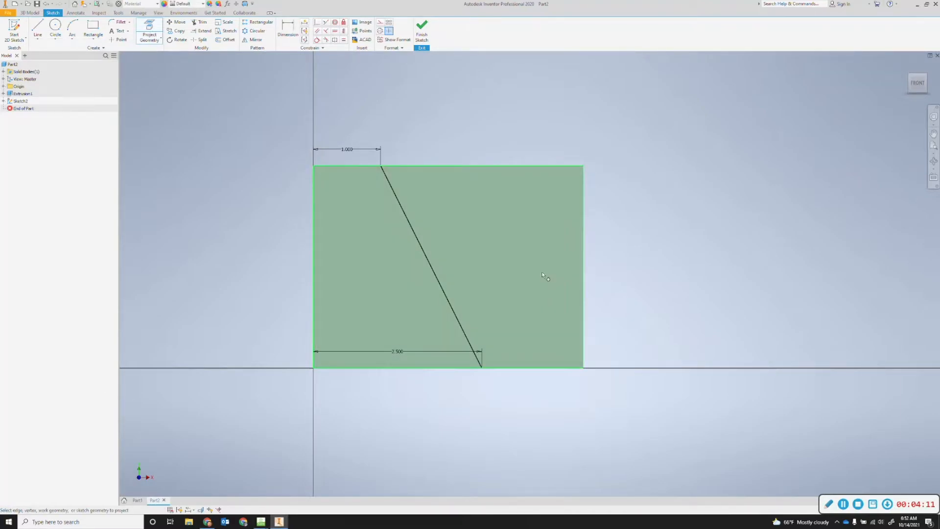
{"action": "left_click", "coordinate": [422, 34]}
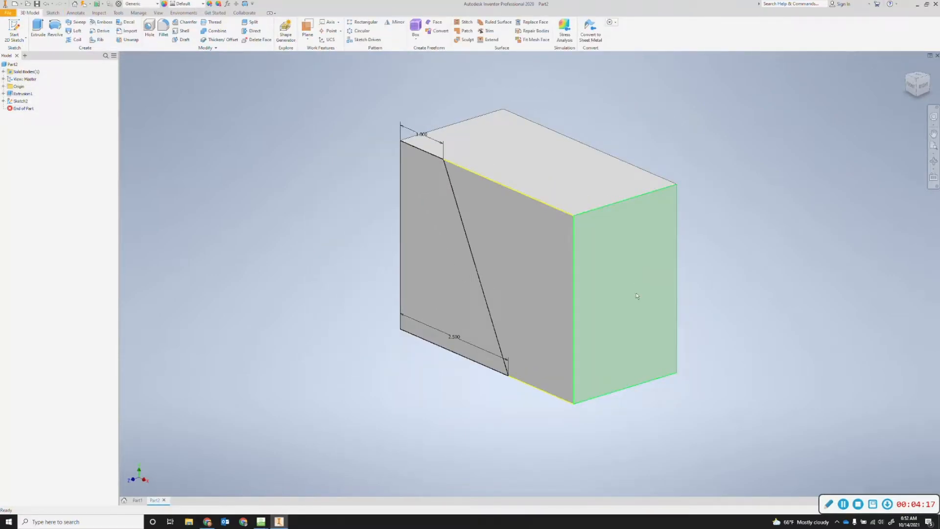
{"action": "key", "text": "alt+Tab"}
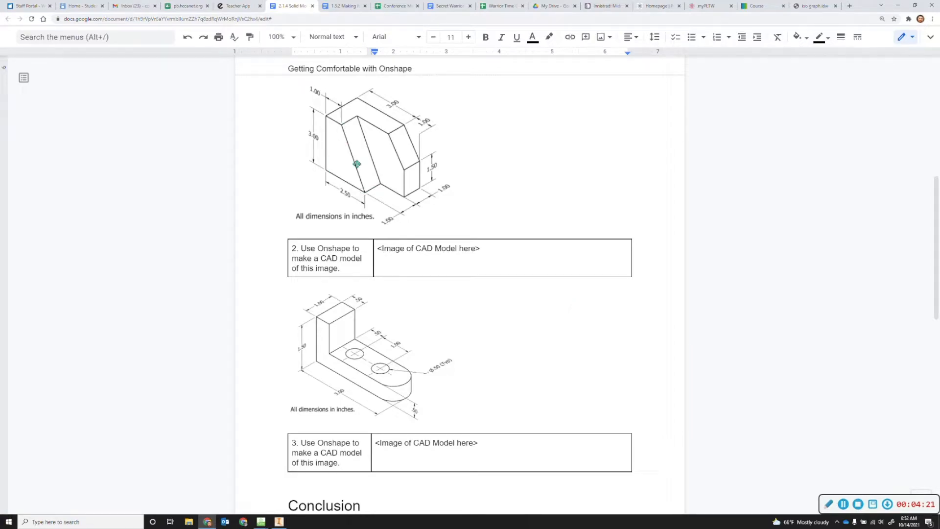
{"action": "key", "text": "alt+Tab"}
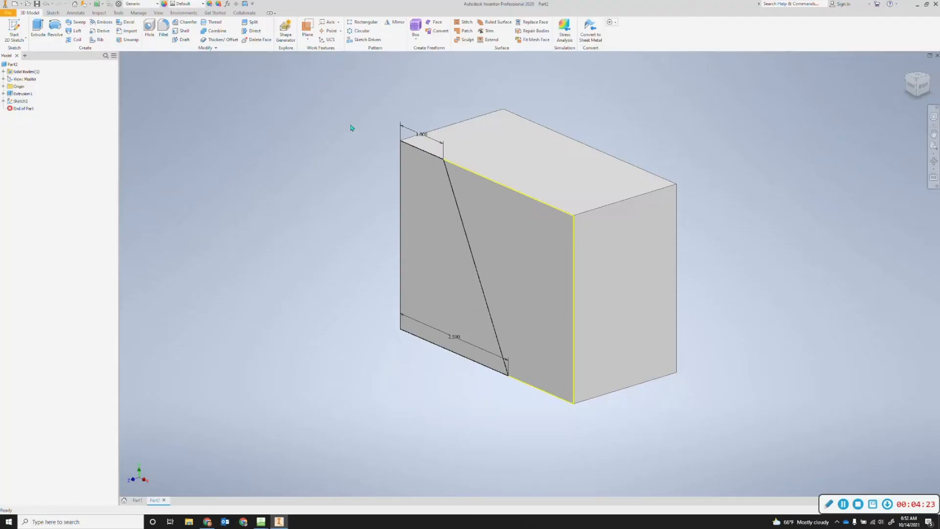
Start extruding the region to the right of the angled line and, after consulting the worksheet, direct it into the block as a cut.
{"action": "left_click", "coordinate": [38, 27]}
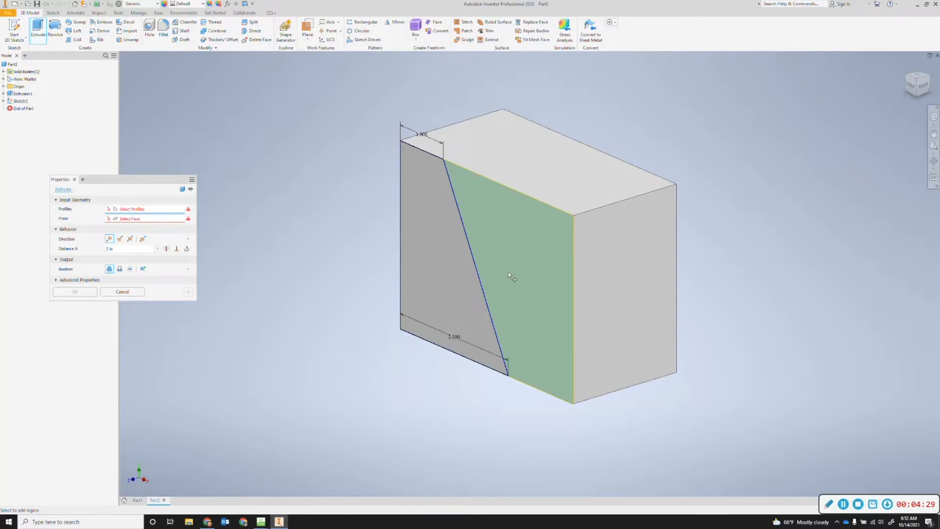
{"action": "left_click", "coordinate": [510, 271]}
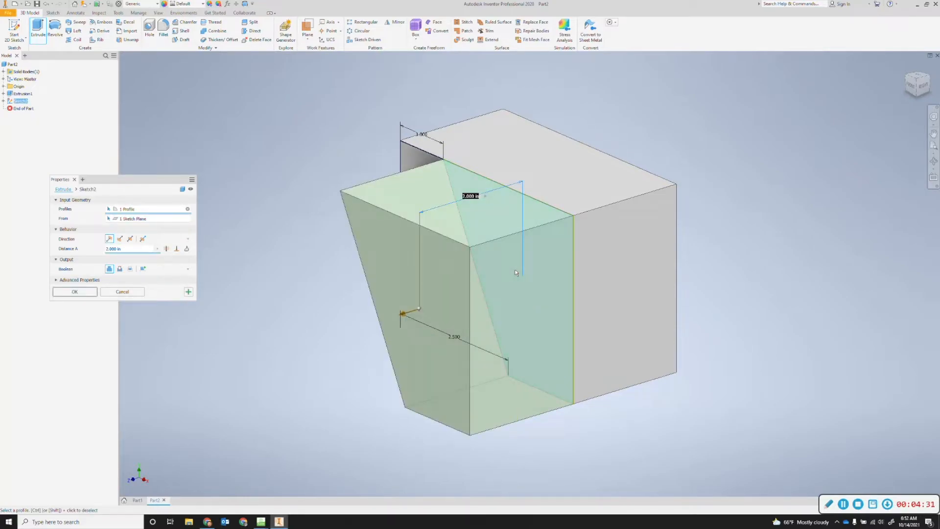
{"action": "key", "text": "alt+Tab"}
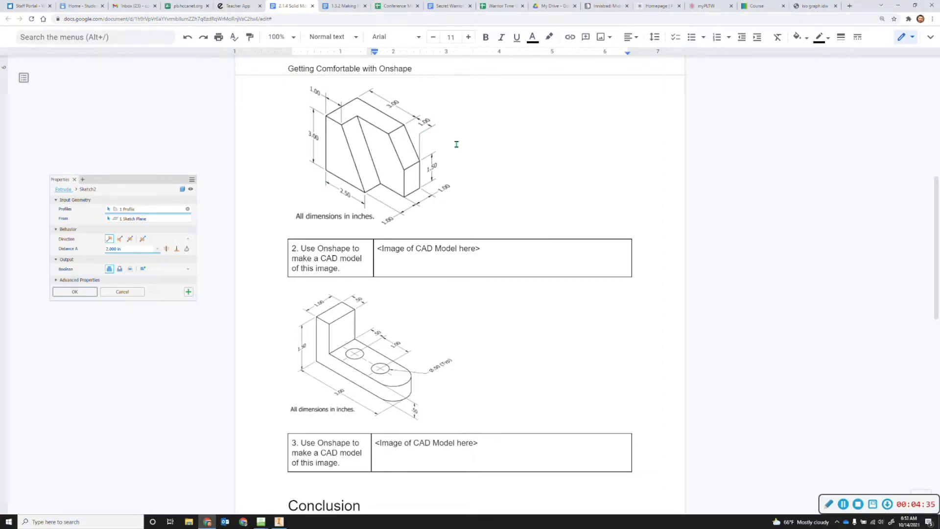
{"action": "key", "text": "alt+Tab"}
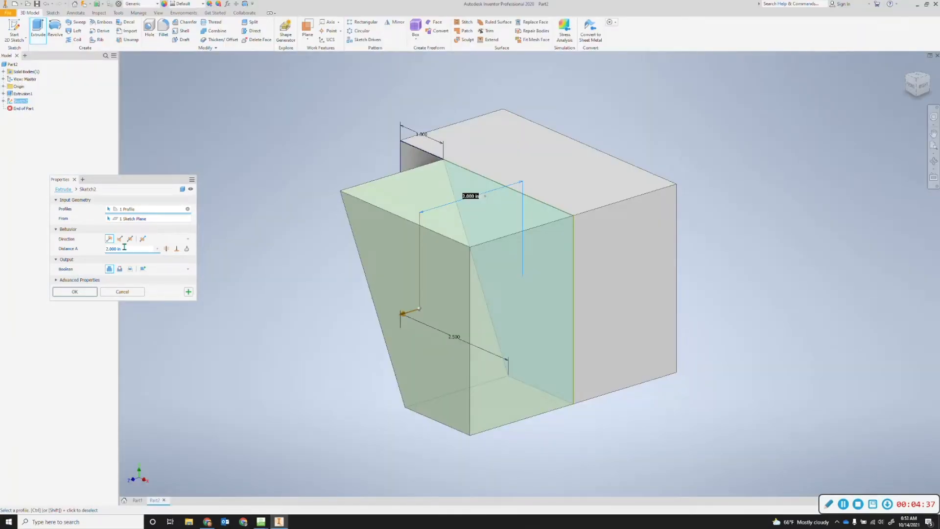
{"action": "left_click", "coordinate": [119, 240]}
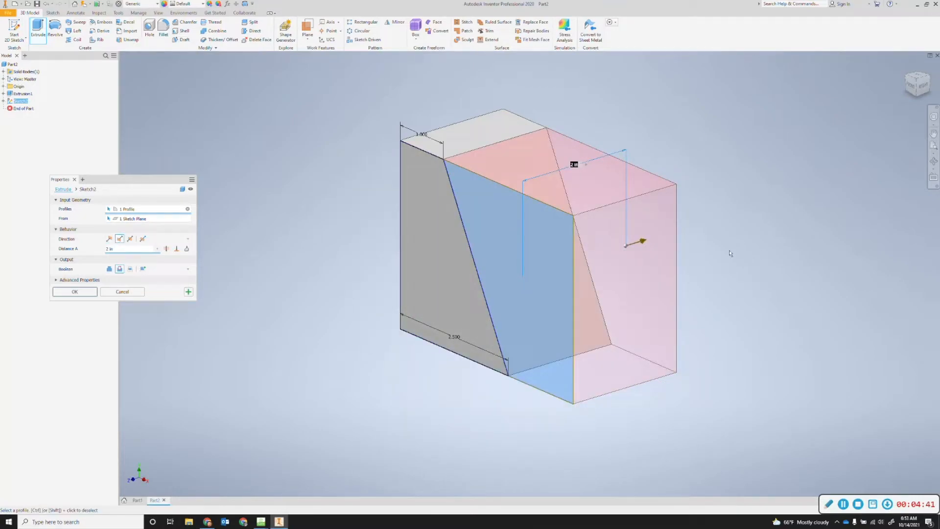
Check the cut's depth on the worksheet drawing, set the extrusion distance to 1 in and create the cut.
{"action": "left_click_drag", "start_coordinate": [644, 243], "coordinate": [575, 261]}
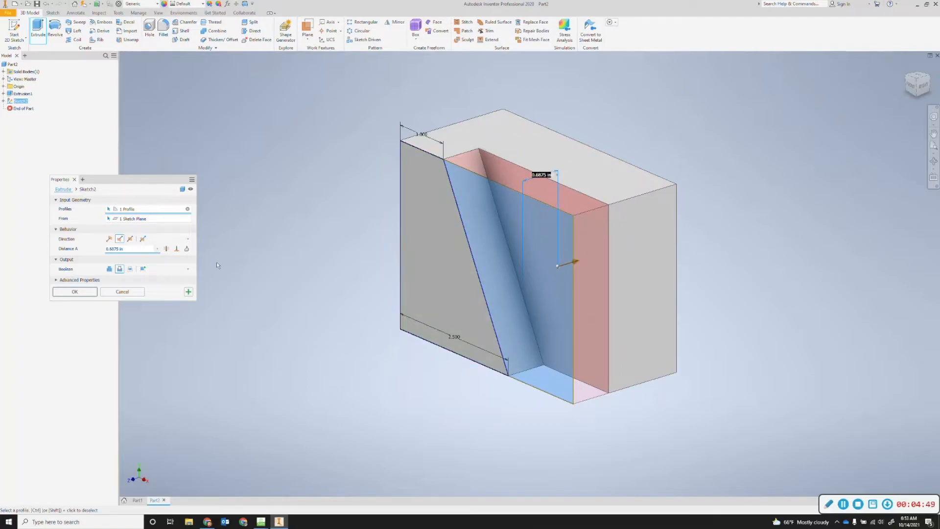
{"action": "left_click_drag", "start_coordinate": [130, 248], "coordinate": [79, 252]}
{"action": "key", "text": "alt+Tab"}
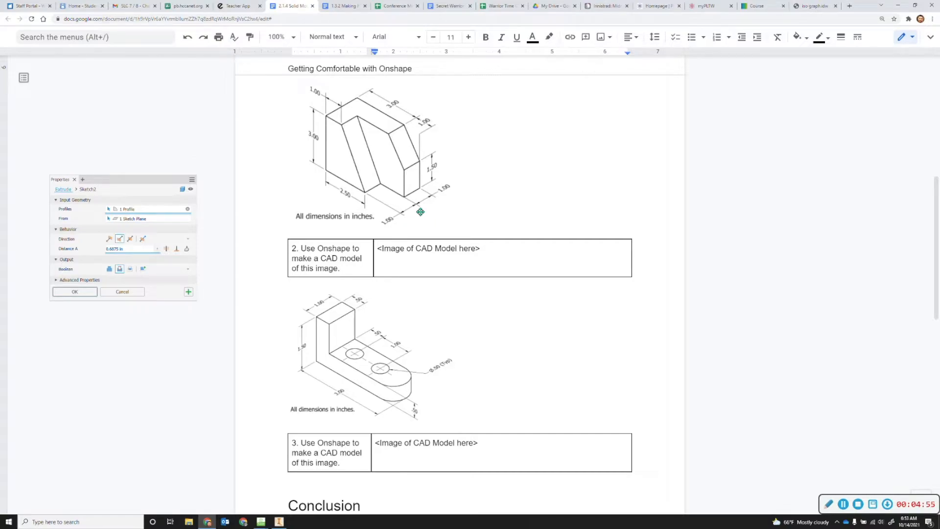
{"action": "key", "text": "alt+Tab"}
{"action": "type", "text": "1"}
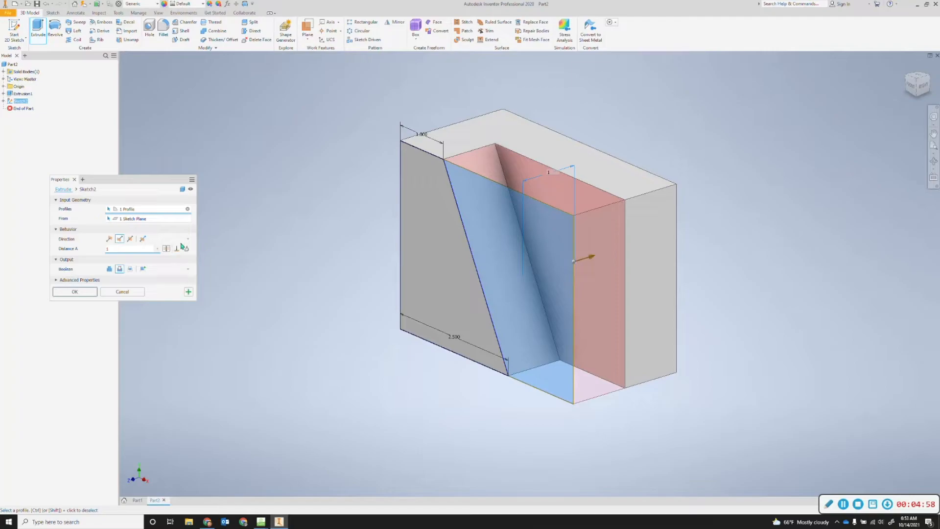
{"action": "left_click", "coordinate": [86, 295]}
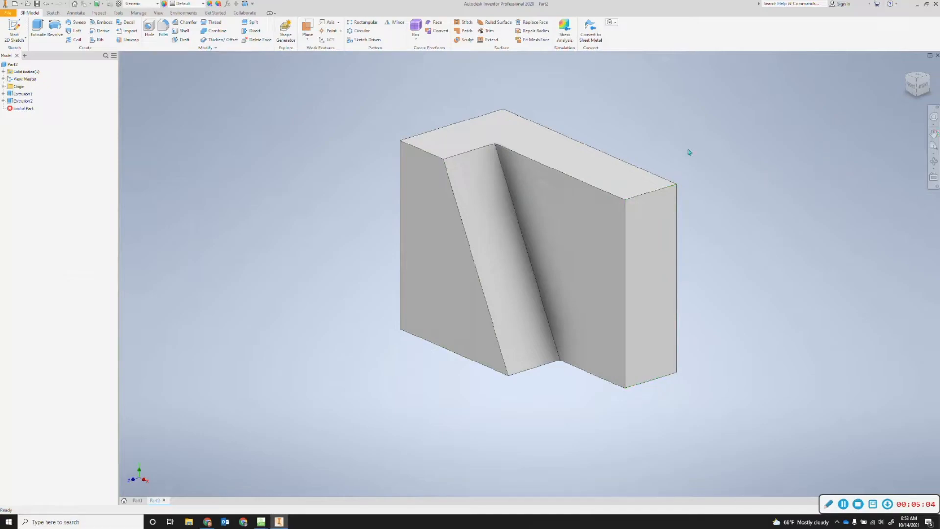
Consult the worksheet drawing for the sloped corner and start a 2D sketch on the recessed front face, viewed from the front.
{"action": "left_click", "coordinate": [906, 77]}
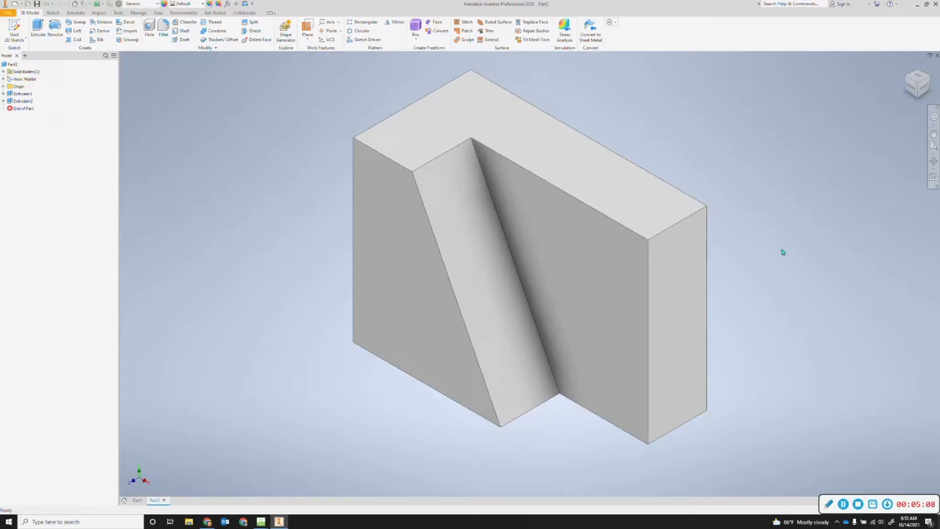
{"action": "key", "text": "alt+Tab"}
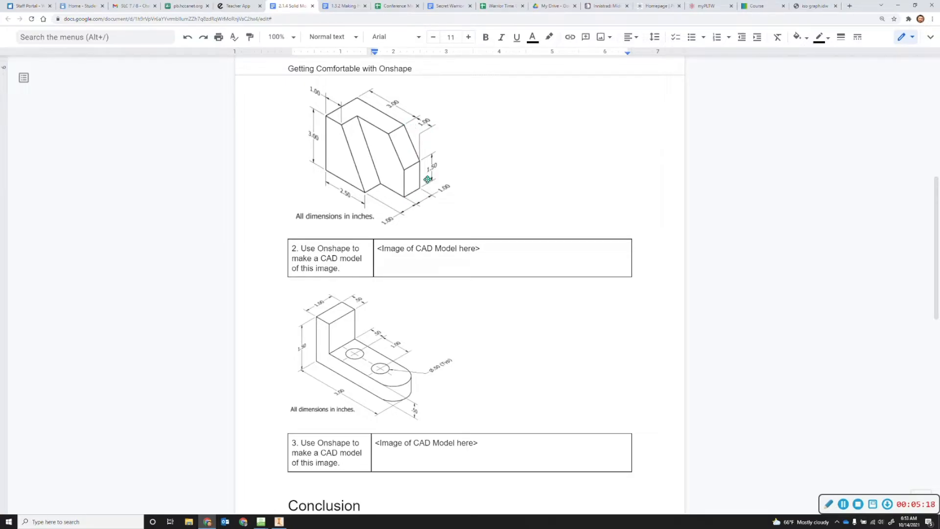
{"action": "key", "text": "alt+Tab"}
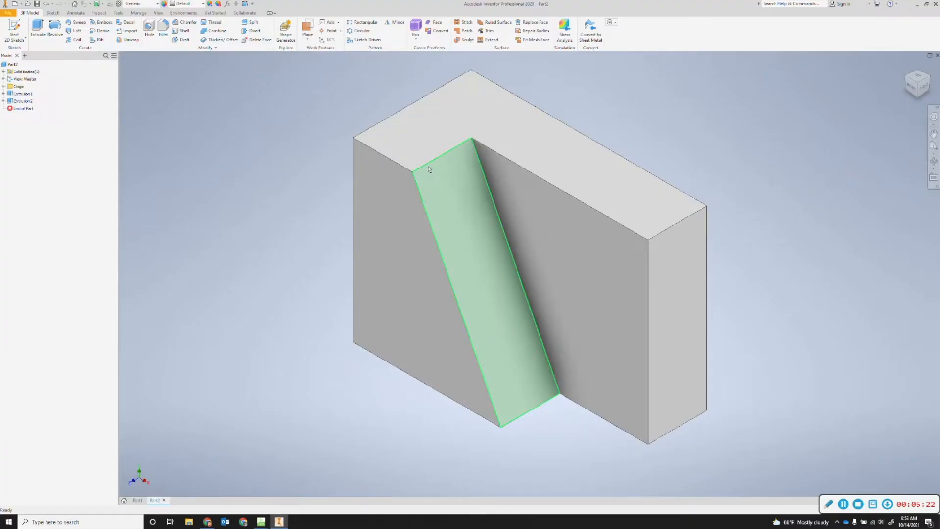
{"action": "left_click", "coordinate": [16, 28]}
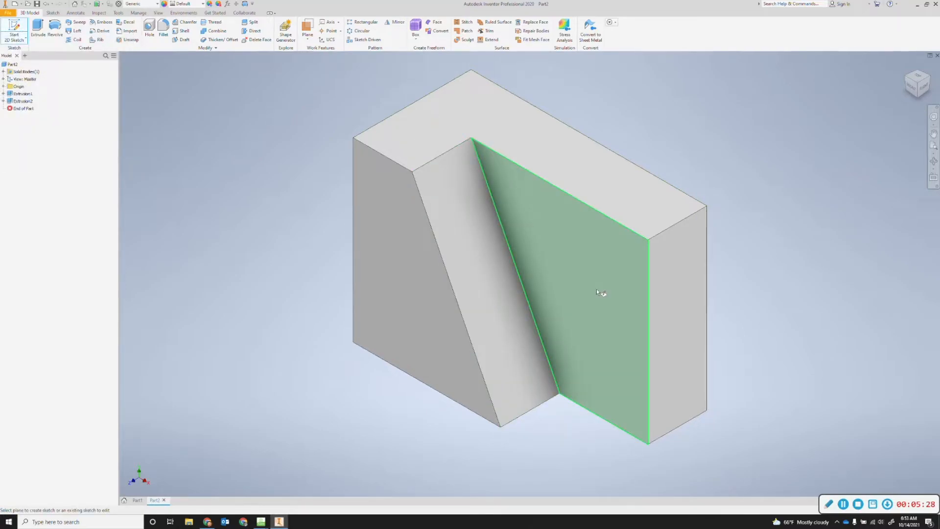
{"action": "left_click", "coordinate": [602, 248]}
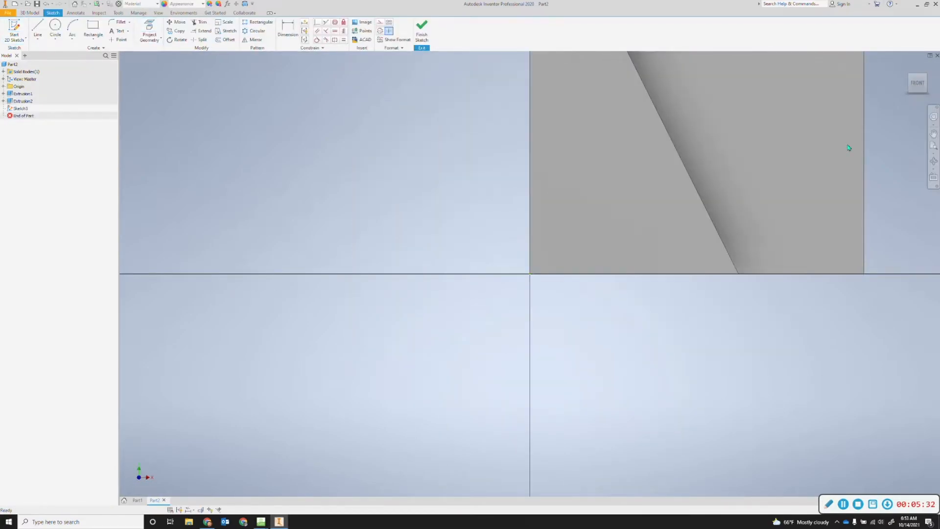
{"action": "left_click", "coordinate": [916, 86]}
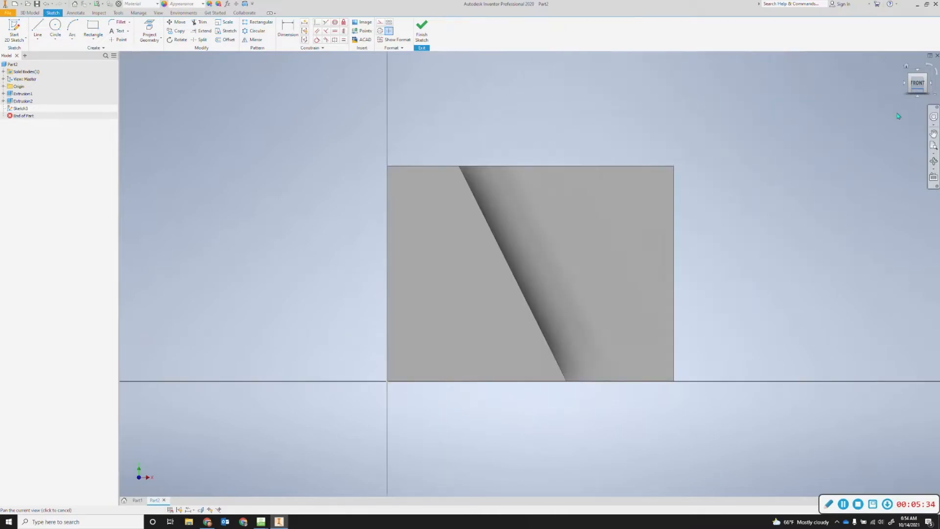
Draw a 1.5 in vertical line up the face's right edge, starting at its lower-right corner.
{"action": "left_click", "coordinate": [39, 27]}
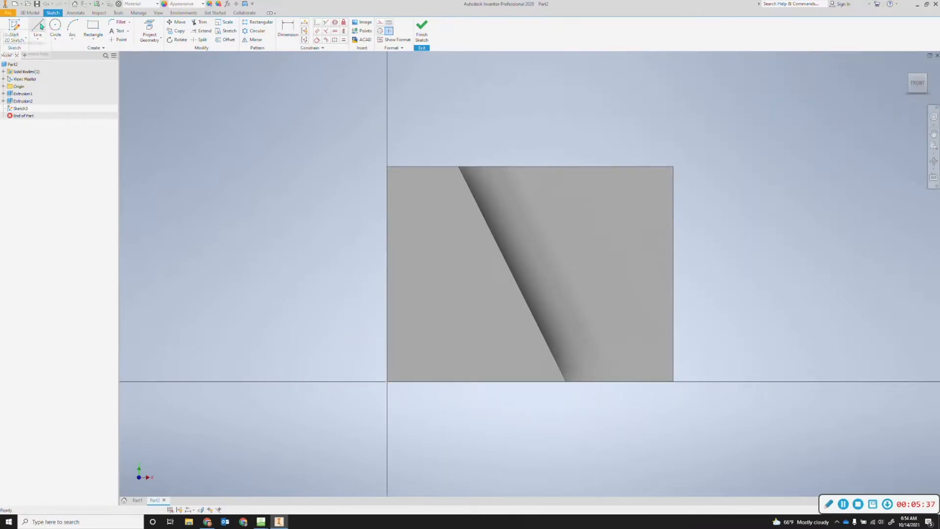
{"action": "left_click", "coordinate": [673, 381]}
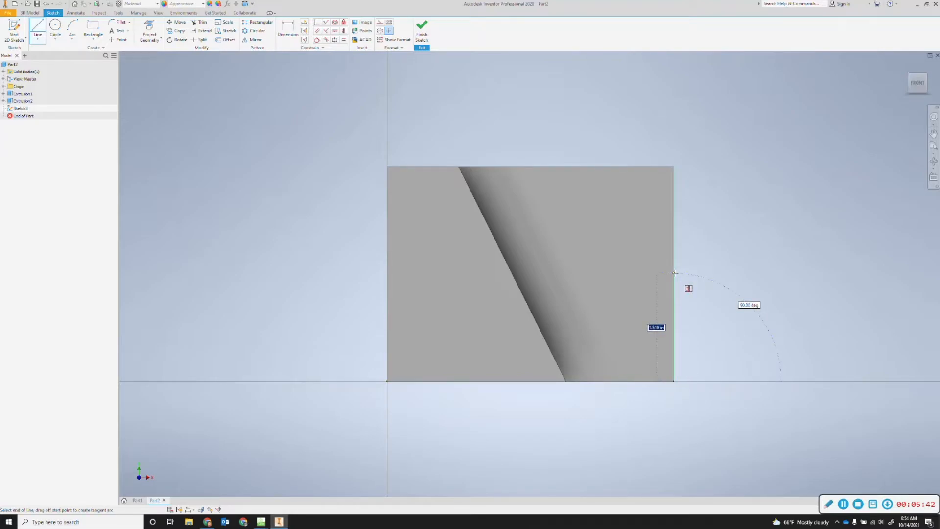
{"action": "type", "text": "1"}
{"action": "key", "text": "Return"}
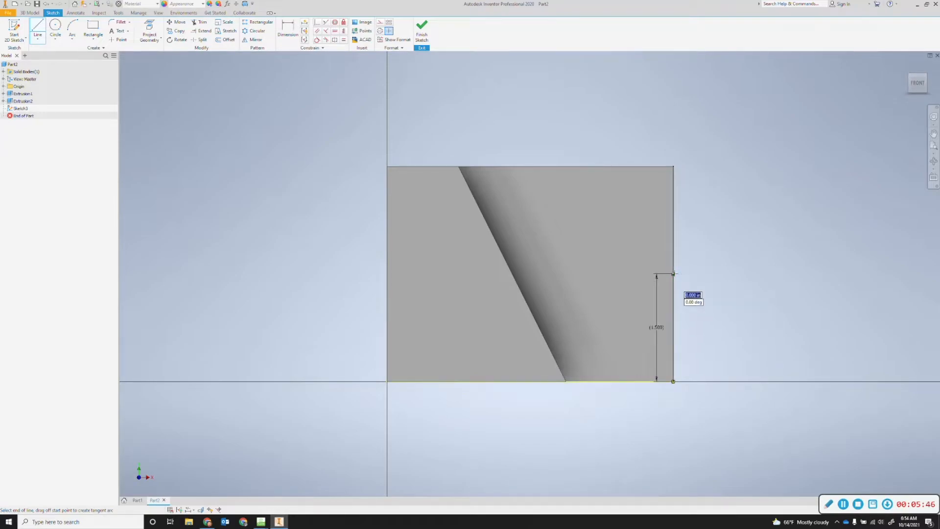
{"action": "key", "text": "Escape"}
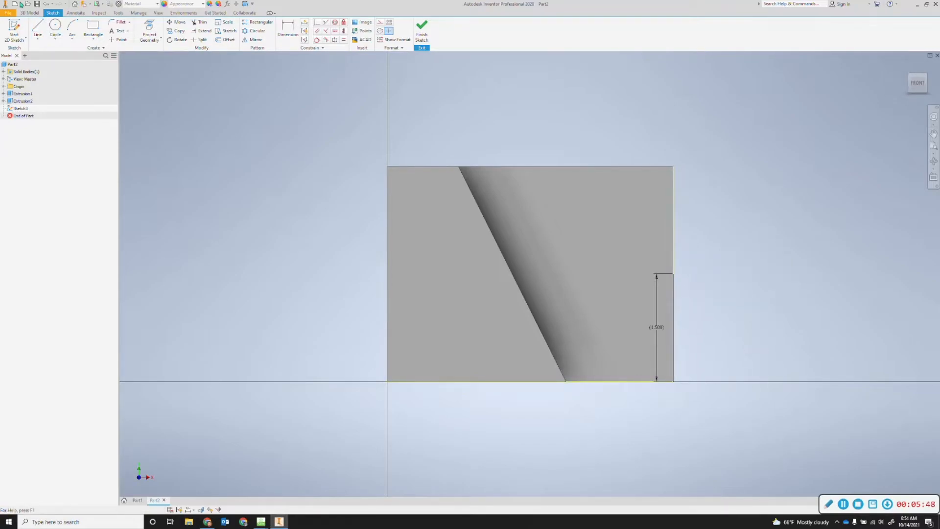
Draw a 1 in line along the top edge from the upper-right corner and join its end to the 1.5 in line's upper end.
{"action": "left_click", "coordinate": [37, 27]}
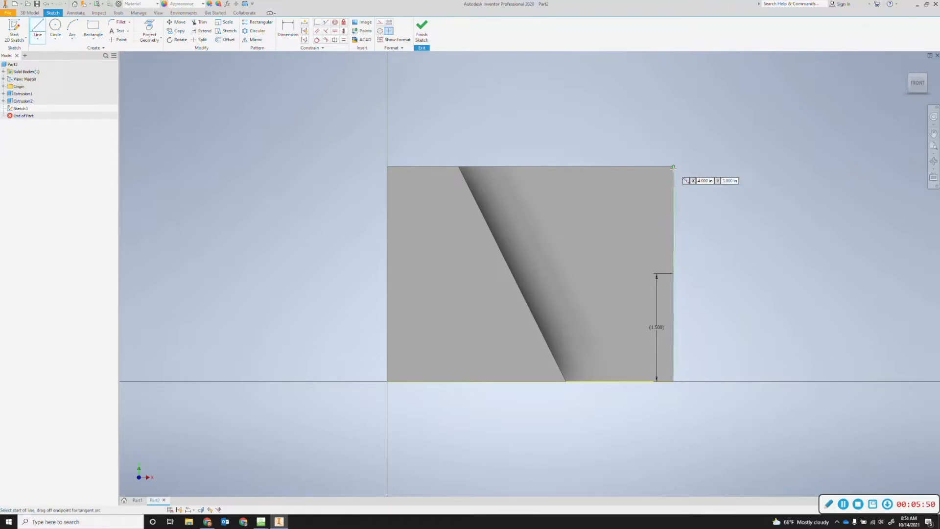
{"action": "left_click", "coordinate": [673, 167]}
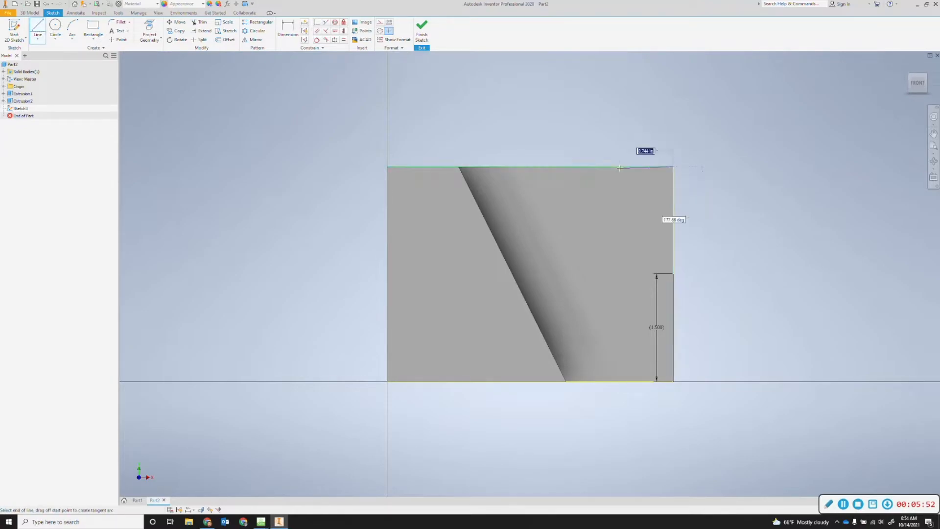
{"action": "type", "text": "1"}
{"action": "key", "text": "Tab"}
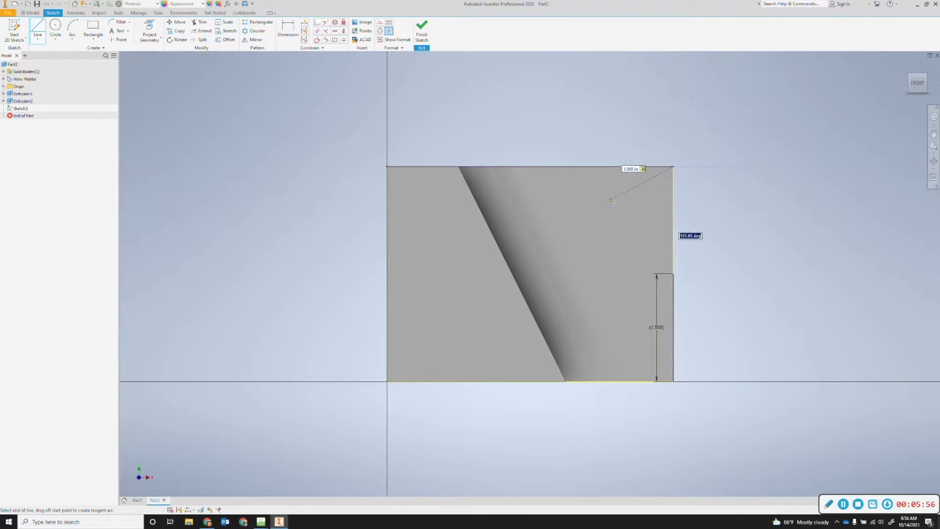
{"action": "left_click", "coordinate": [599, 167]}
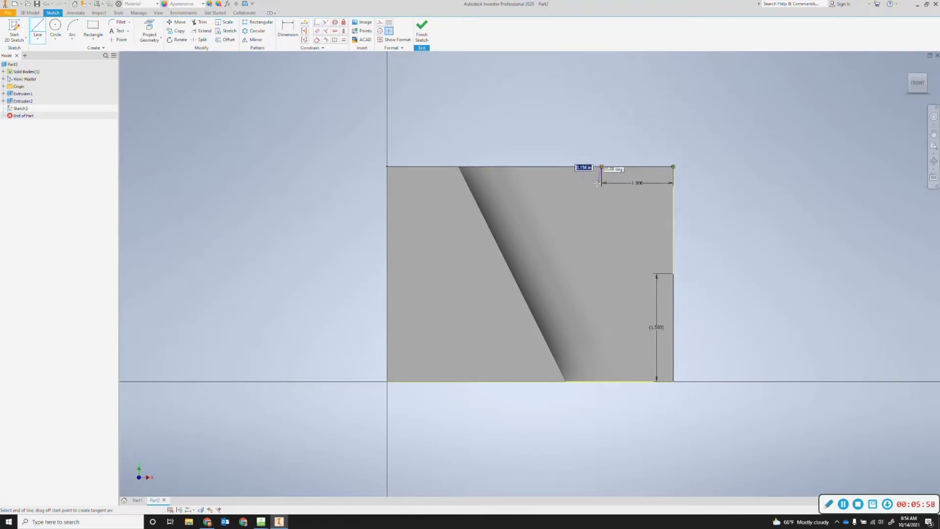
{"action": "left_click", "coordinate": [673, 273]}
{"action": "key", "text": "Escape"}
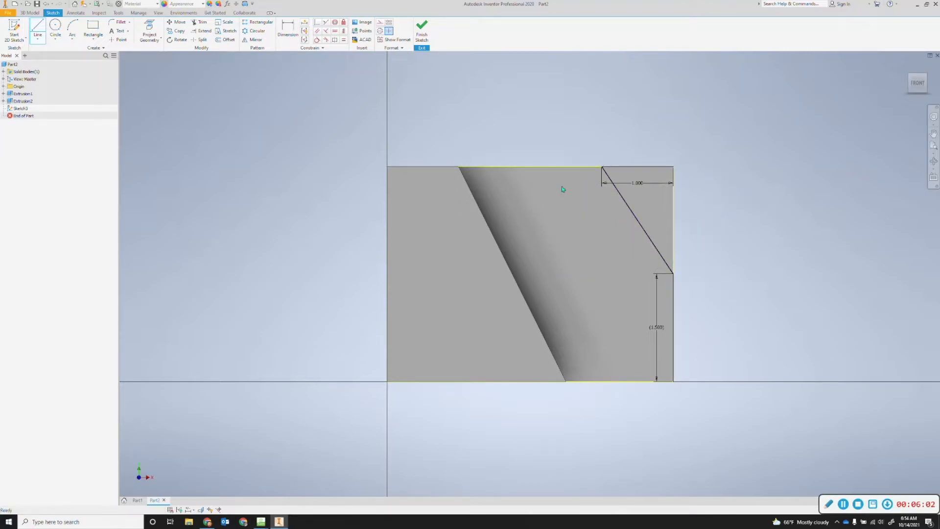
Project the recessed face's edges into the corner sketch and finish the sketch.
{"action": "left_click", "coordinate": [160, 34]}
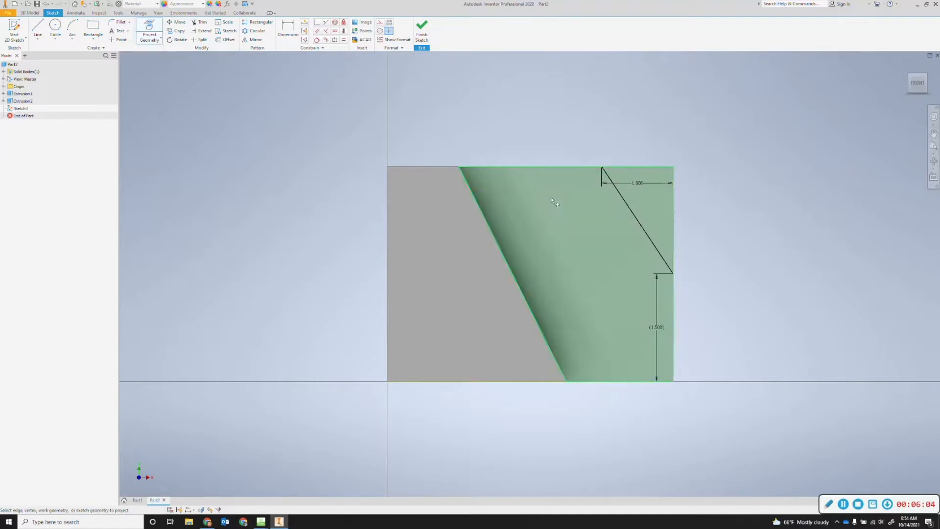
{"action": "left_click", "coordinate": [553, 206]}
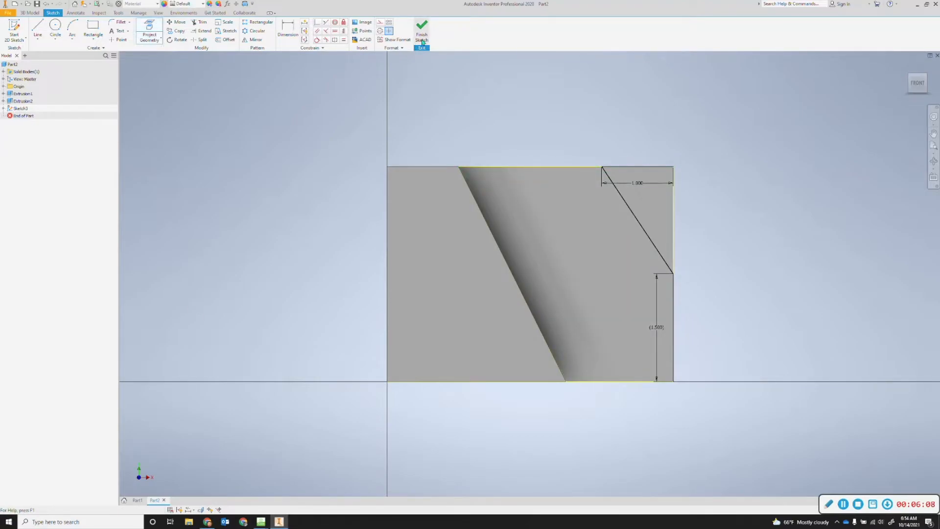
{"action": "left_click", "coordinate": [422, 38]}
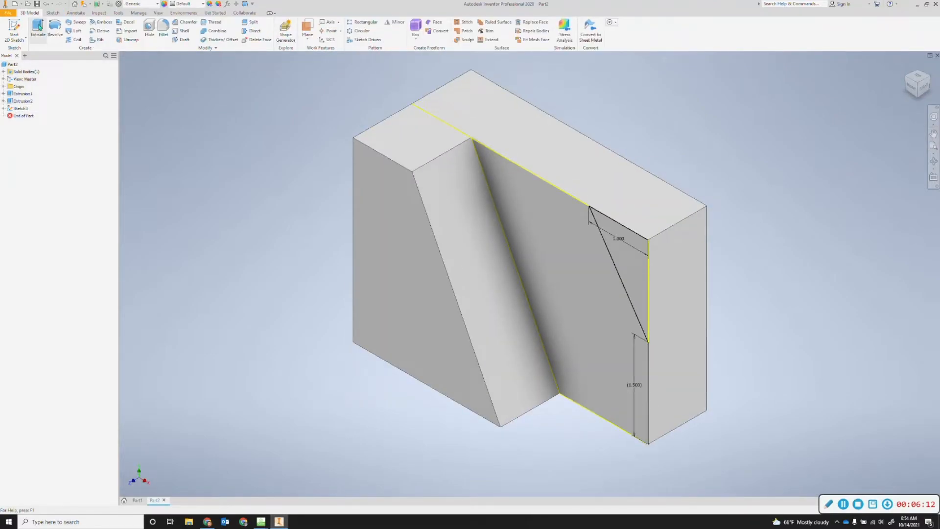
Extrude the triangular upper-right corner profile as a 1 in cut back through the part.
{"action": "left_click", "coordinate": [38, 27]}
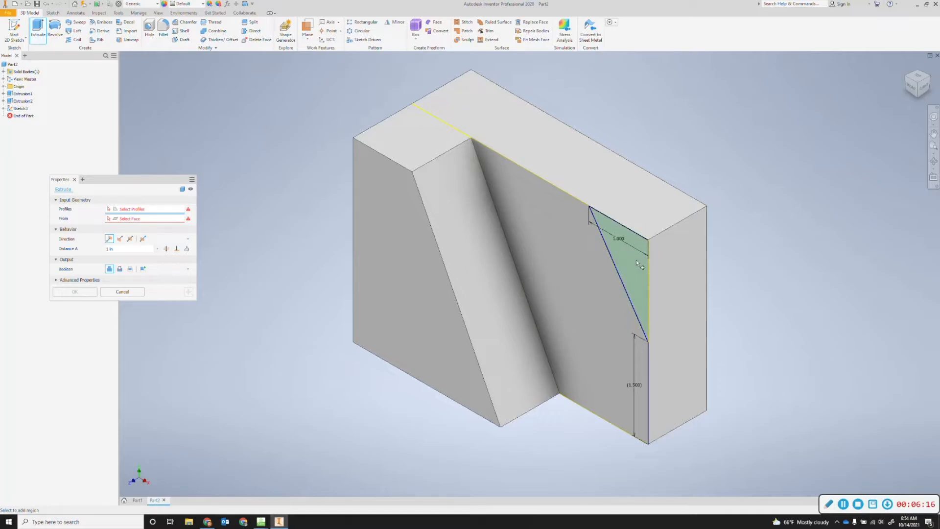
{"action": "left_click", "coordinate": [120, 270]}
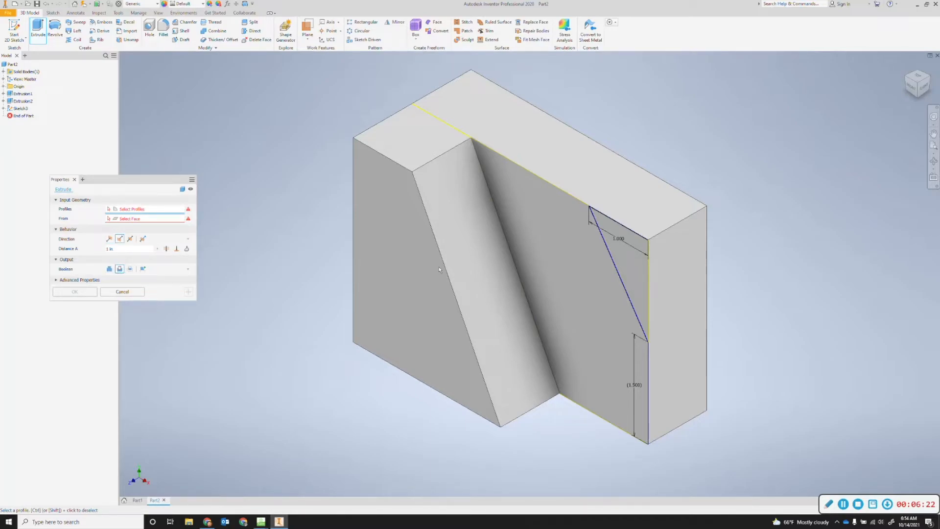
{"action": "left_click", "coordinate": [635, 274]}
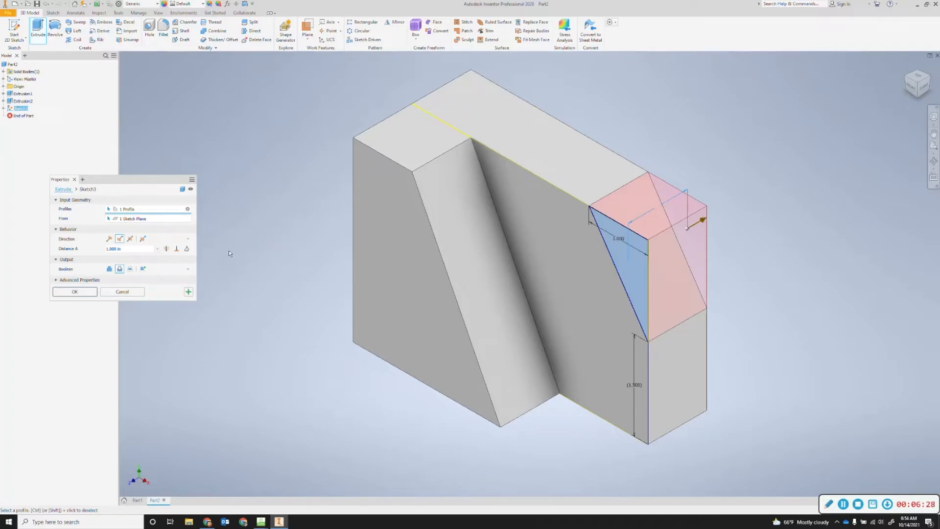
{"action": "left_click", "coordinate": [85, 293]}
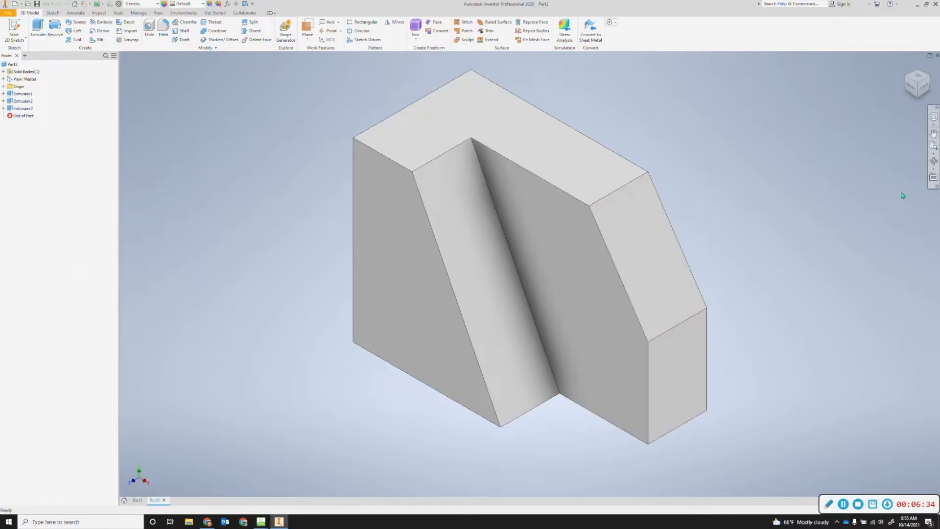
Compare the finished part with the worksheet's question 2 drawing and capture a screen snip of the model.
{"action": "key", "text": "alt+Tab"}
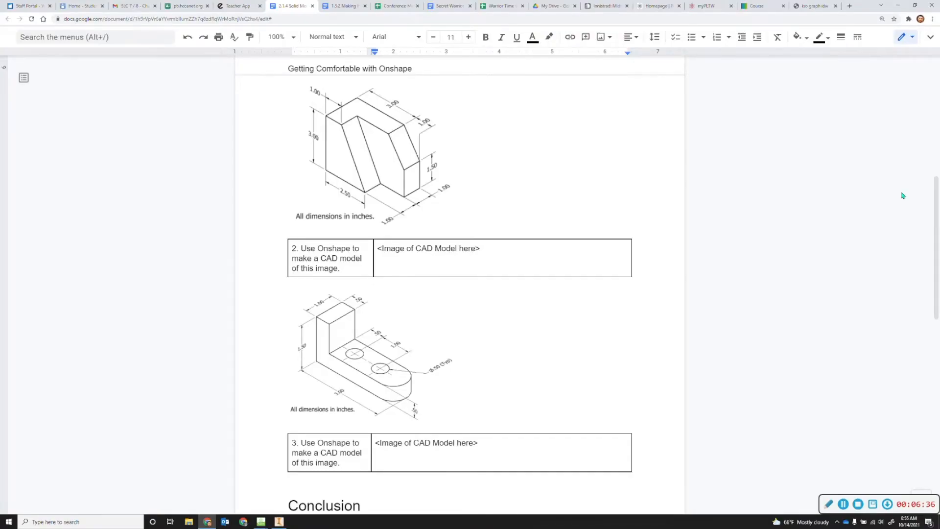
{"action": "key", "text": "alt+Tab"}
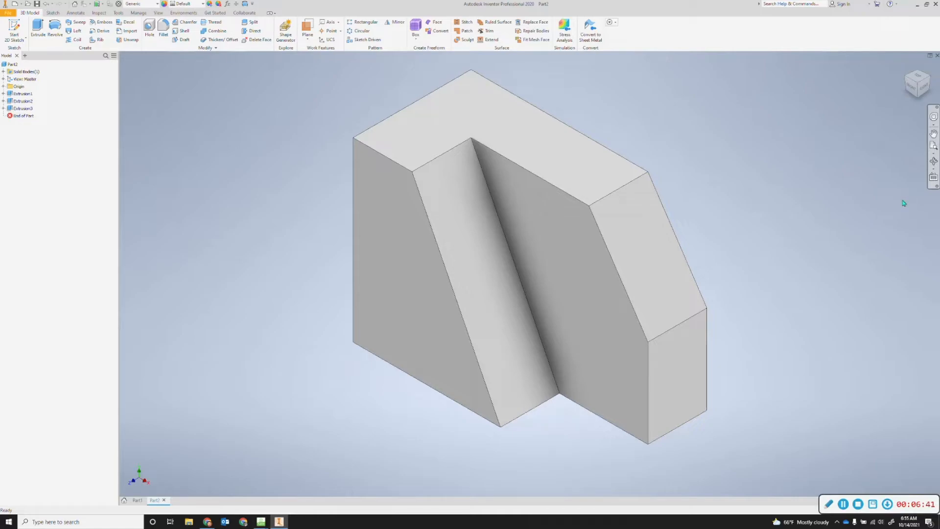
{"action": "key", "text": "super+shift+s"}
{"action": "mouse_move", "coordinate": [286, 41]}
{"action": "left_mouse_down"}
{"action": "mouse_move", "coordinate": [695, 298]}
{"action": "mouse_move", "coordinate": [781, 471]}
{"action": "left_mouse_up"}
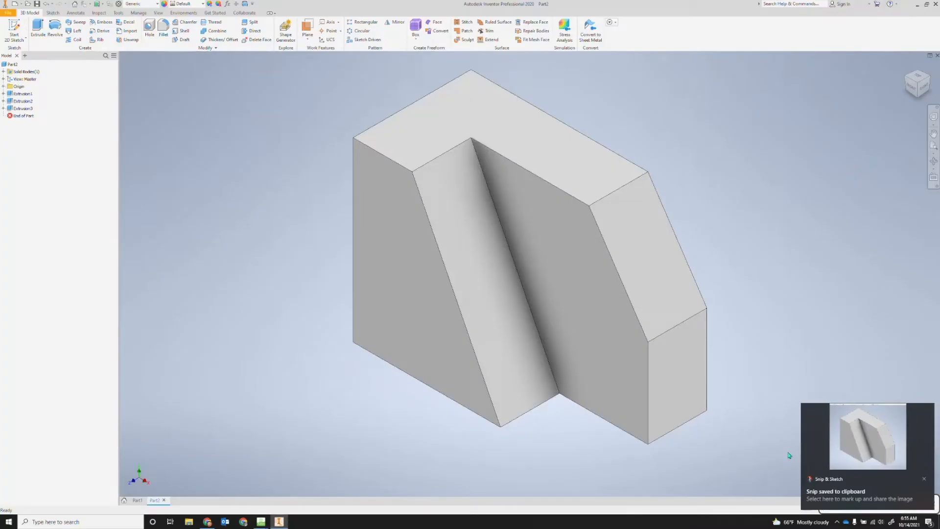
Switch to the Google Docs worksheet and paste the model snip into the question 2 image cell.
{"action": "key", "text": "super+Tab"}
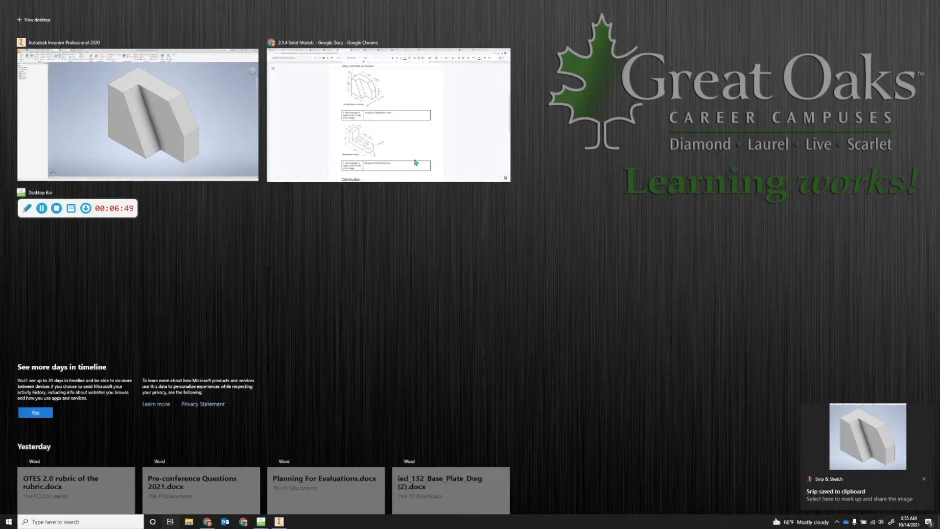
{"action": "left_click", "coordinate": [406, 126]}
{"action": "left_click", "coordinate": [528, 256]}
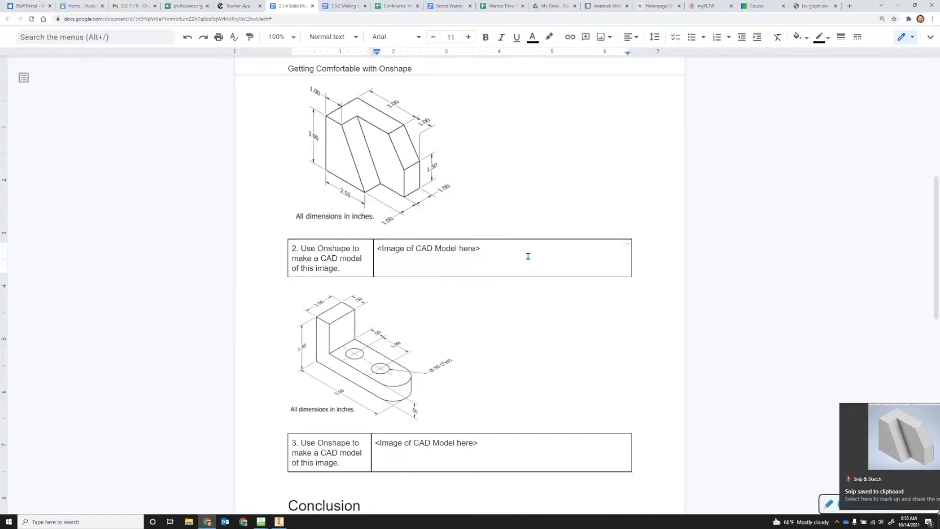
{"action": "key", "text": "ctrl+v"}
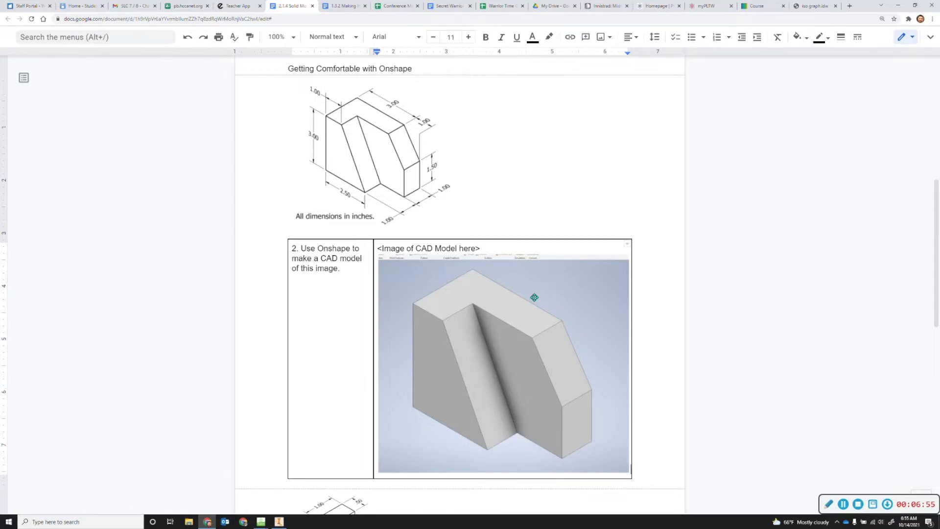
Examine the worksheet's question 3 drawing of the L-shaped part with two holes and its dimensions.
{"action": "scroll", "coordinate": [536, 299], "scroll_direction": "down", "scroll_amount": 9}
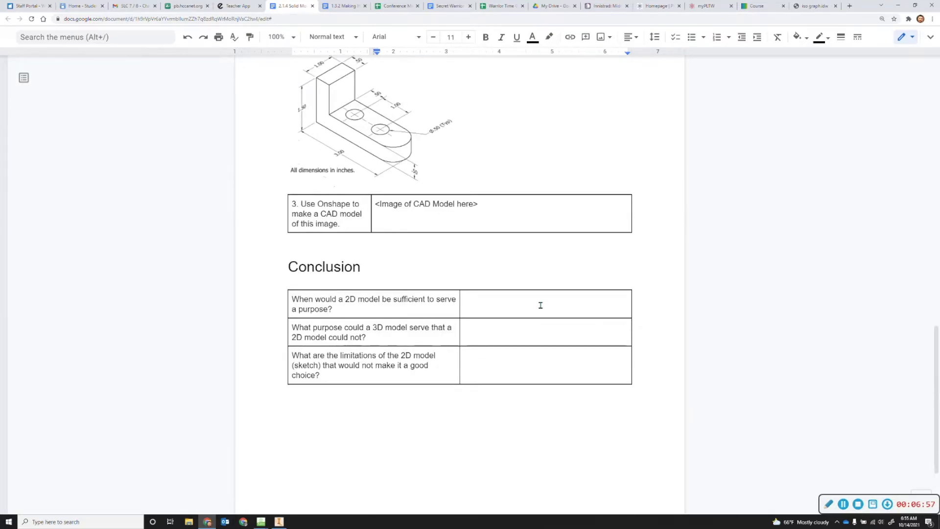
{"action": "scroll", "coordinate": [541, 303], "scroll_direction": "up", "scroll_amount": 5}
{"action": "scroll", "coordinate": [546, 296], "scroll_direction": "down", "scroll_amount": 3}
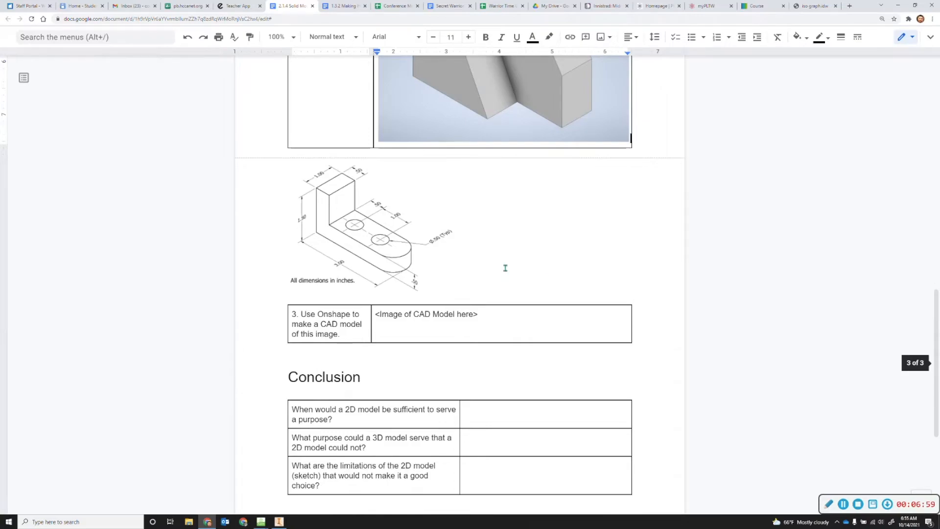
{"action": "scroll", "coordinate": [477, 279], "scroll_direction": "down", "scroll_amount": 1}
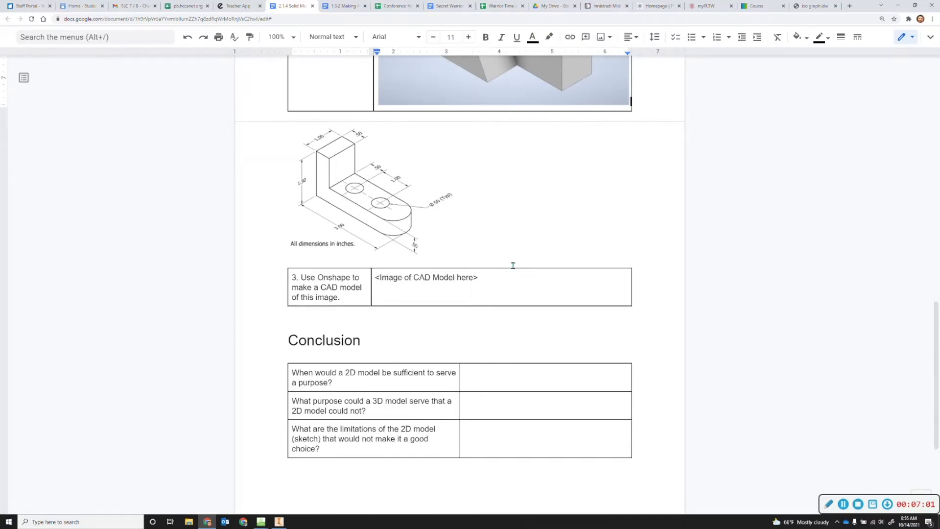
{"action": "scroll", "coordinate": [516, 264], "scroll_direction": "down", "scroll_amount": 1}
{"action": "left_click", "coordinate": [525, 250]}
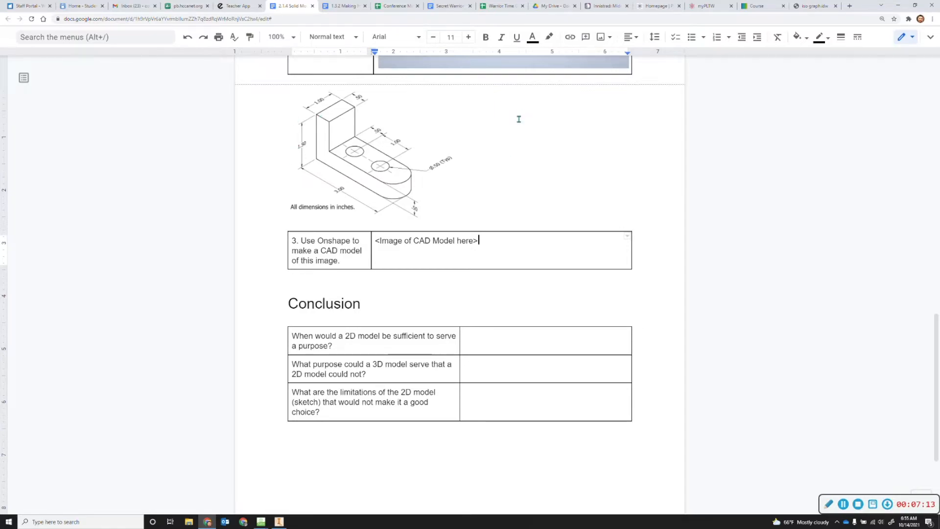
Switch to Inventor, create a new part and start a 2D sketch on the front (XY) plane.
{"action": "key", "text": "alt+Tab"}
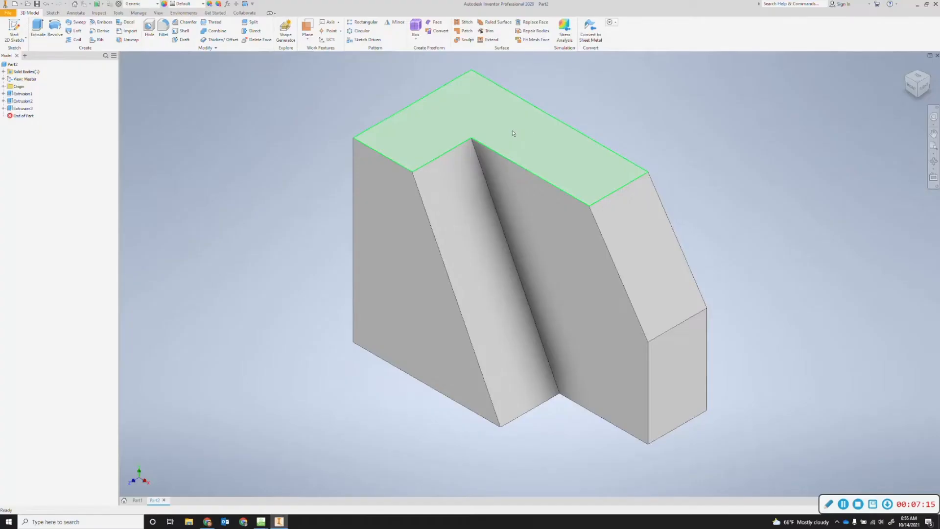
{"action": "left_click", "coordinate": [21, 6]}
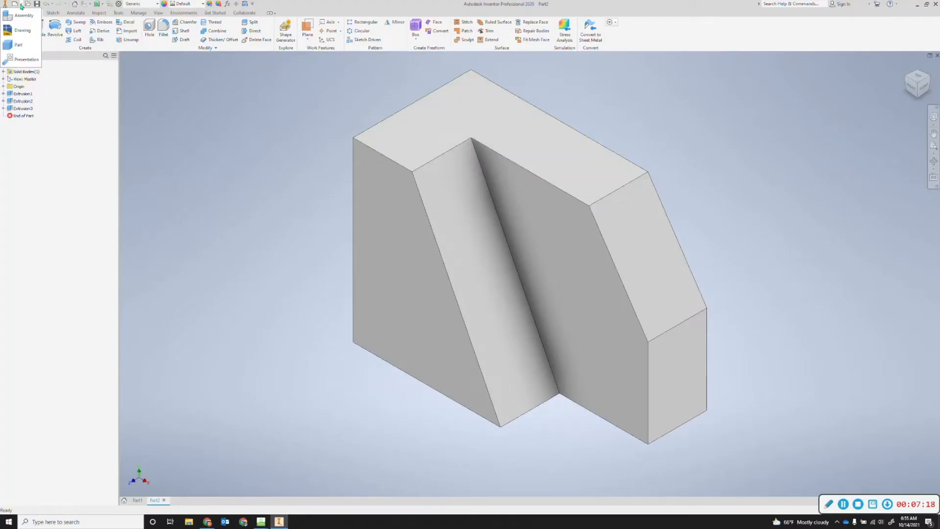
{"action": "left_click", "coordinate": [18, 45]}
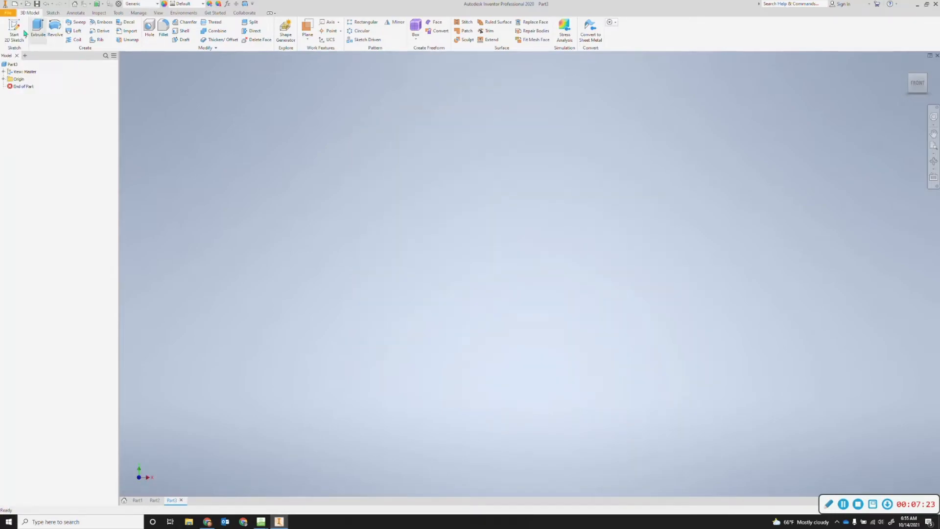
{"action": "left_click", "coordinate": [27, 31]}
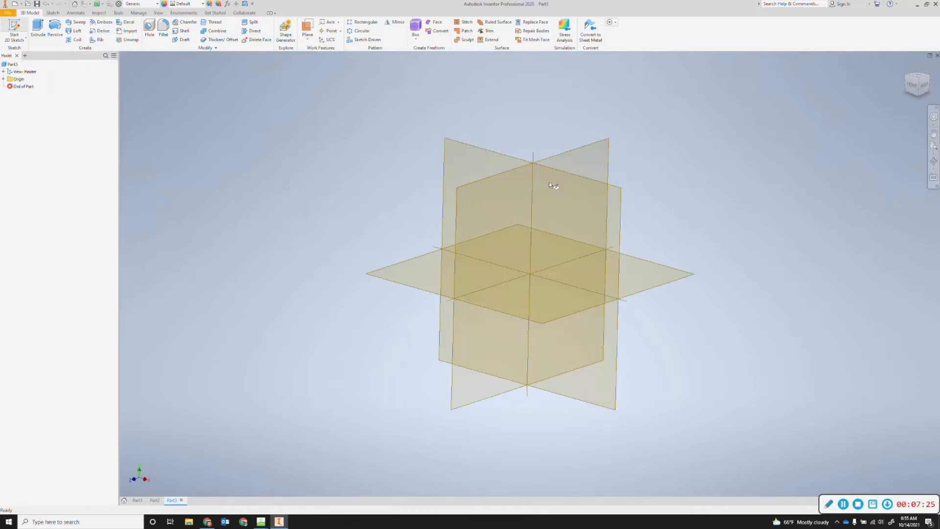
{"action": "left_click", "coordinate": [492, 149]}
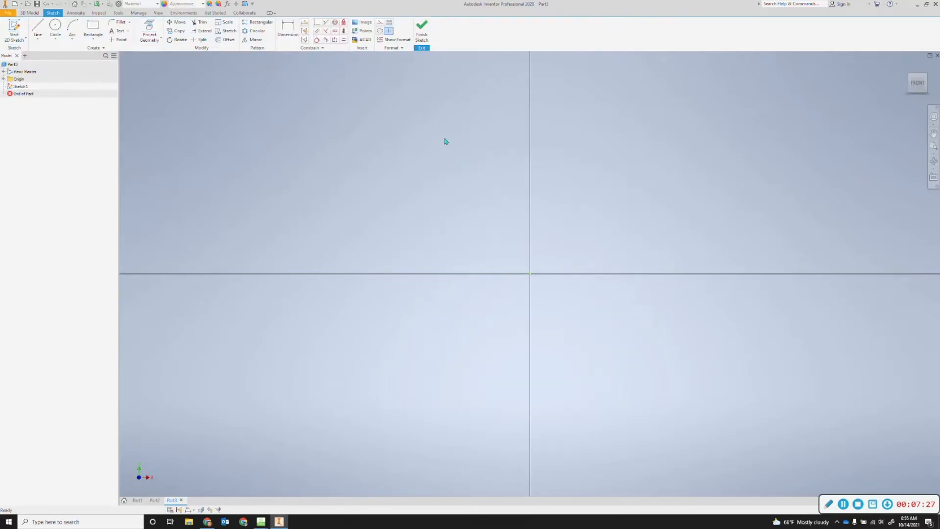
Draw a 3 in wide by 1.5 in high rectangle from the origin, consulting the question 3 drawing for its size.
{"action": "left_click", "coordinate": [93, 28]}
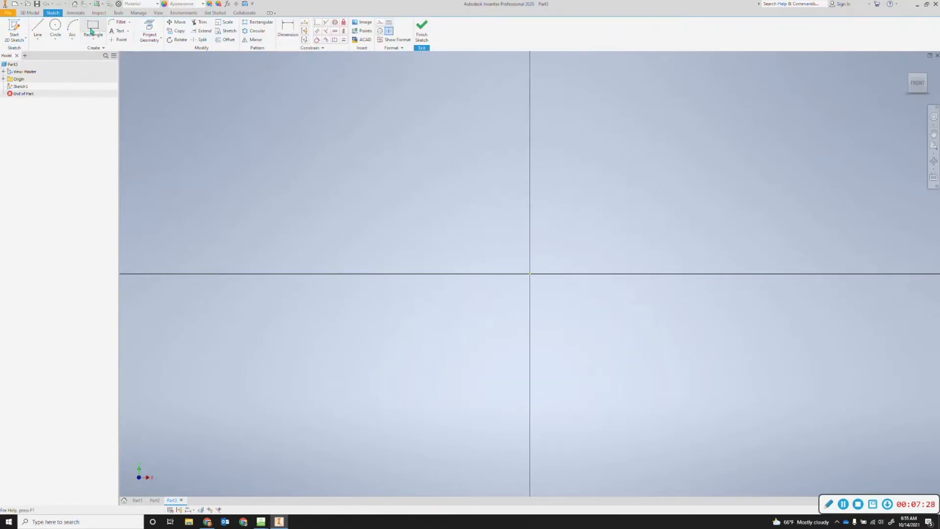
{"action": "left_click", "coordinate": [530, 273]}
{"action": "key", "text": "alt+Tab"}
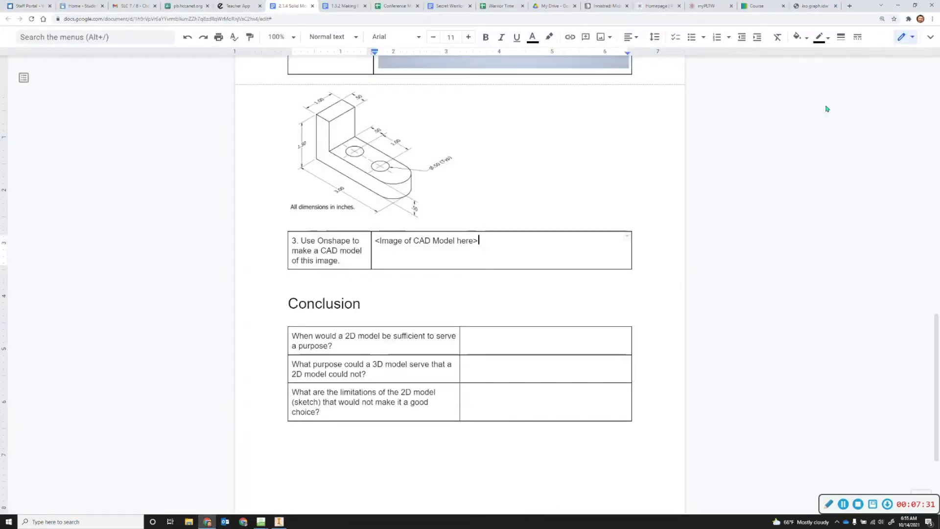
{"action": "key", "text": "alt+Tab"}
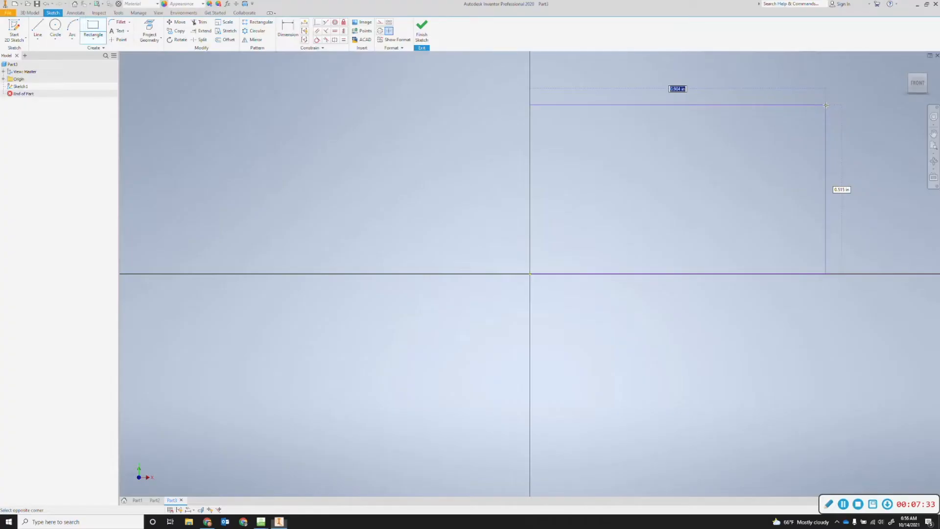
{"action": "type", "text": "3"}
{"action": "key", "text": "Tab"}
{"action": "type", "text": "1."}
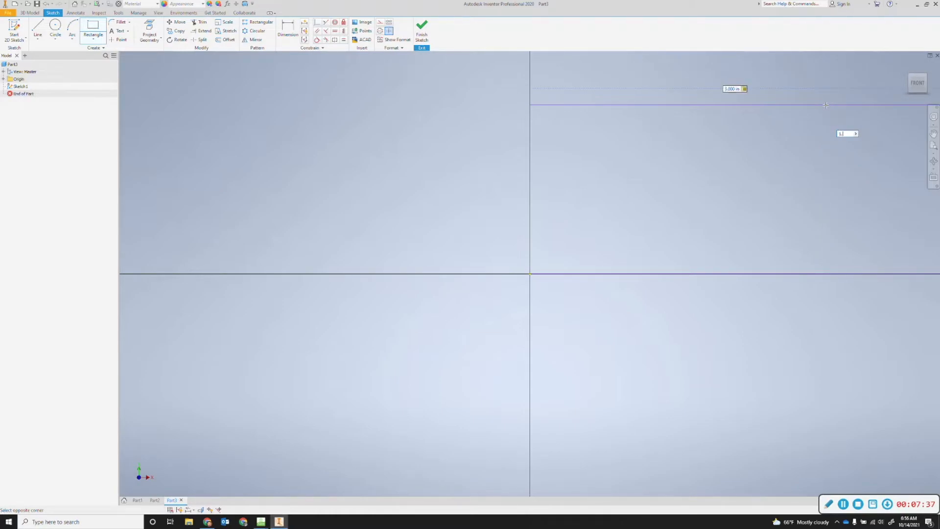
{"action": "type", "text": "5"}
{"action": "key", "text": "Tab"}
{"action": "key", "text": "Return"}
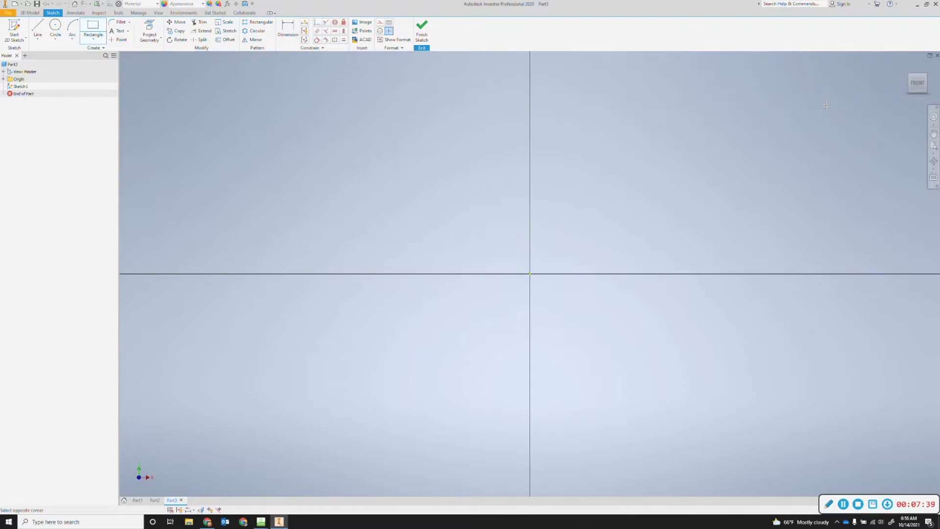
{"action": "key", "text": "Escape"}
{"action": "left_click", "coordinate": [923, 87]}
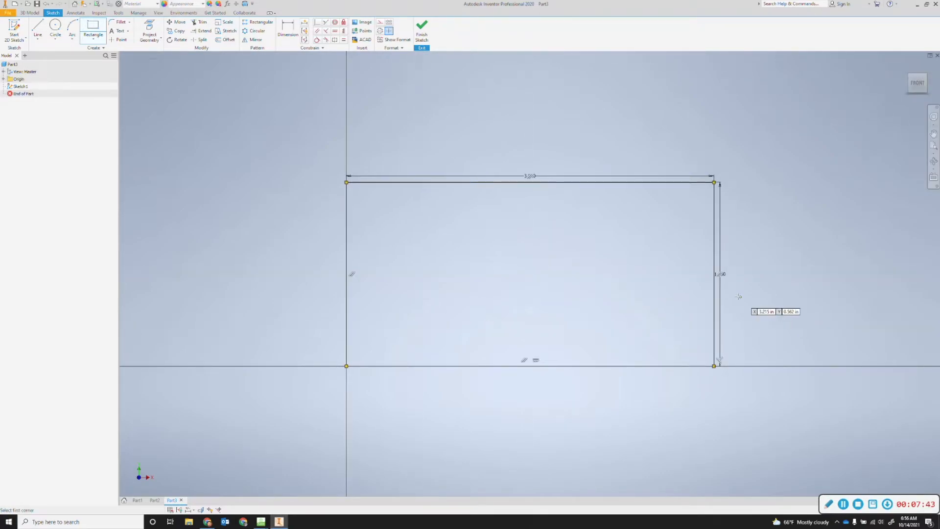
{"action": "key", "text": "Escape"}
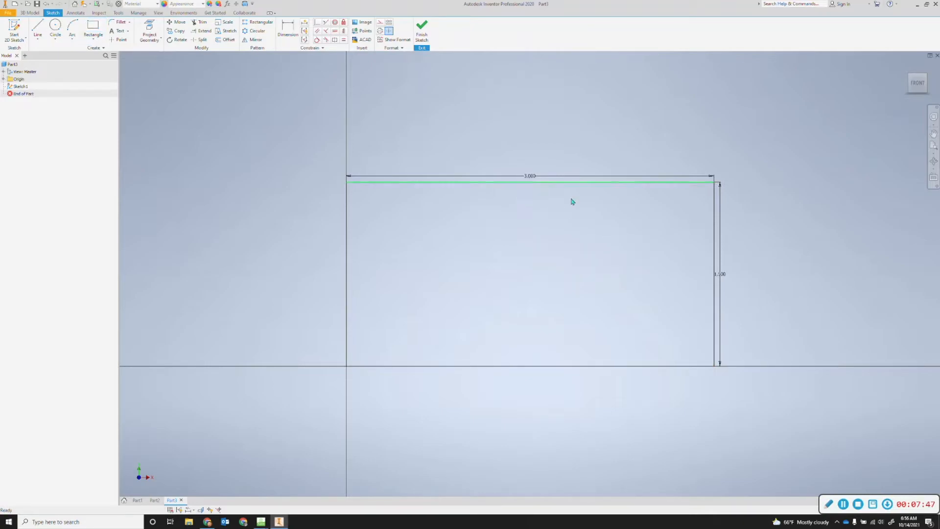
Finish the sketch, check the depth on the worksheet drawing, and extrude the rectangle 1 in into a solid block.
{"action": "left_click", "coordinate": [426, 41]}
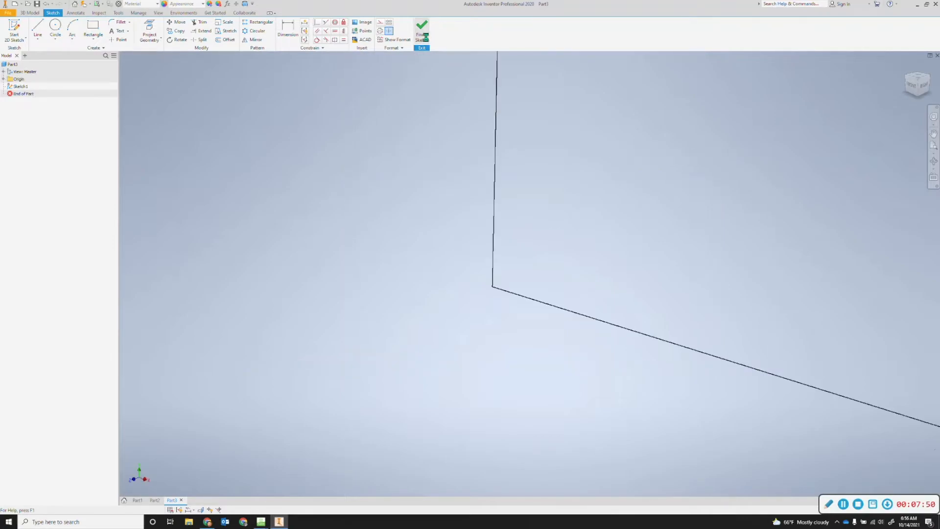
{"action": "left_click", "coordinate": [917, 88]}
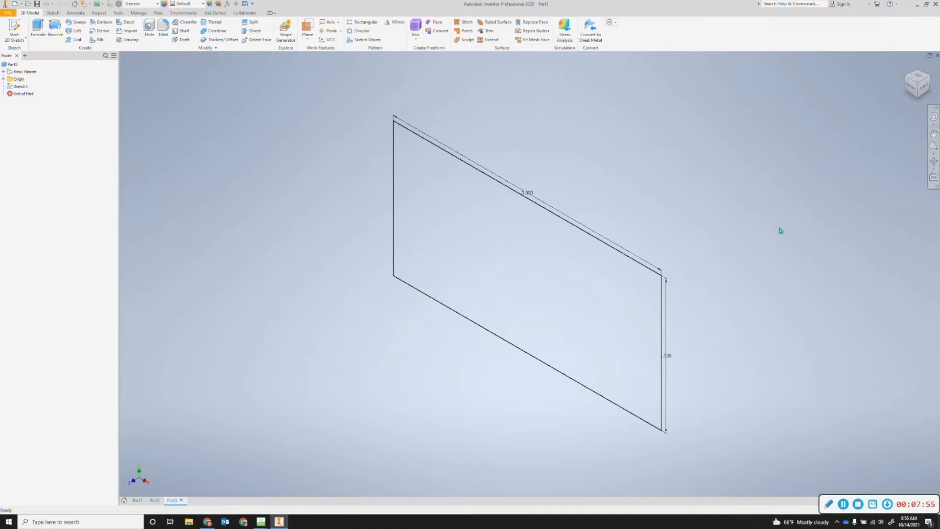
{"action": "left_click", "coordinate": [38, 28]}
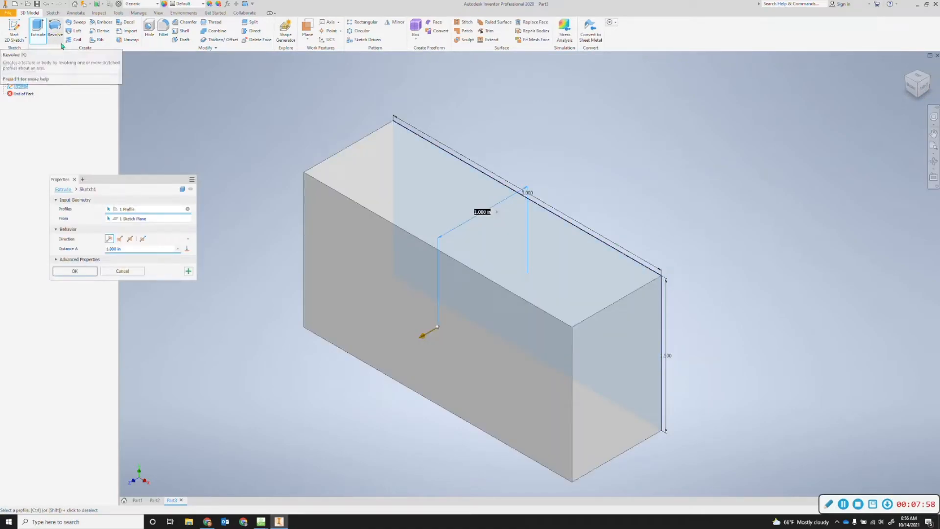
{"action": "key", "text": "alt+Tab"}
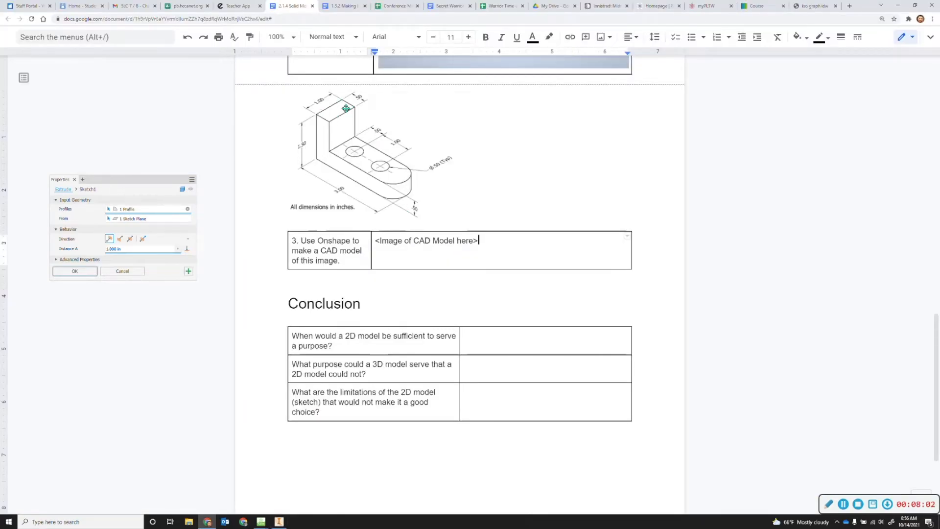
{"action": "key", "text": "alt+Tab"}
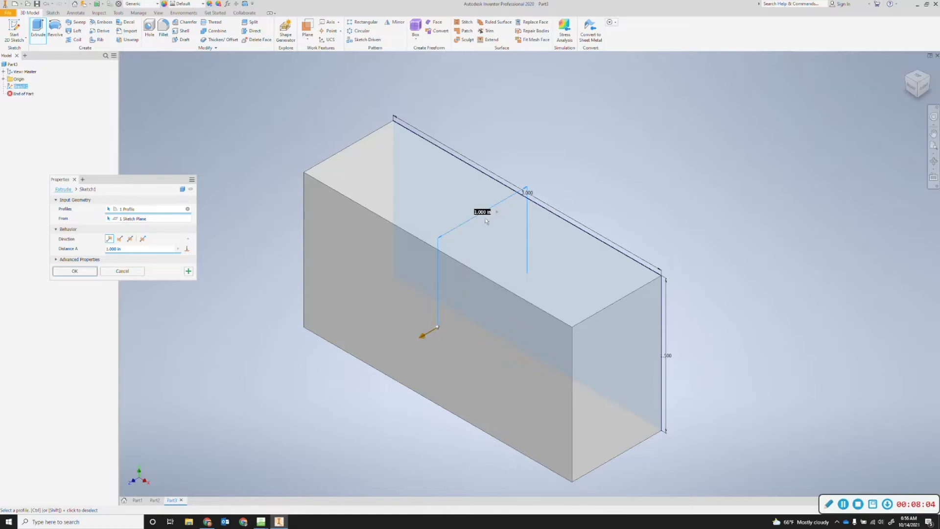
{"action": "left_click", "coordinate": [74, 271]}
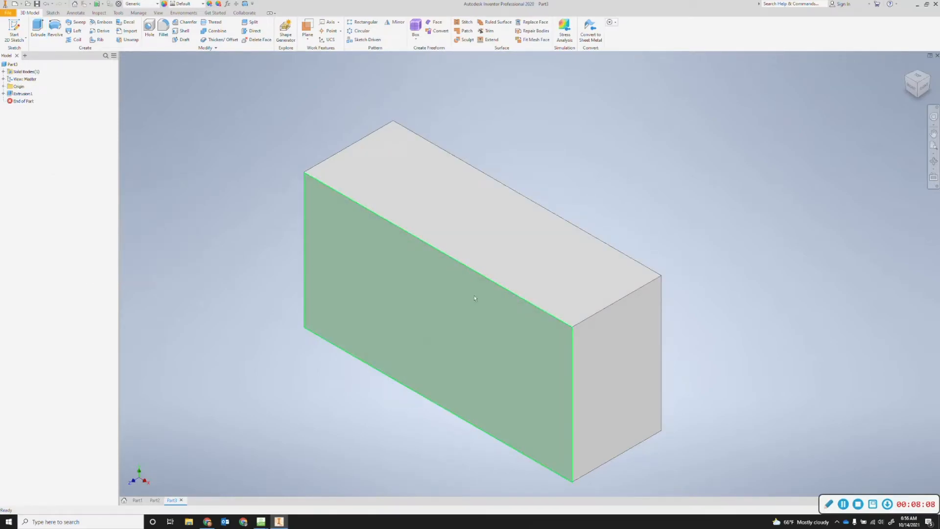
Check the question 3 drawing on the worksheet and start a 2D sketch on the block's large front face in Inventor.
{"action": "key", "text": "alt+Tab"}
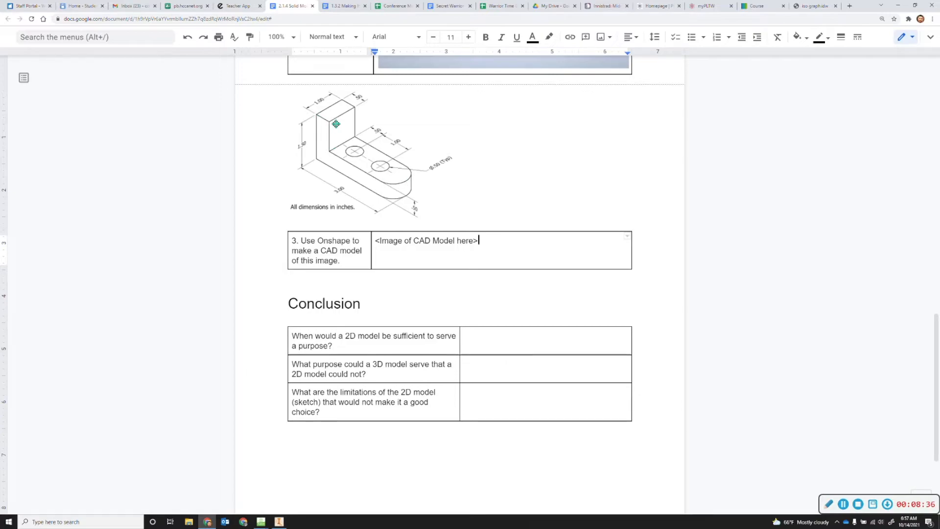
{"action": "key", "text": "alt+Tab"}
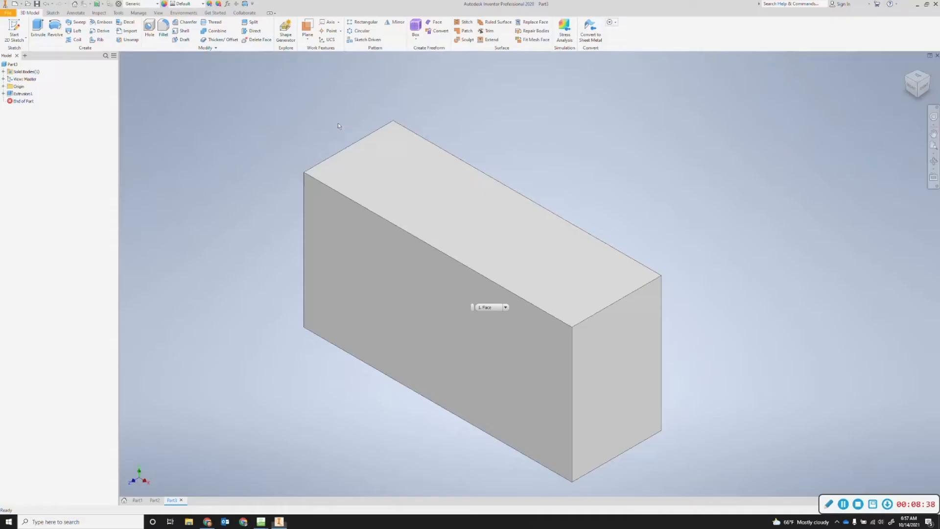
{"action": "left_click", "coordinate": [25, 31]}
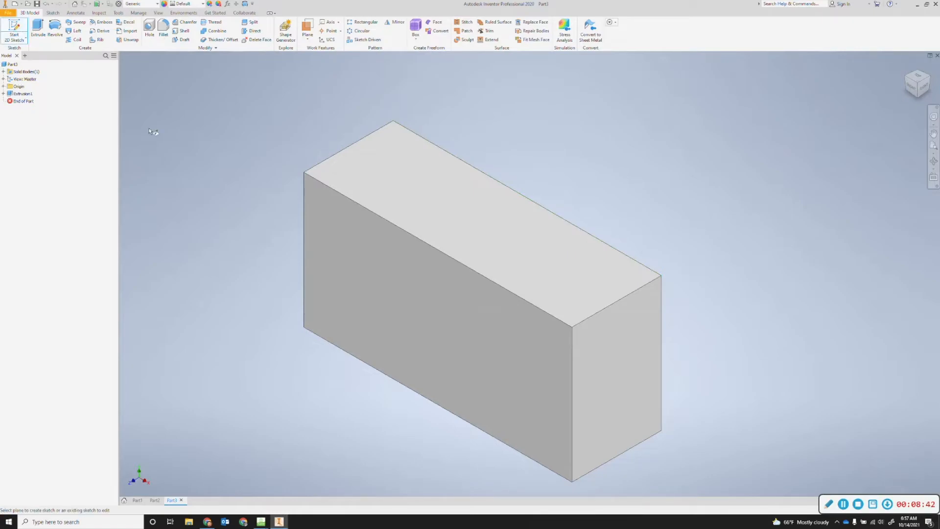
{"action": "left_click", "coordinate": [402, 268]}
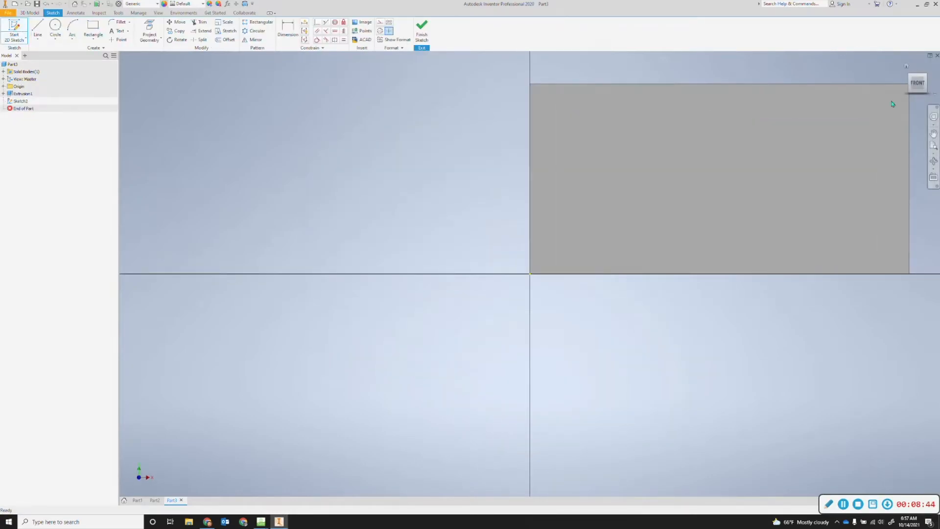
{"action": "left_click", "coordinate": [919, 84]}
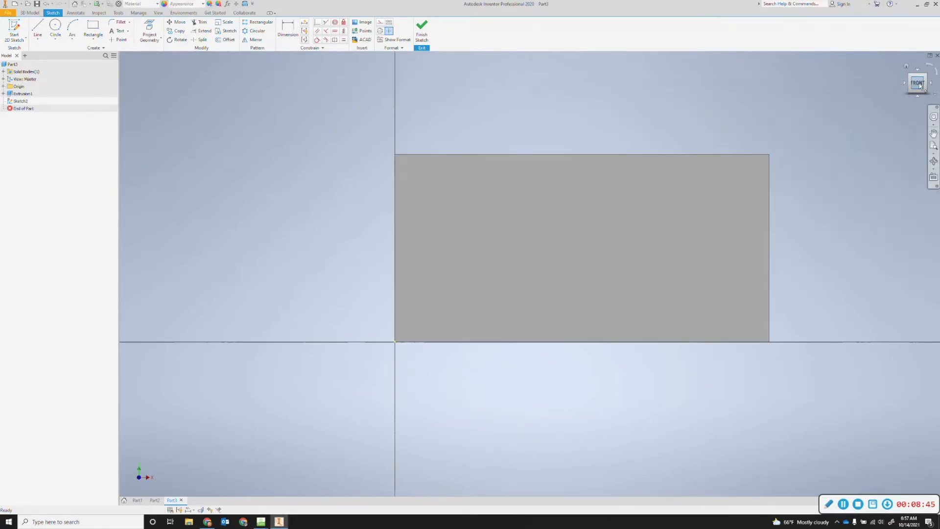
Sketch lines from the face's upper-left corner: 0.5 in along the upper edge, 1 in straight down, and horizontally to the right edge.
{"action": "left_click", "coordinate": [39, 27]}
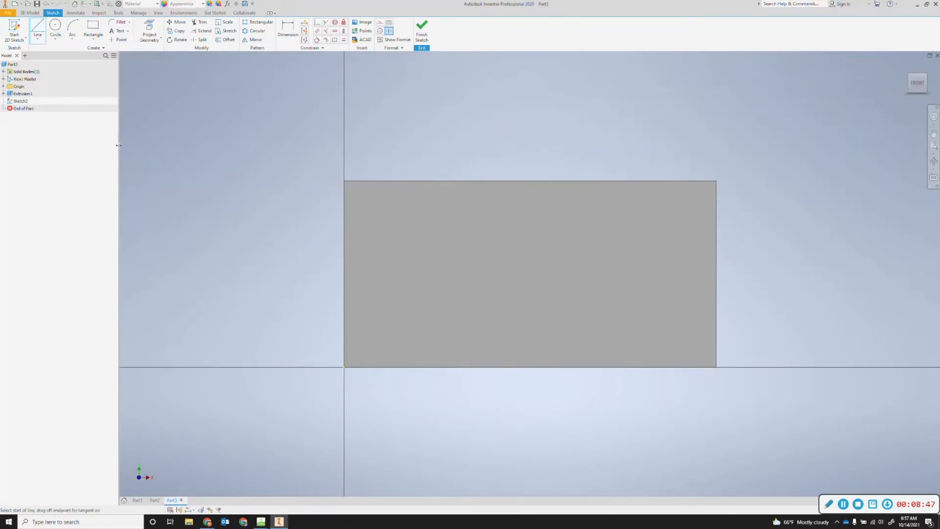
{"action": "left_click", "coordinate": [344, 182]}
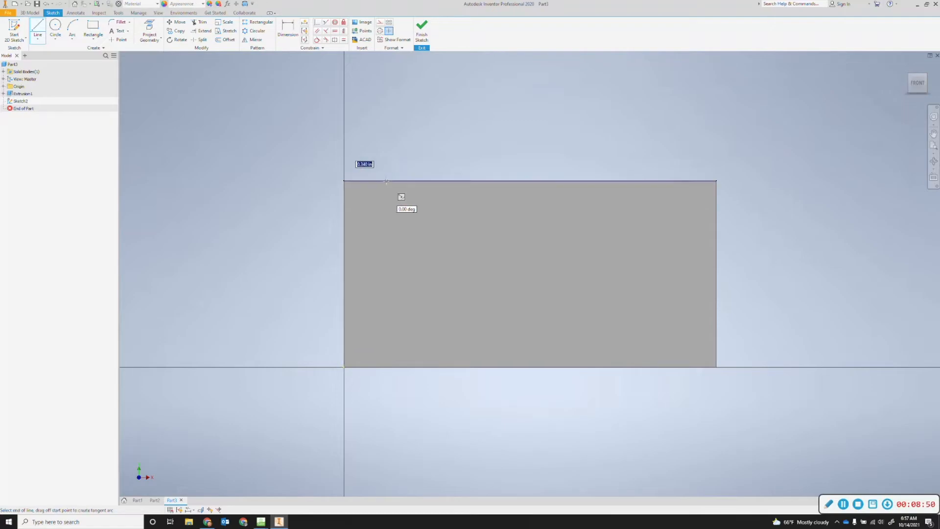
{"action": "type", "text": ".5"}
{"action": "key", "text": "Return"}
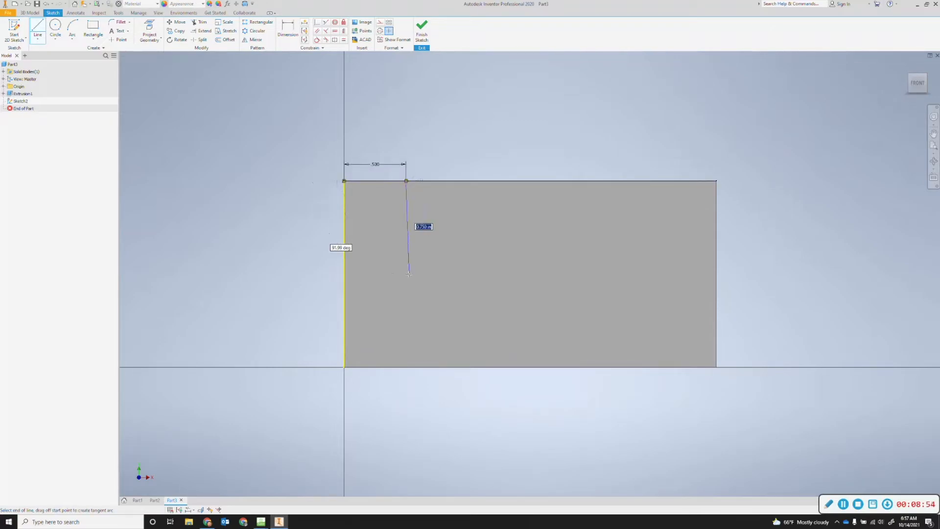
{"action": "type", "text": "1"}
{"action": "key", "text": "Tab"}
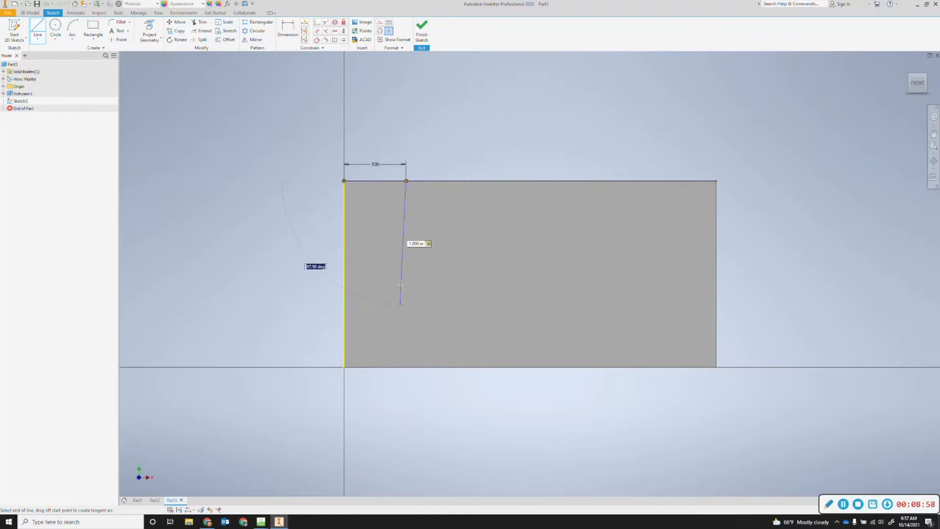
{"action": "type", "text": "180"}
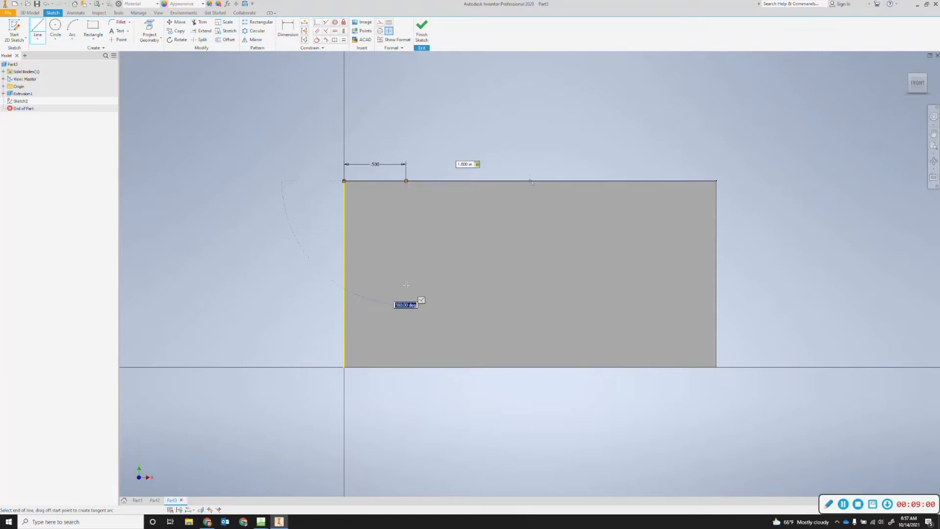
{"action": "key", "text": "Return"}
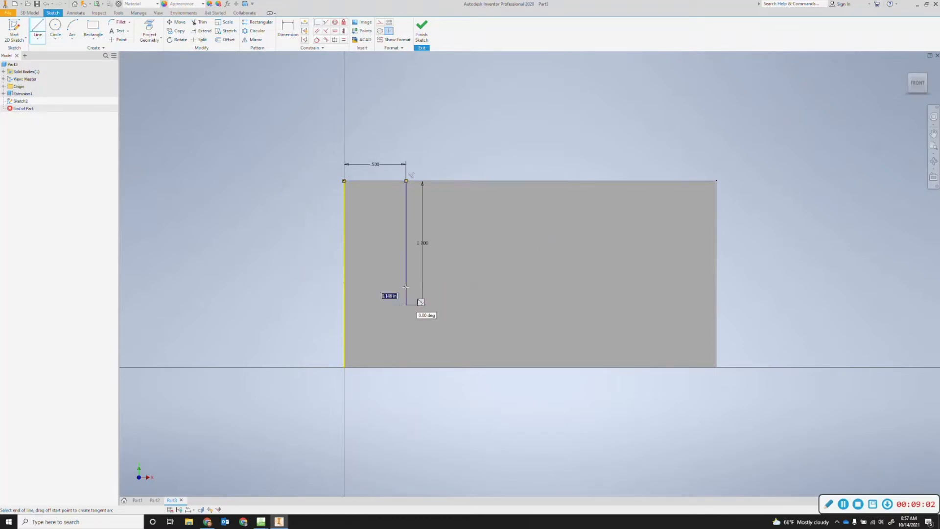
{"action": "left_click", "coordinate": [717, 304]}
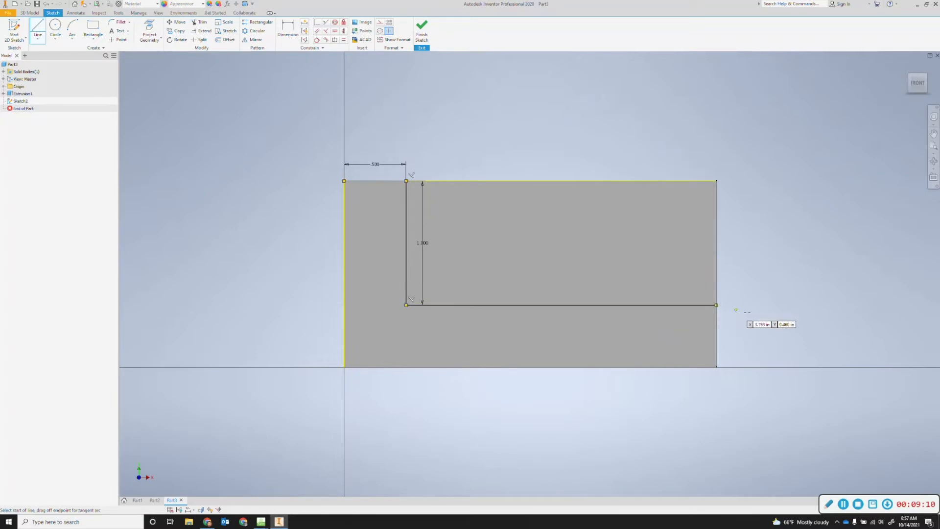
Project the block's front face edges into the sketch to close the region above the L-shaped lines.
{"action": "key", "text": "Escape"}
{"action": "left_click", "coordinate": [148, 33]}
{"action": "left_click", "coordinate": [606, 240]}
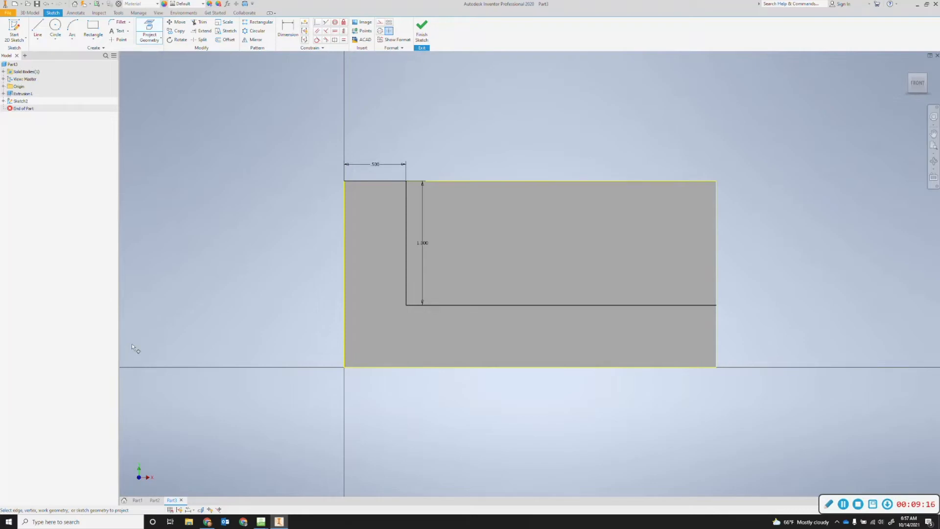
{"action": "key", "text": "Escape"}
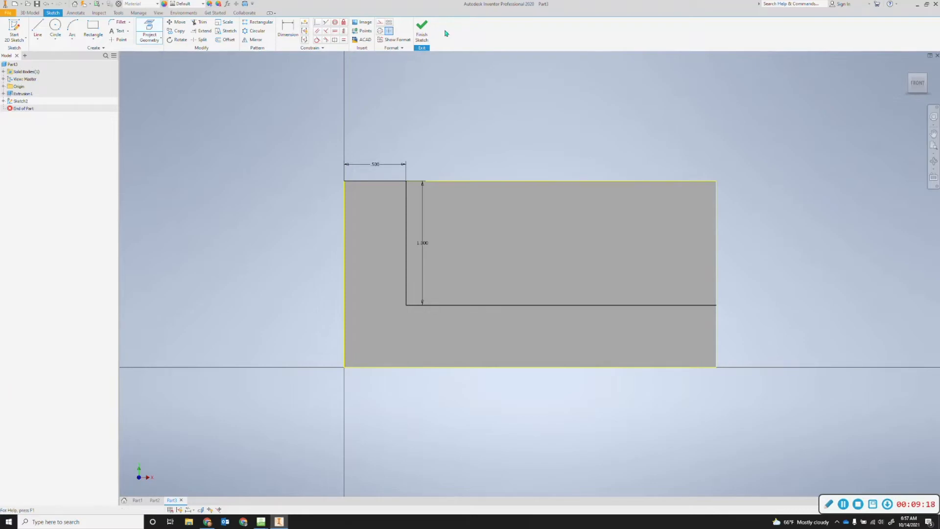
Finish the sketch and cut the upper-right rectangular region 1 in deep through the block, leaving an L shape.
{"action": "left_click", "coordinate": [424, 36]}
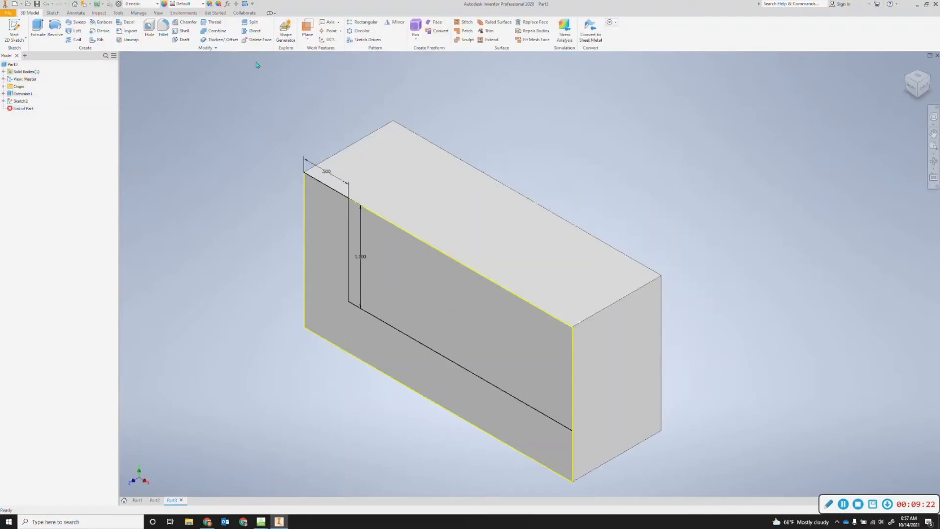
{"action": "left_click", "coordinate": [38, 31]}
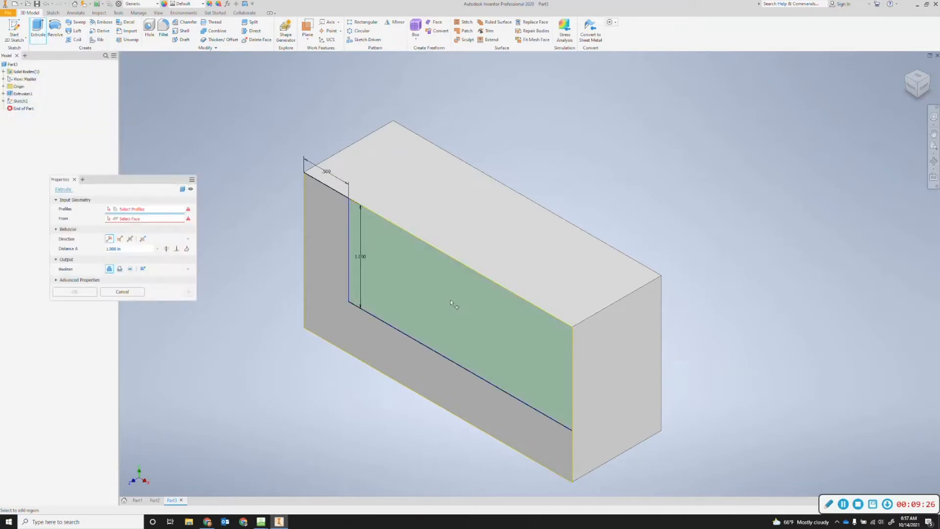
{"action": "left_click", "coordinate": [119, 269]}
{"action": "left_click", "coordinate": [482, 294]}
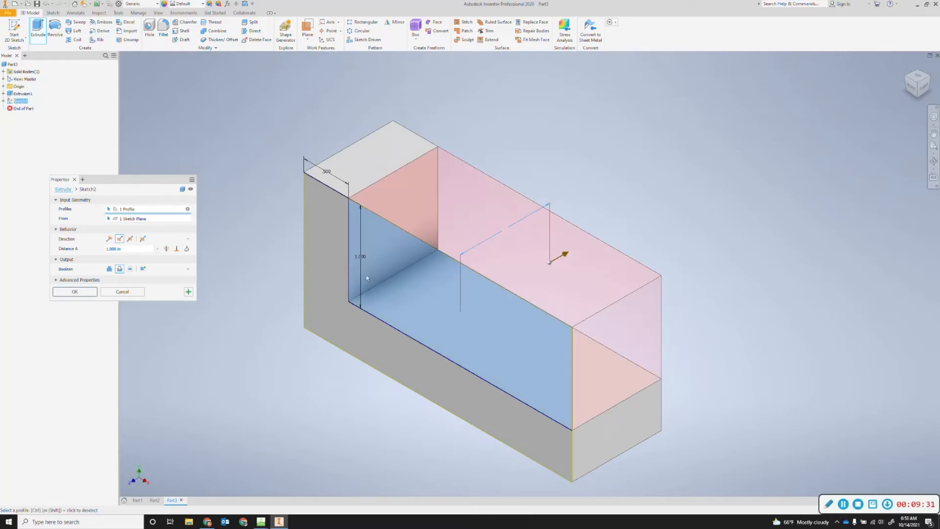
{"action": "left_click", "coordinate": [75, 292]}
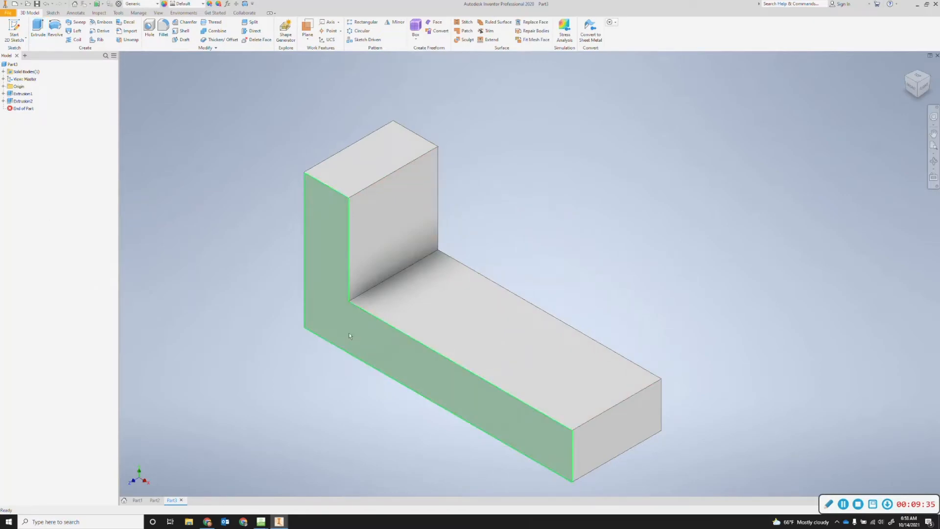
Consult the worksheet drawing and start a 2D sketch on the upper face of the L's horizontal leg.
{"action": "key", "text": "alt+Tab"}
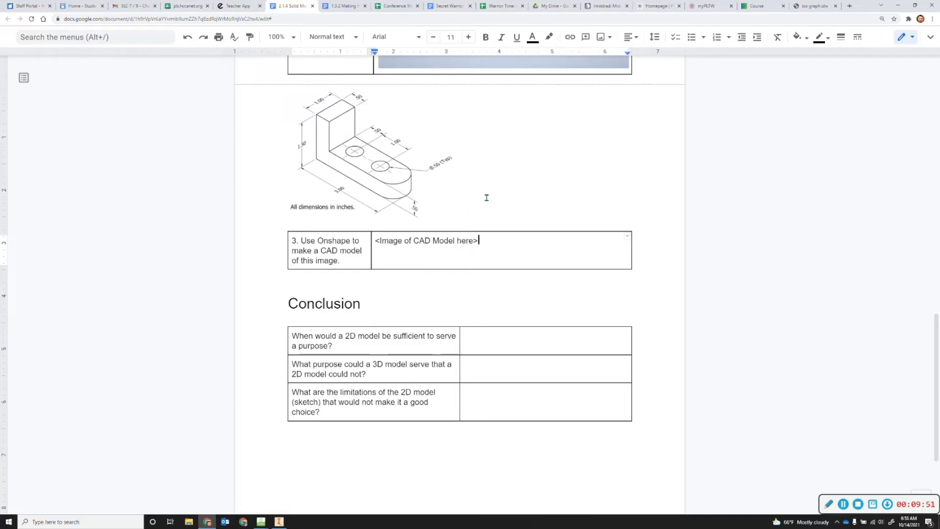
{"action": "key", "text": "alt+Tab"}
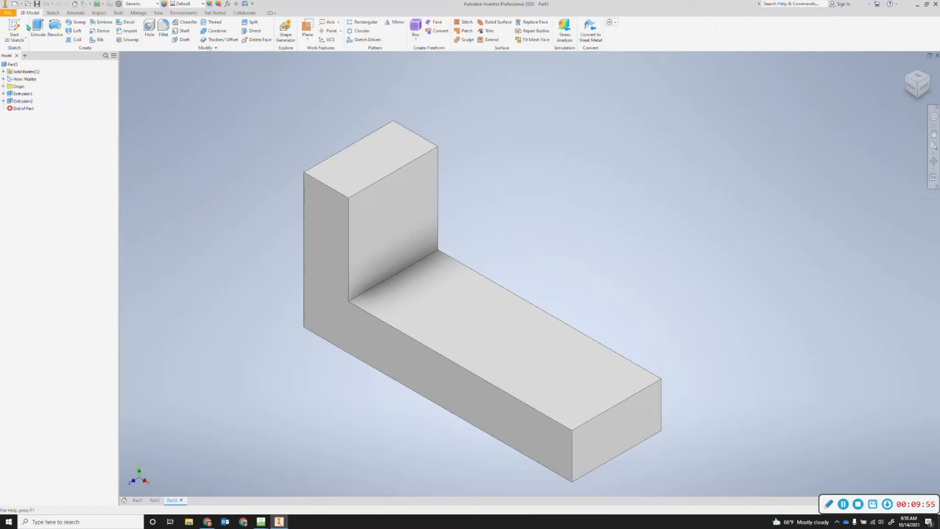
{"action": "left_click", "coordinate": [20, 29]}
{"action": "left_click", "coordinate": [528, 360]}
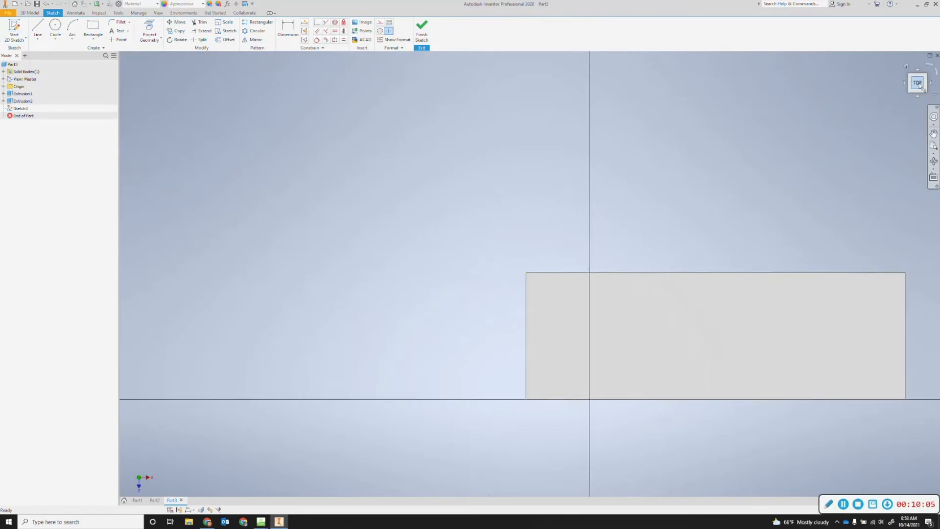
Check the hole layout on the worksheet and place two center points about 1.35 in apart along the leg's midline.
{"action": "key", "text": "alt+Tab"}
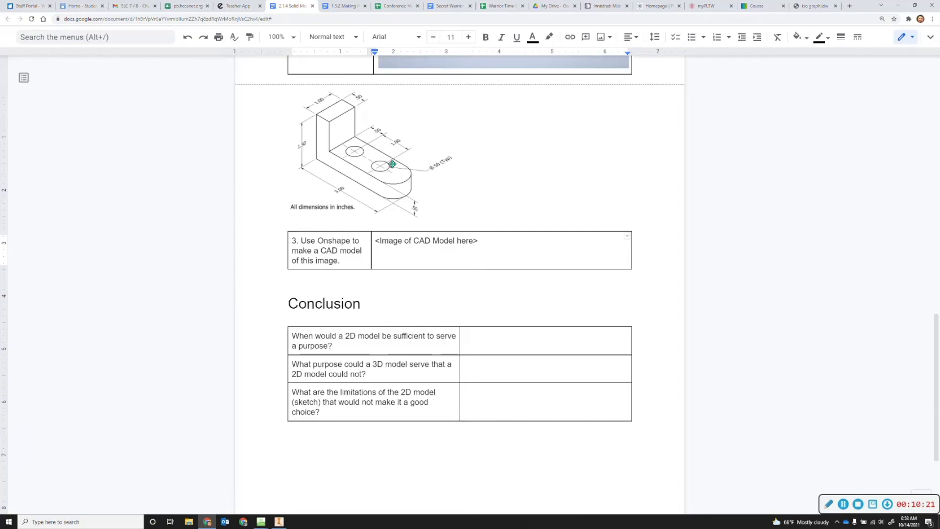
{"action": "key", "text": "alt+Tab"}
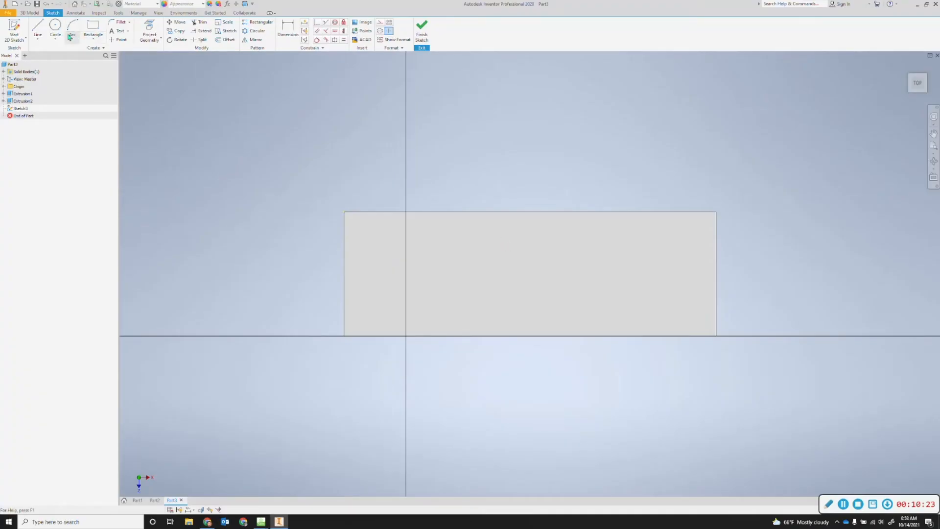
{"action": "left_click", "coordinate": [120, 42]}
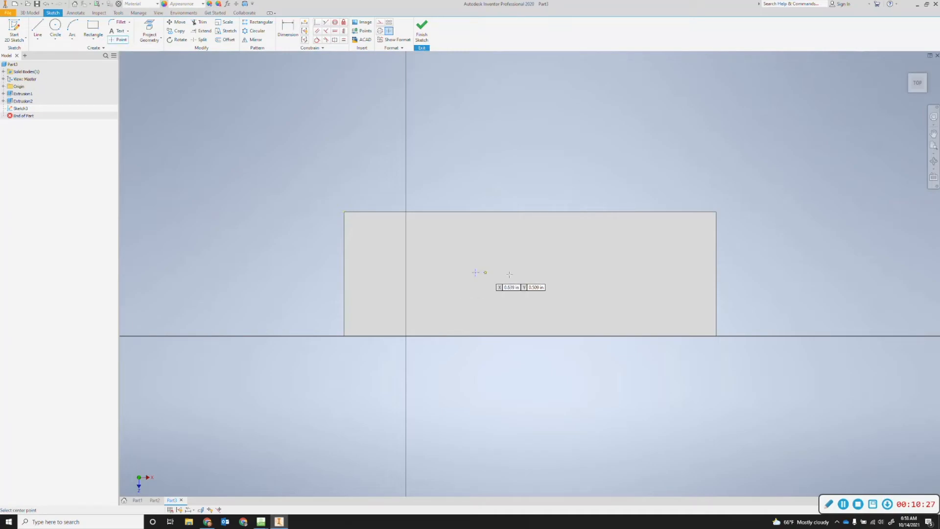
{"action": "left_click", "coordinate": [636, 273]}
{"action": "key", "text": "Escape"}
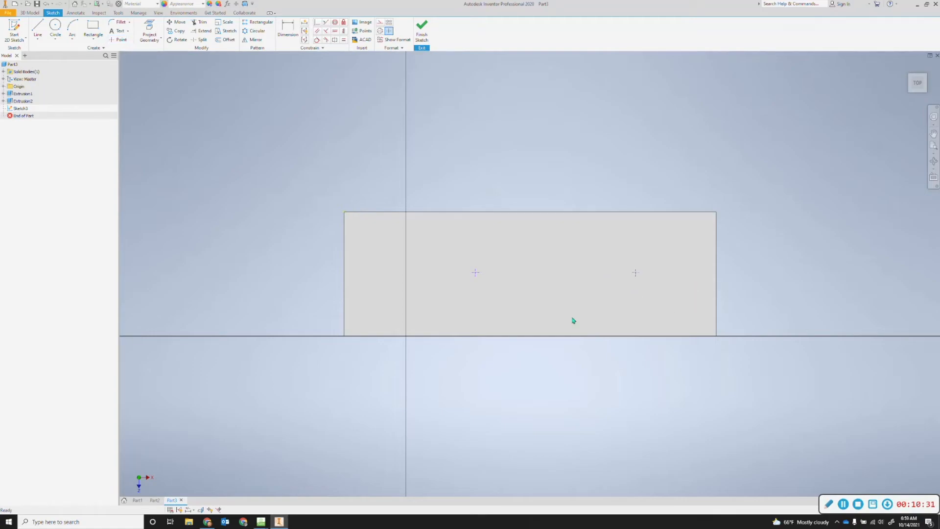
Dimension the first hole center 0.5 in from the base of the upright, and check the hole spacing on the worksheet.
{"action": "left_click", "coordinate": [294, 39]}
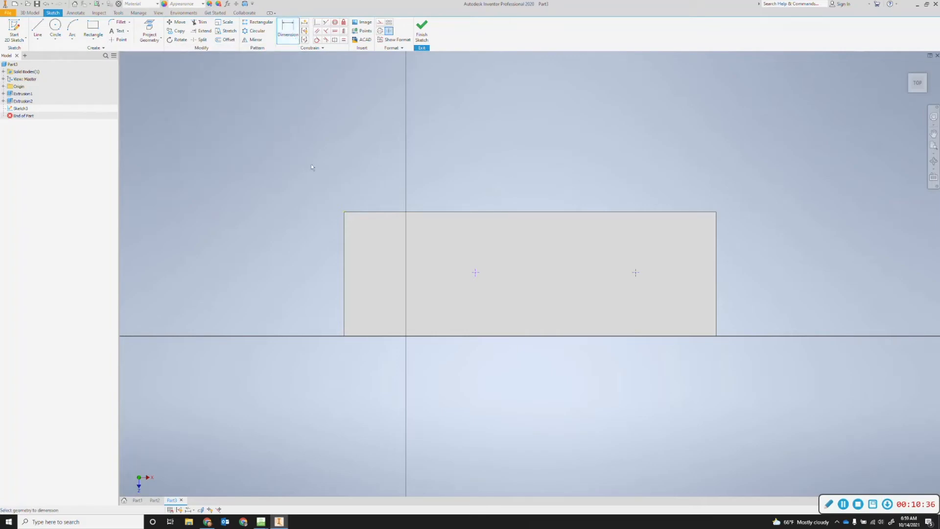
{"action": "left_click", "coordinate": [476, 275]}
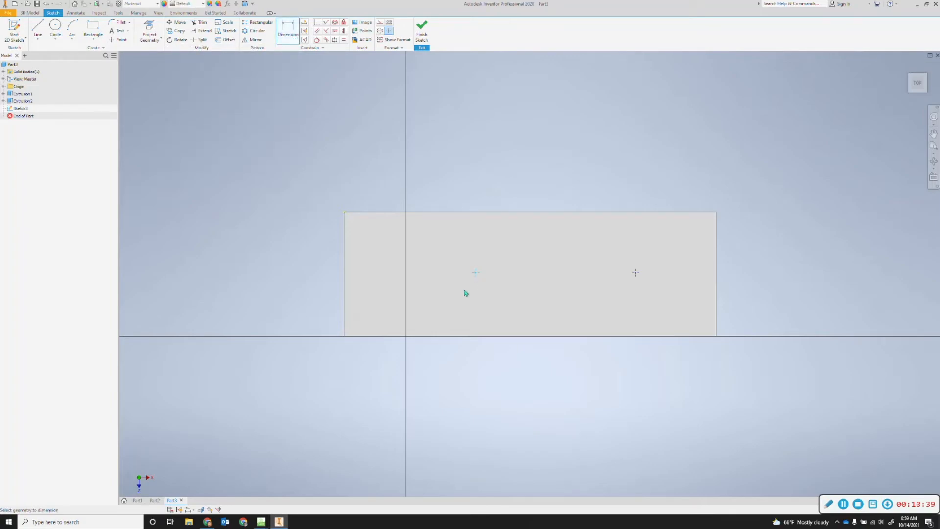
{"action": "left_click", "coordinate": [407, 277]}
{"action": "left_click", "coordinate": [440, 275]}
{"action": "type", "text": ".500"}
{"action": "key", "text": "alt"}
{"action": "key", "text": "alt+Tab"}
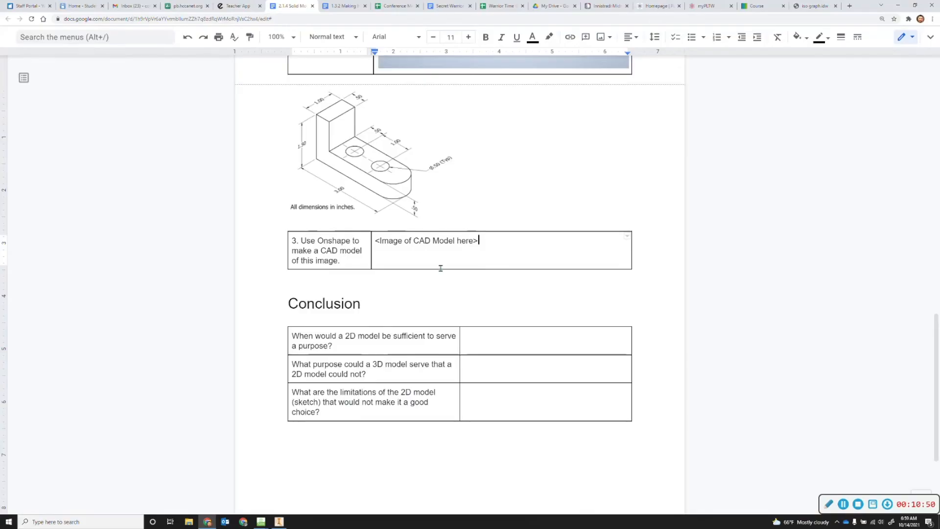
{"action": "key", "text": "alt+Tab"}
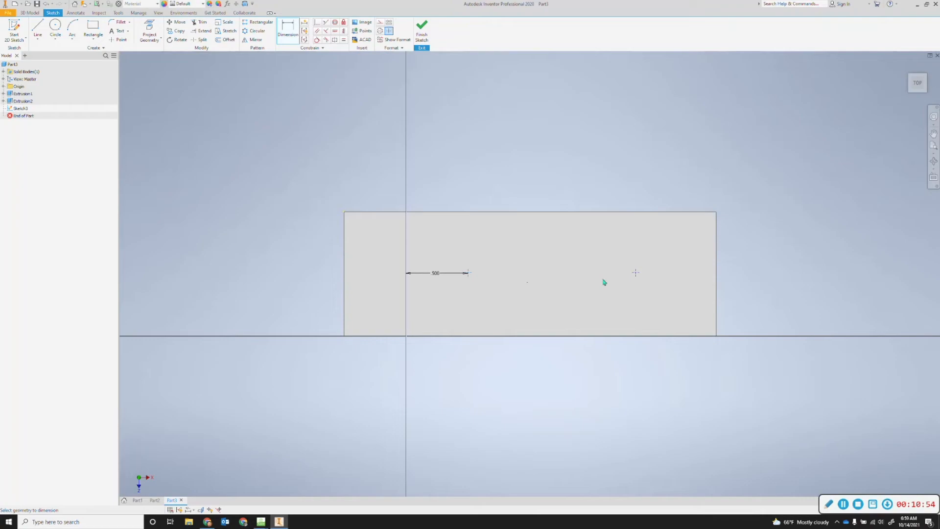
Set the horizontal distance between the two hole centers to 1 in.
{"action": "left_click", "coordinate": [634, 278]}
{"action": "left_click", "coordinate": [549, 280]}
{"action": "type", "text": "1"}
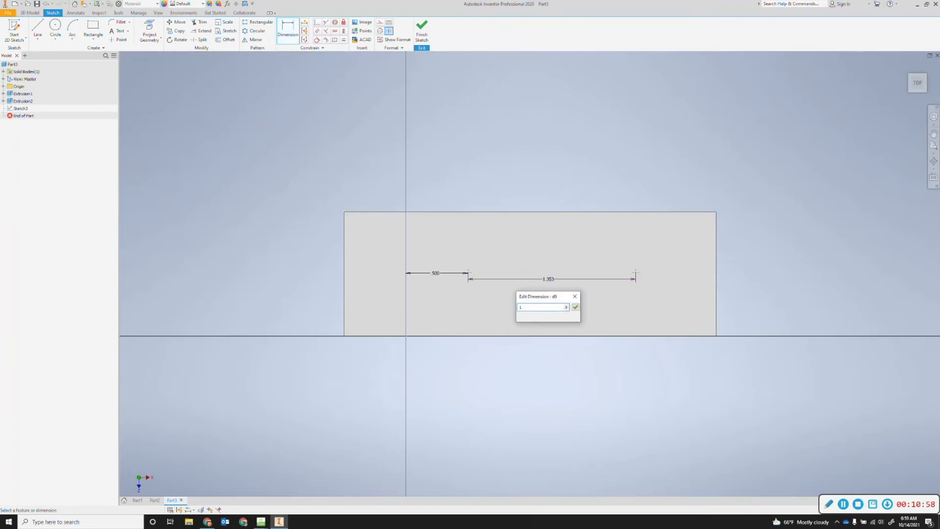
{"action": "key", "text": "Return"}
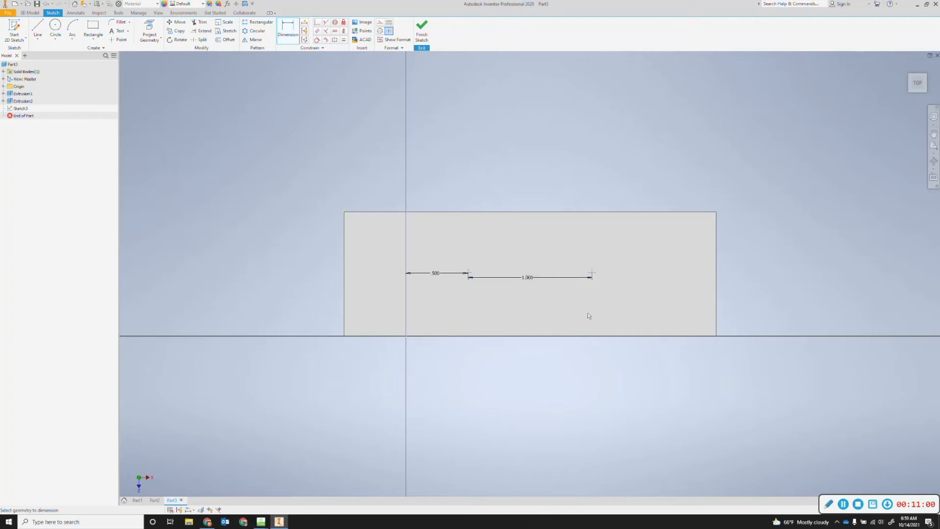
Dimension both hole centers 0.5 in from the leg's long back edge.
{"action": "left_click", "coordinate": [284, 30]}
{"action": "left_click", "coordinate": [599, 270]}
{"action": "left_click", "coordinate": [590, 213]}
{"action": "left_click", "coordinate": [561, 239]}
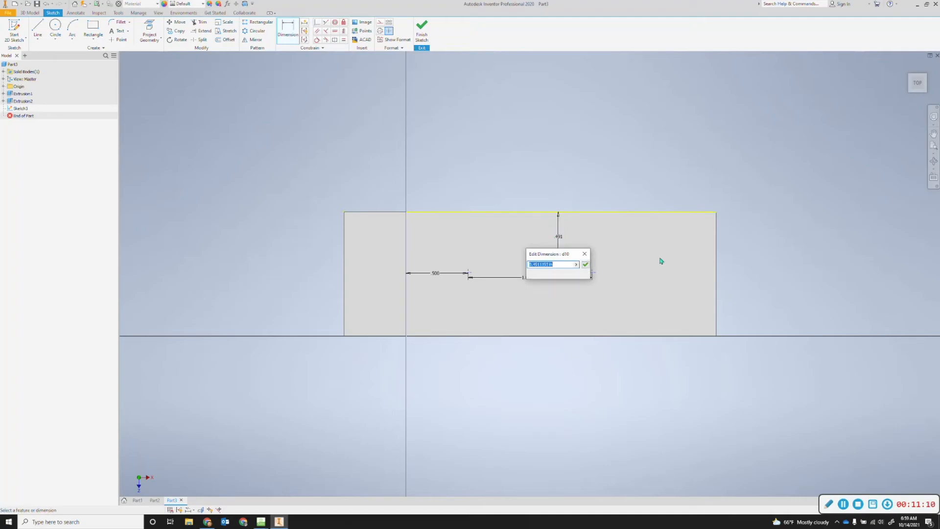
{"action": "type", "text": ".5"}
{"action": "key", "text": "Return"}
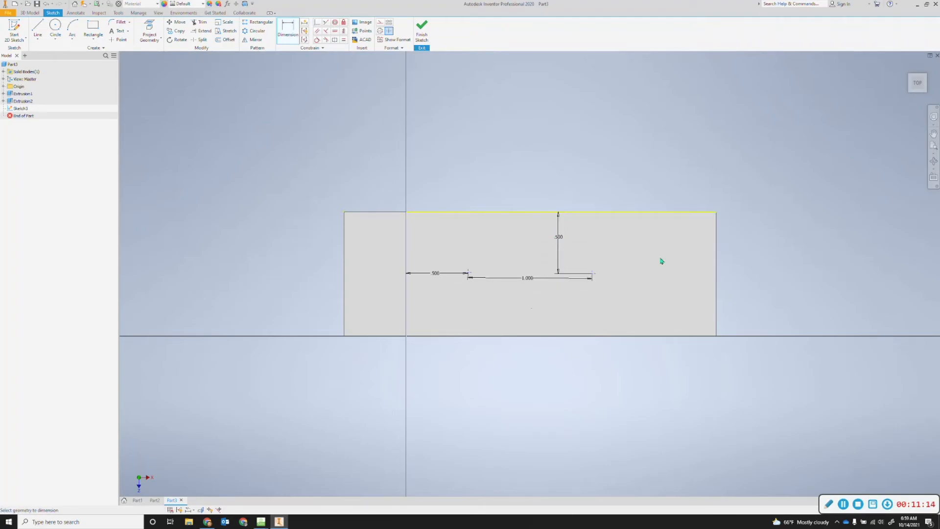
{"action": "left_click", "coordinate": [469, 212]}
{"action": "left_click", "coordinate": [471, 242]}
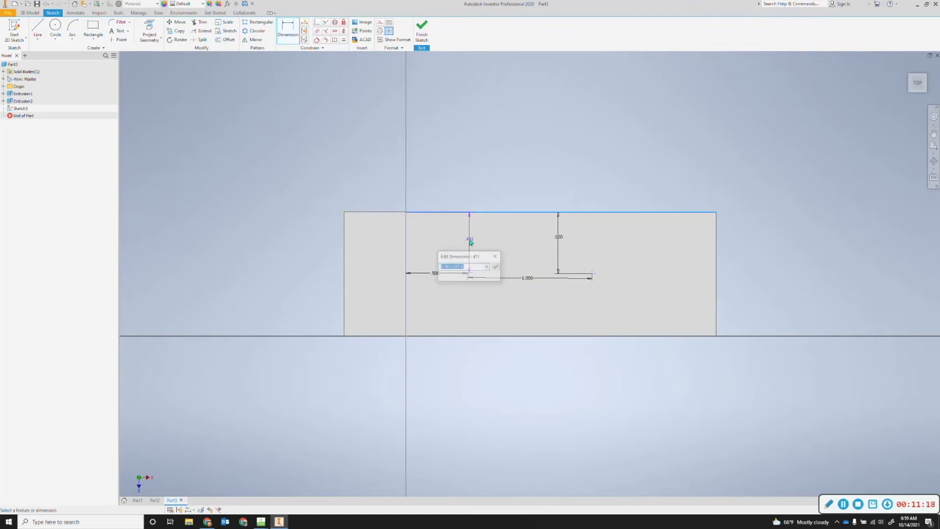
{"action": "type", "text": ".5"}
{"action": "key", "text": "Return"}
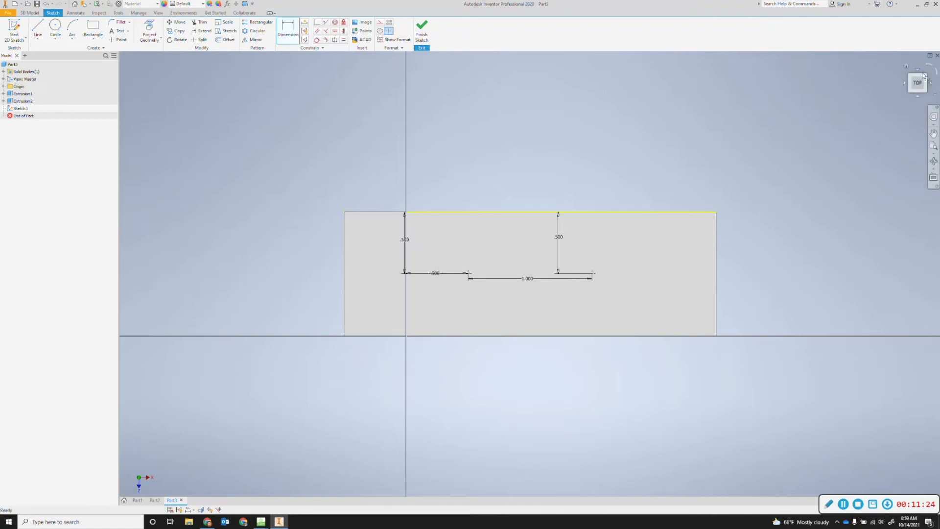
Cut 0.5 in diameter through holes at both sketched center points, checking the hole diameter on the worksheet.
{"action": "left_click", "coordinate": [926, 92]}
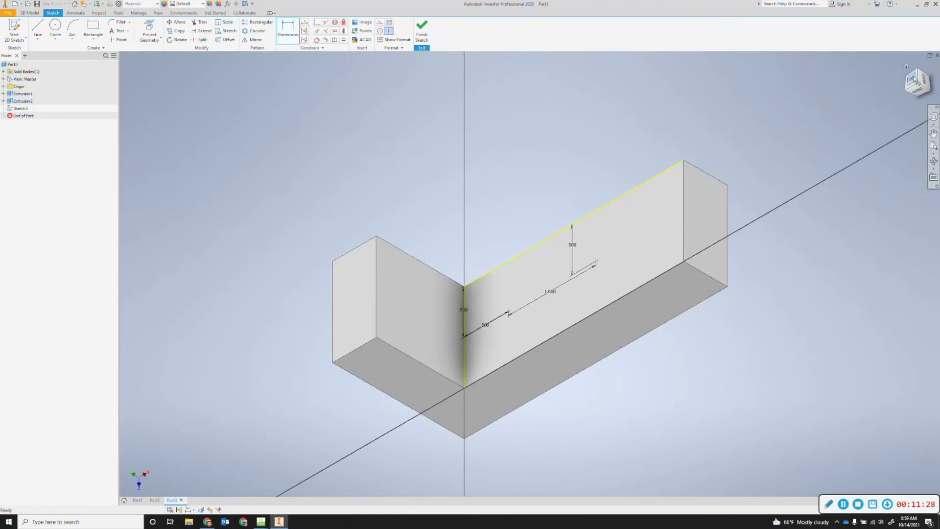
{"action": "left_click", "coordinate": [914, 77]}
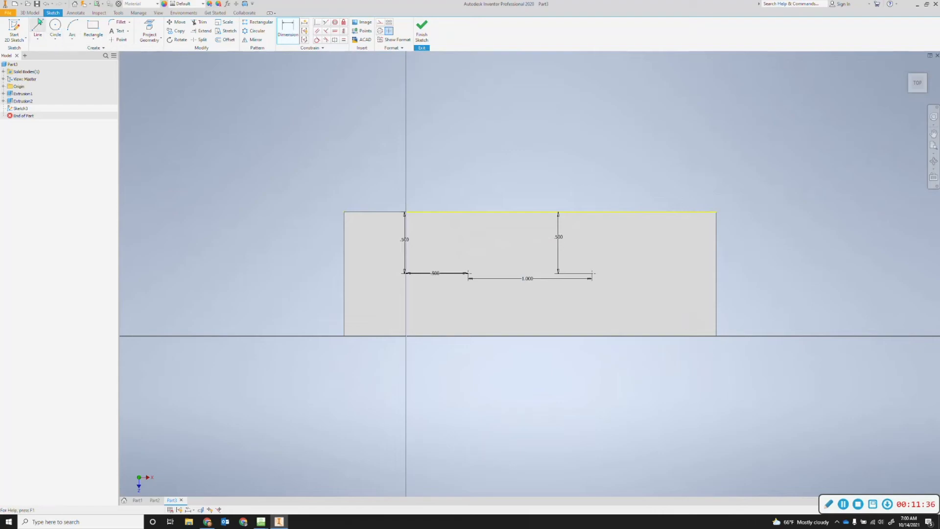
{"action": "left_click", "coordinate": [30, 13]}
{"action": "left_click", "coordinate": [149, 28]}
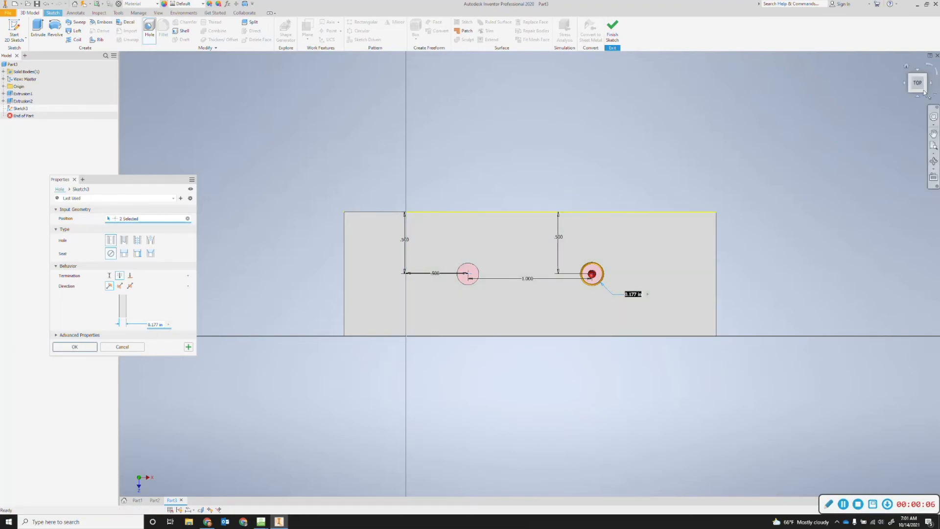
{"action": "left_click", "coordinate": [906, 66]}
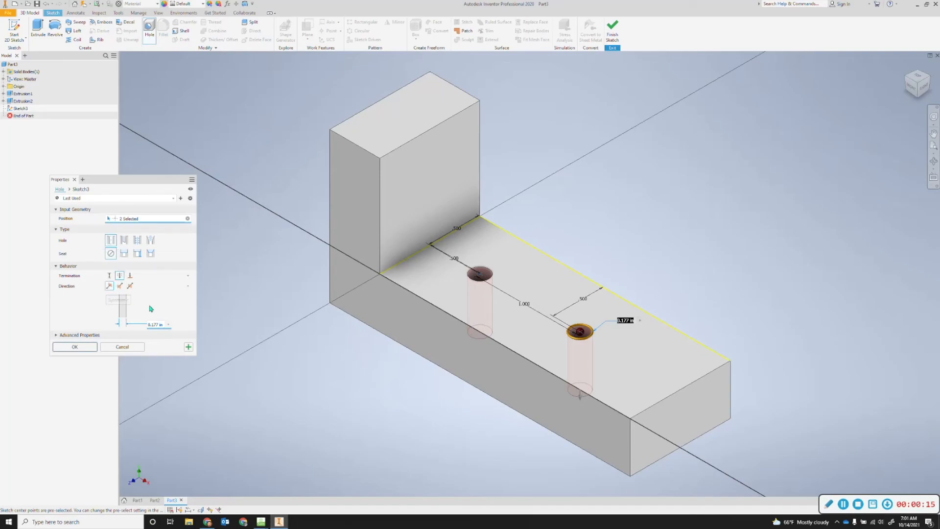
{"action": "left_click", "coordinate": [159, 324]}
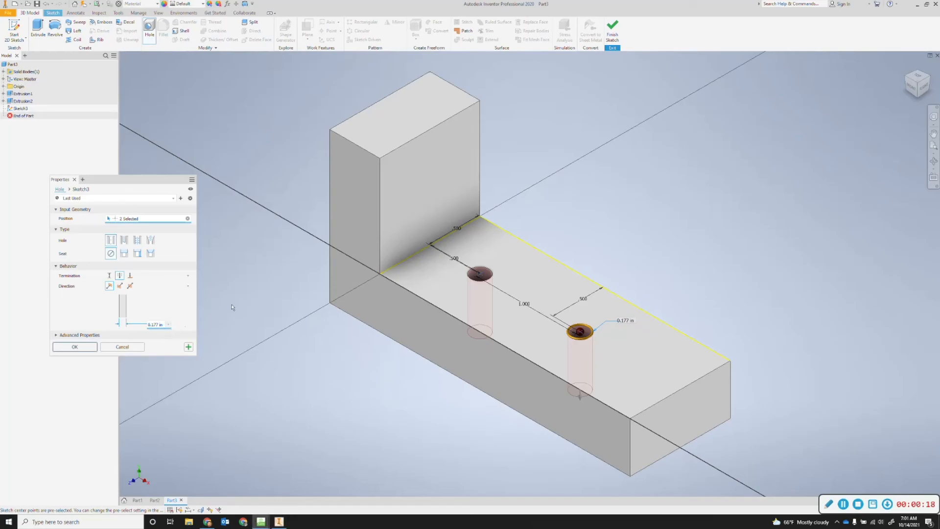
{"action": "key", "text": "alt+Tab"}
{"action": "key", "text": "alt+Tab"}
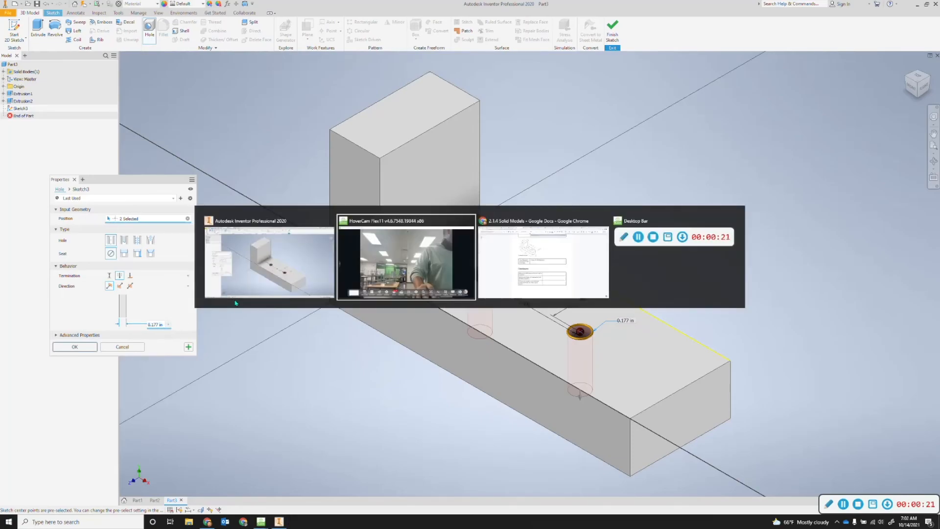
{"action": "key", "text": "alt+Tab"}
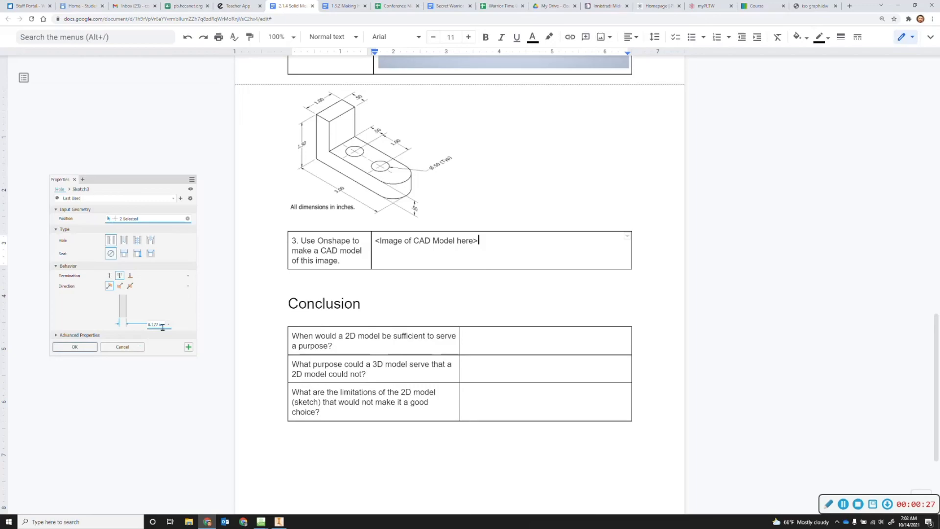
{"action": "key", "text": "alt+Tab"}
{"action": "type", "text": "0.5"}
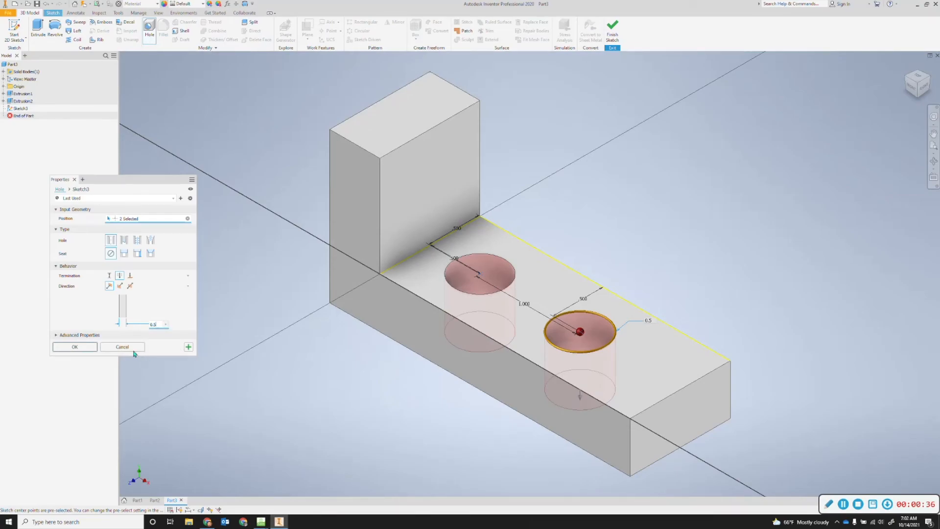
{"action": "left_click", "coordinate": [91, 351]}
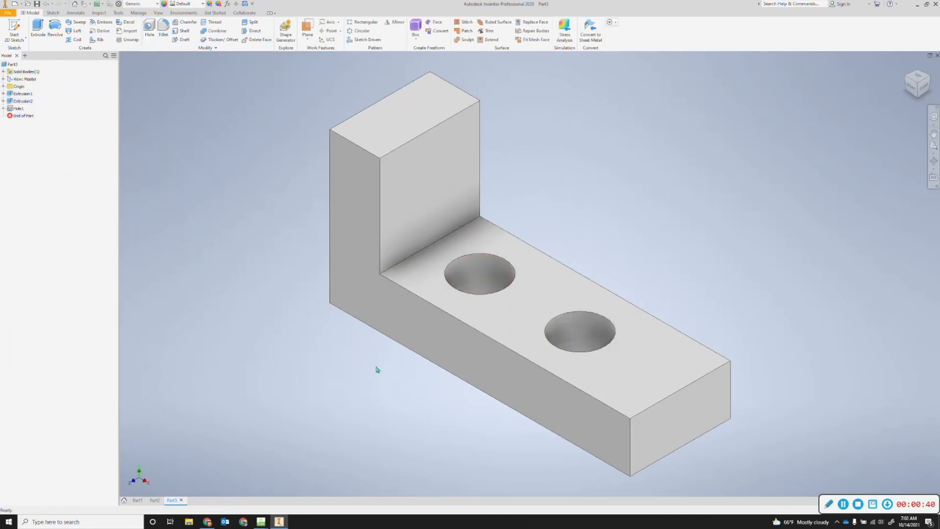
Check the rounded end on the worksheet and fillet both vertical edges at the leg's free end with a 0.5 in radius.
{"action": "key", "text": "alt+Tab"}
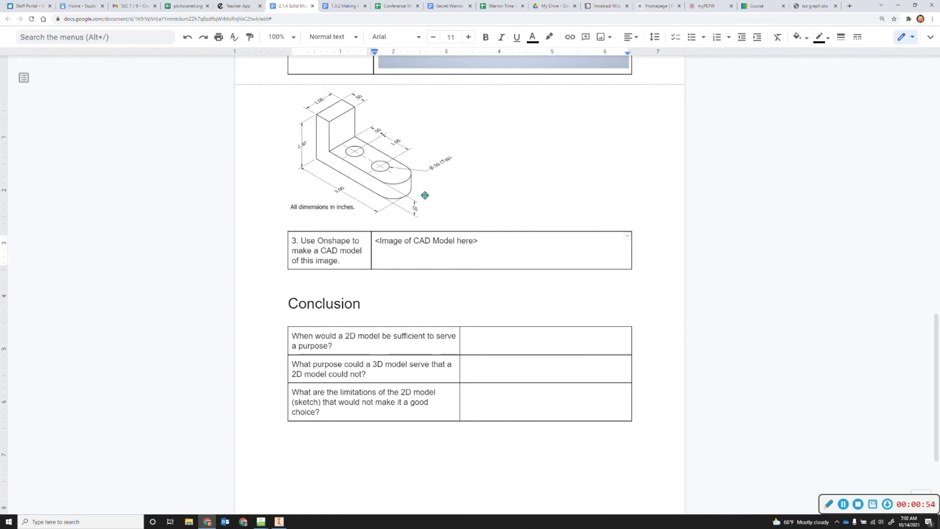
{"action": "key", "text": "alt+Tab"}
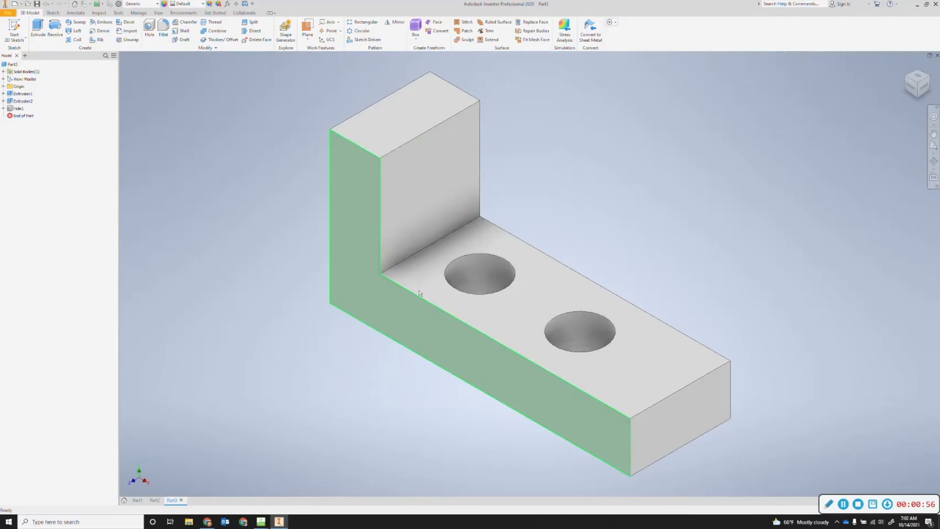
{"action": "left_click", "coordinate": [164, 38]}
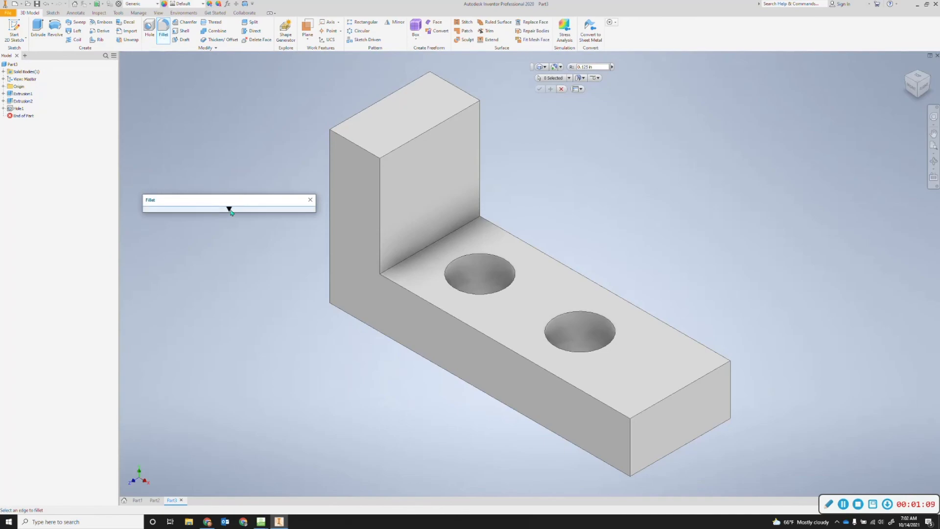
{"action": "left_click", "coordinate": [229, 209]}
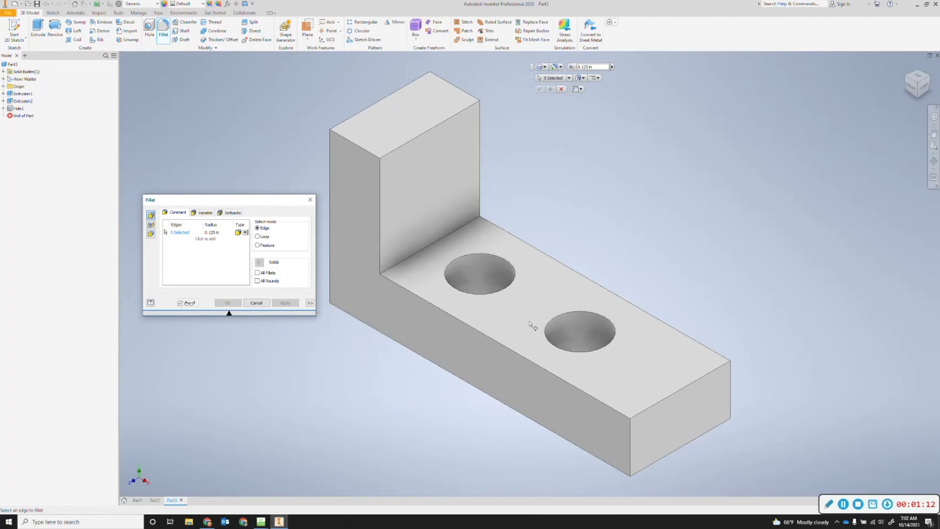
{"action": "left_click", "coordinate": [212, 232]}
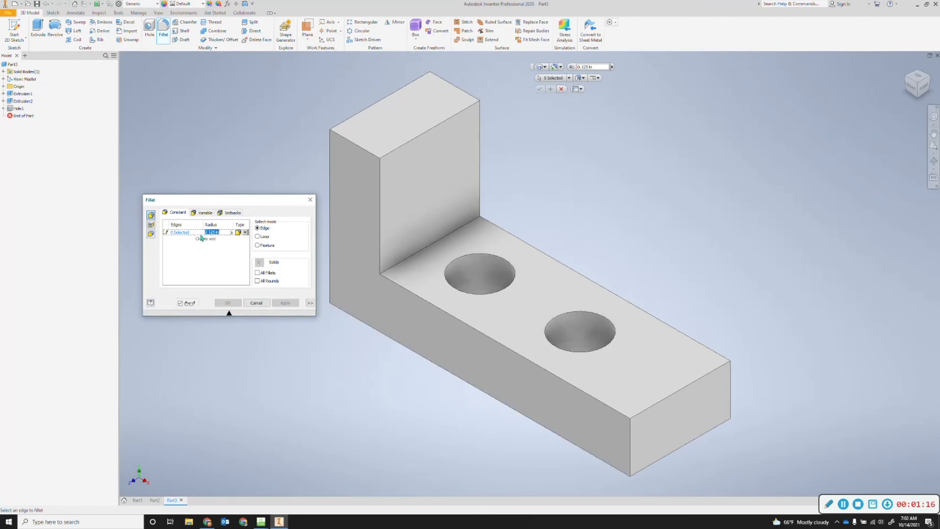
{"action": "key", "text": "BackSpace"}
{"action": "left_click", "coordinate": [632, 451]}
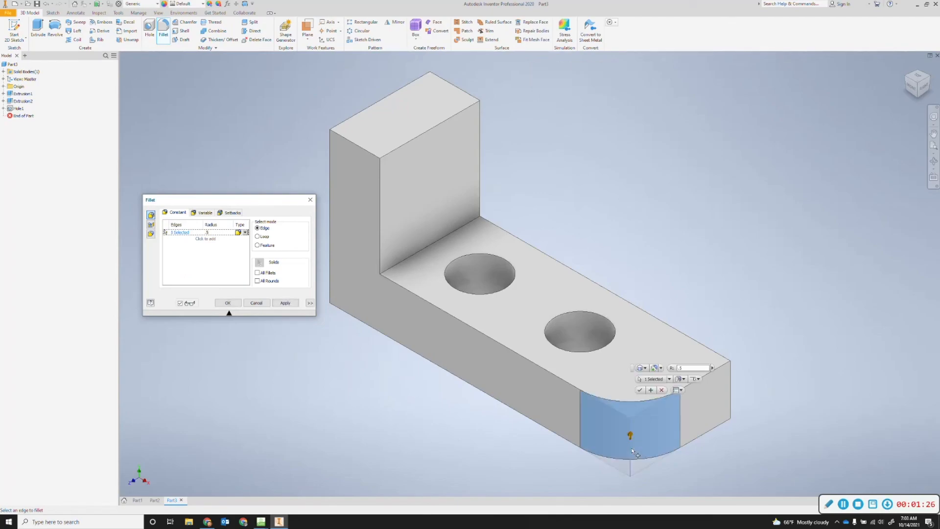
{"action": "left_click", "coordinate": [731, 399]}
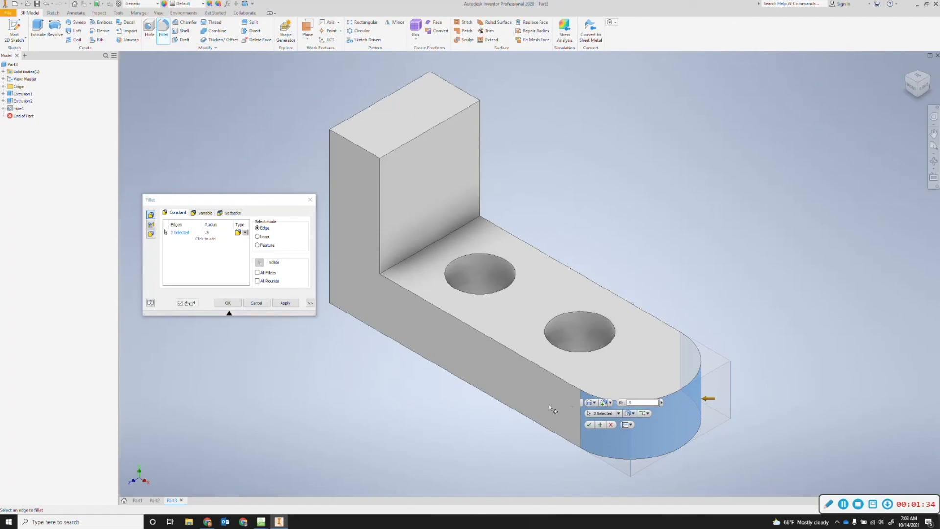
{"action": "left_click_drag", "start_coordinate": [582, 406], "coordinate": [361, 421]}
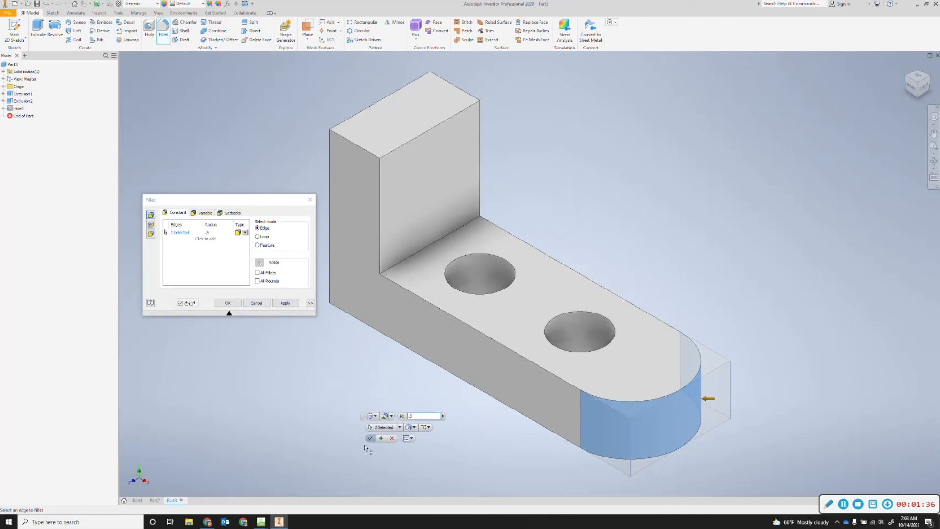
{"action": "left_click", "coordinate": [368, 438]}
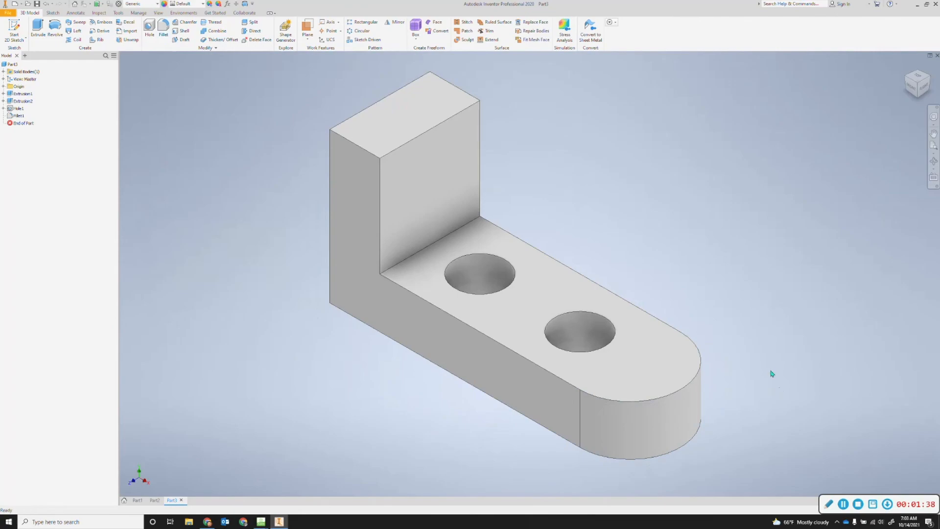
Compare the L-shaped part with the worksheet drawing and capture a rectangular screenshot of the whole model.
{"action": "key", "text": "alt+Tab"}
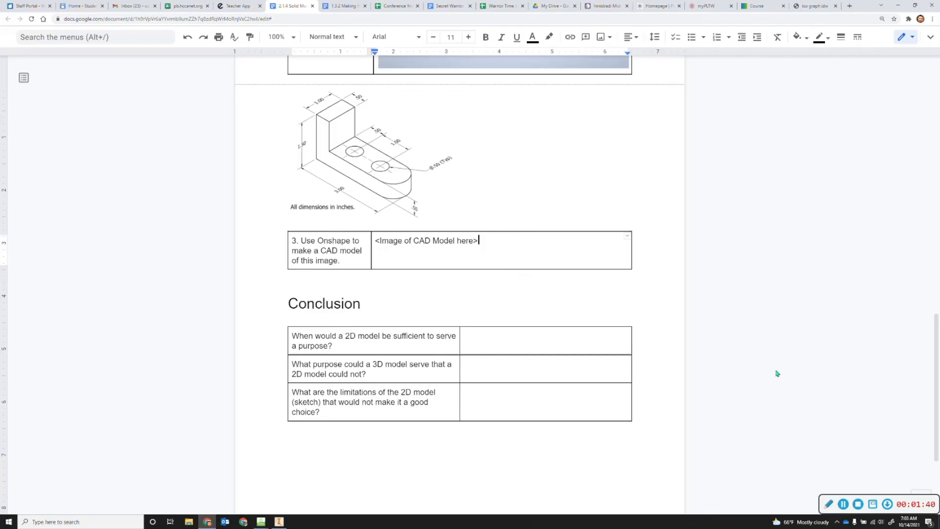
{"action": "key", "text": "alt+Tab"}
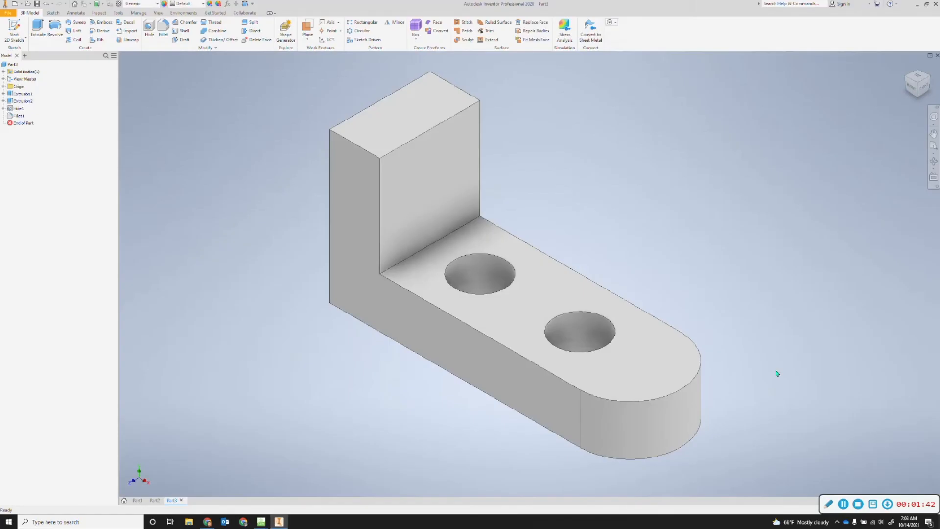
{"action": "key", "text": "alt+Tab"}
{"action": "key", "text": "alt+Tab"}
{"action": "key", "text": "super+shift+s"}
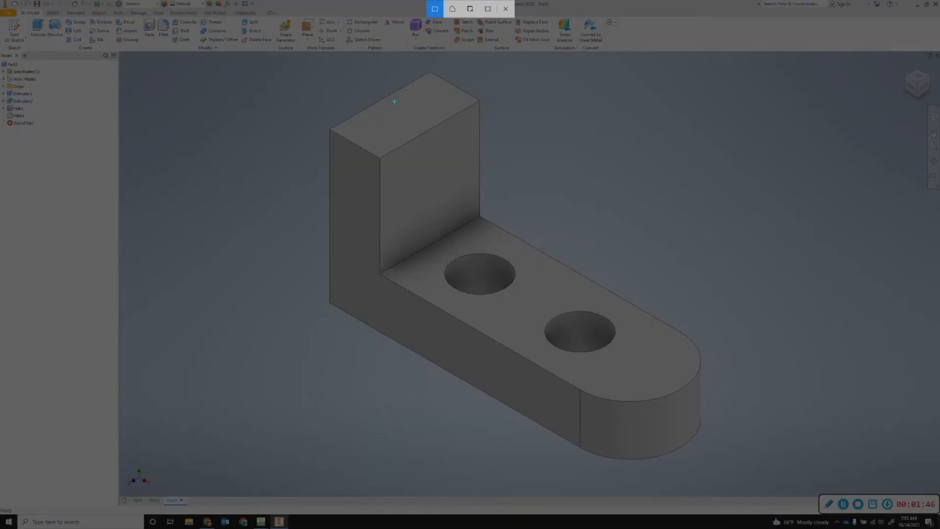
{"action": "mouse_move", "coordinate": [258, 52]}
{"action": "left_mouse_down"}
{"action": "mouse_move", "coordinate": [623, 316]}
{"action": "mouse_move", "coordinate": [757, 479]}
{"action": "left_mouse_up"}
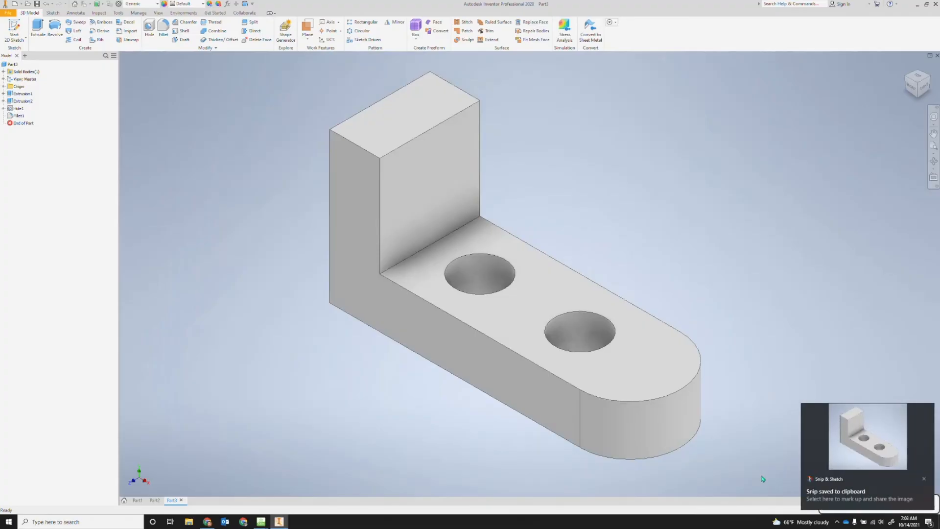
Switch to the Google Docs worksheet and paste the screenshot after question 3's "<Image of CAD Model here>" placeholder.
{"action": "key", "text": "alt+Tab"}
{"action": "left_click", "coordinate": [527, 252]}
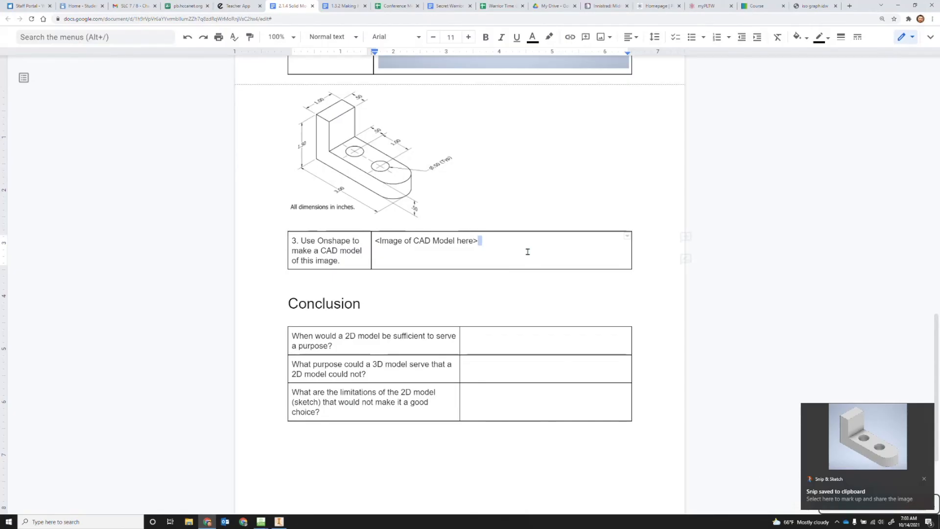
{"action": "key", "text": "ctrl+v"}
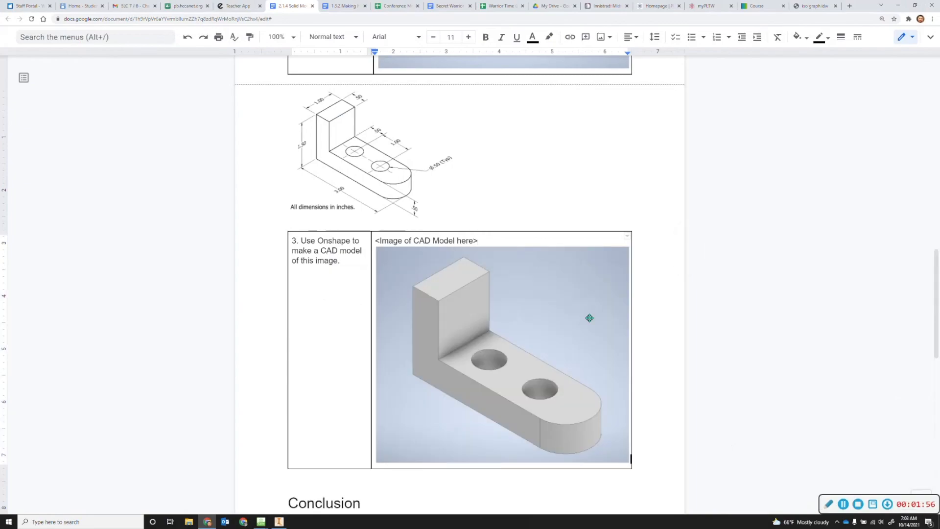
Review the pasted model images for questions 1 to 3 in the worksheet.
{"action": "scroll", "coordinate": [584, 314], "scroll_direction": "up", "scroll_amount": 8}
{"action": "scroll", "coordinate": [585, 315], "scroll_direction": "up", "scroll_amount": 7}
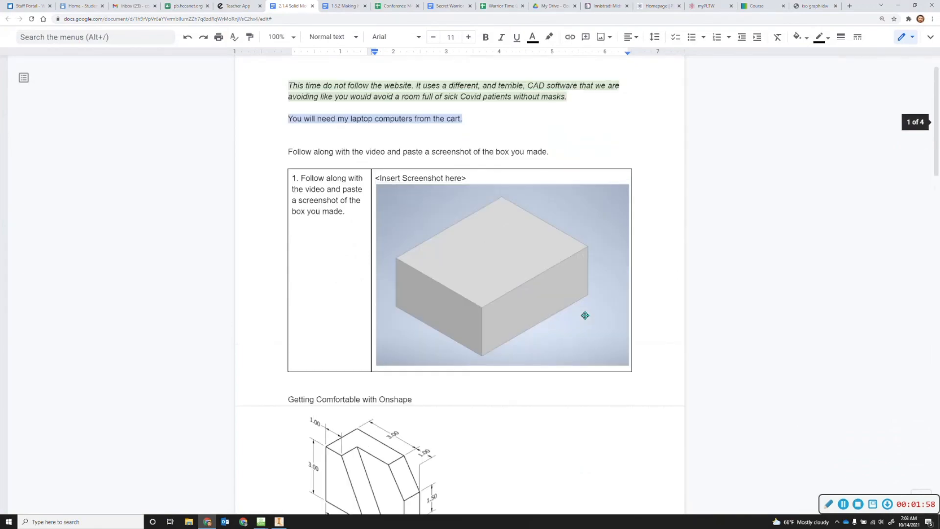
{"action": "scroll", "coordinate": [590, 315], "scroll_direction": "down", "scroll_amount": 1}
{"action": "scroll", "coordinate": [602, 316], "scroll_direction": "down", "scroll_amount": 14}
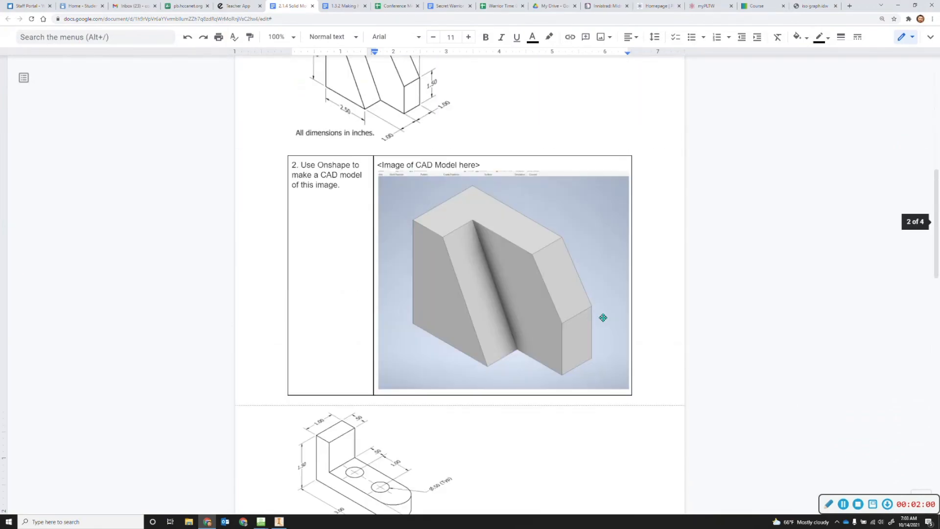
{"action": "scroll", "coordinate": [608, 307], "scroll_direction": "down", "scroll_amount": 1}
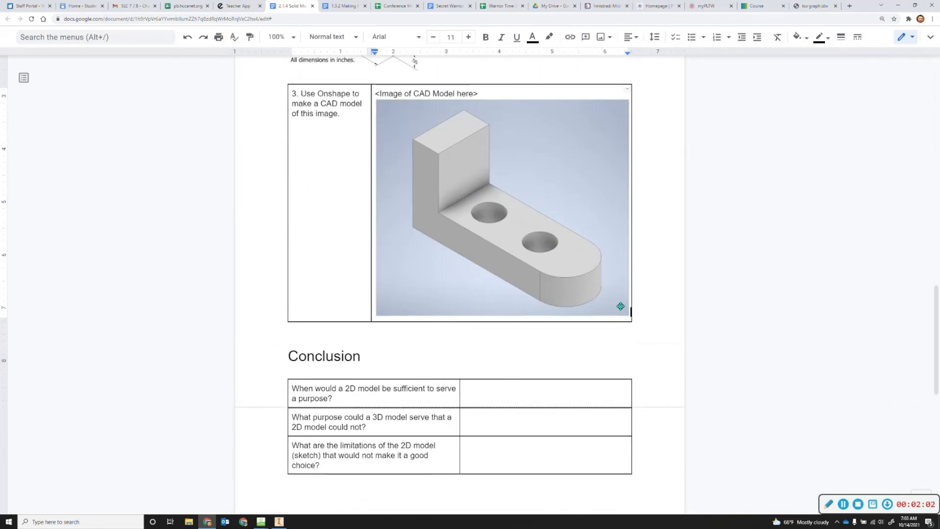